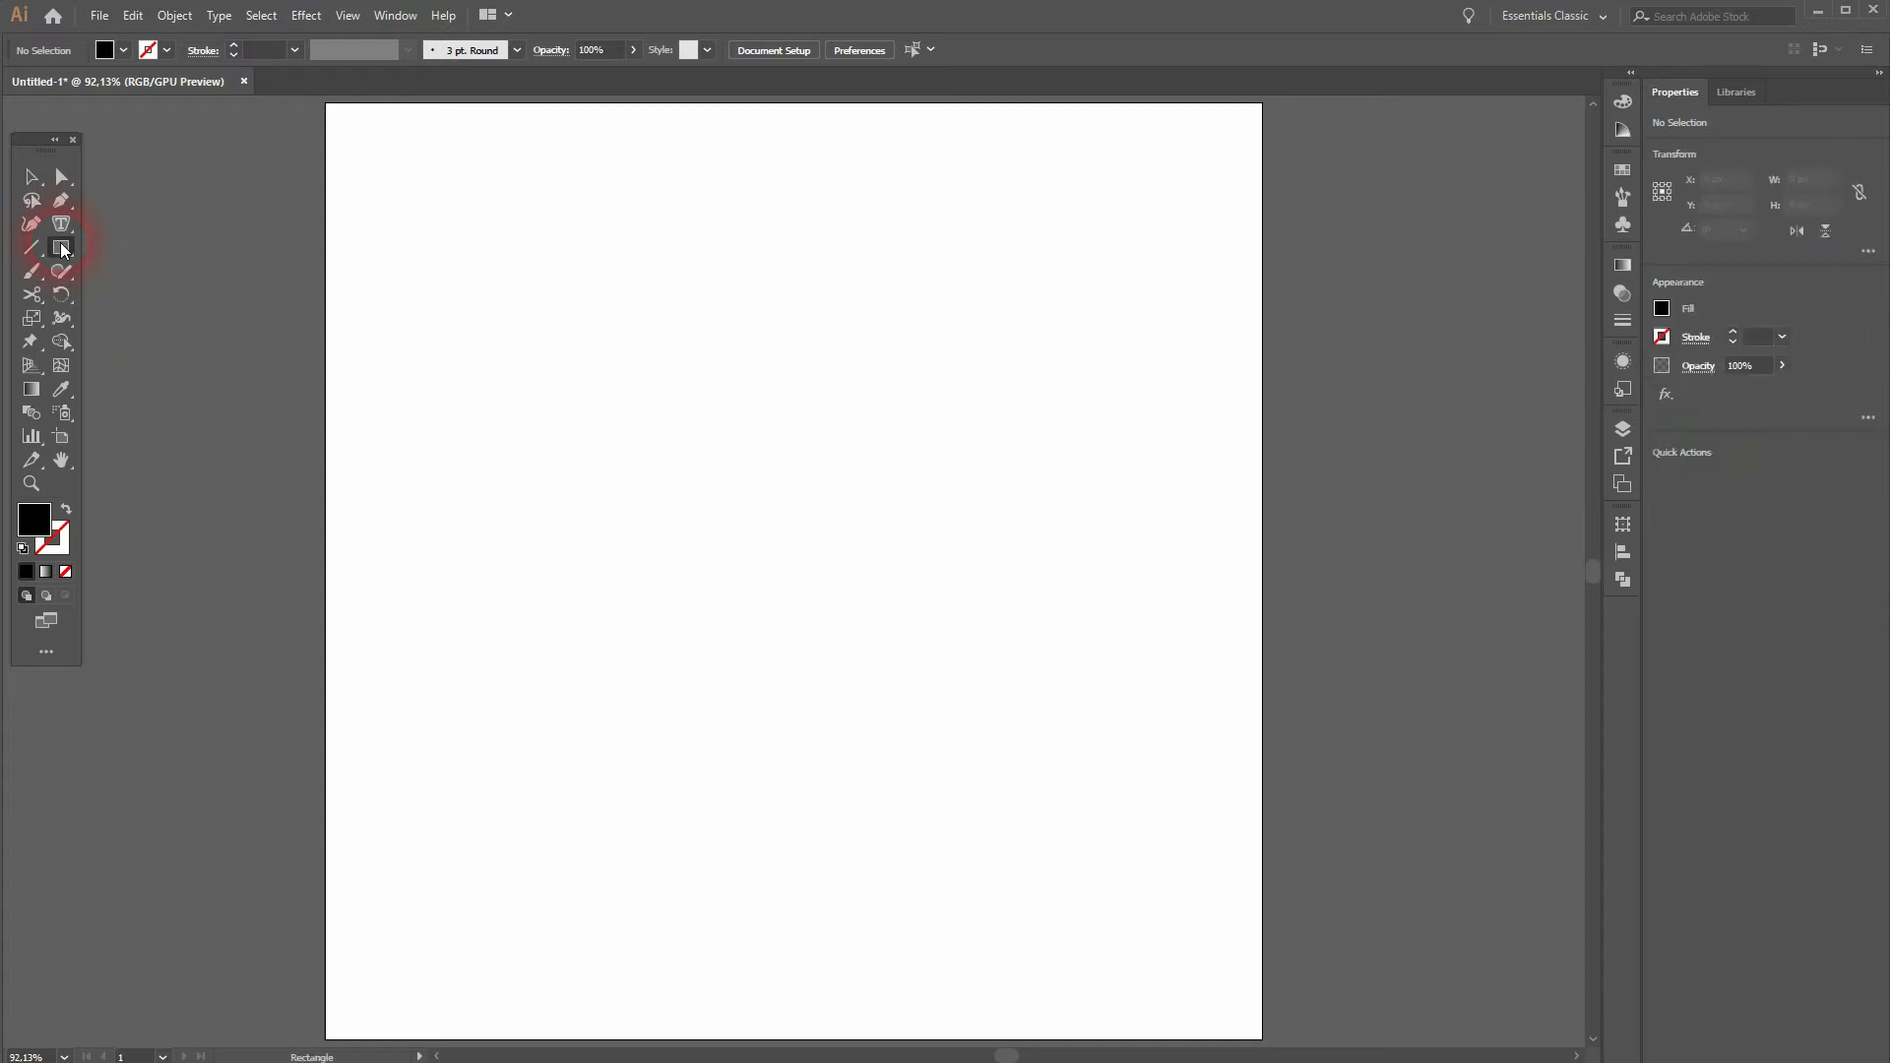
Step: Draw a tall black rectangle about 23 px wide and 119 px high, and place a copy rotated 90° beside its upper end
left_click_drag(401, 205, 431, 343)
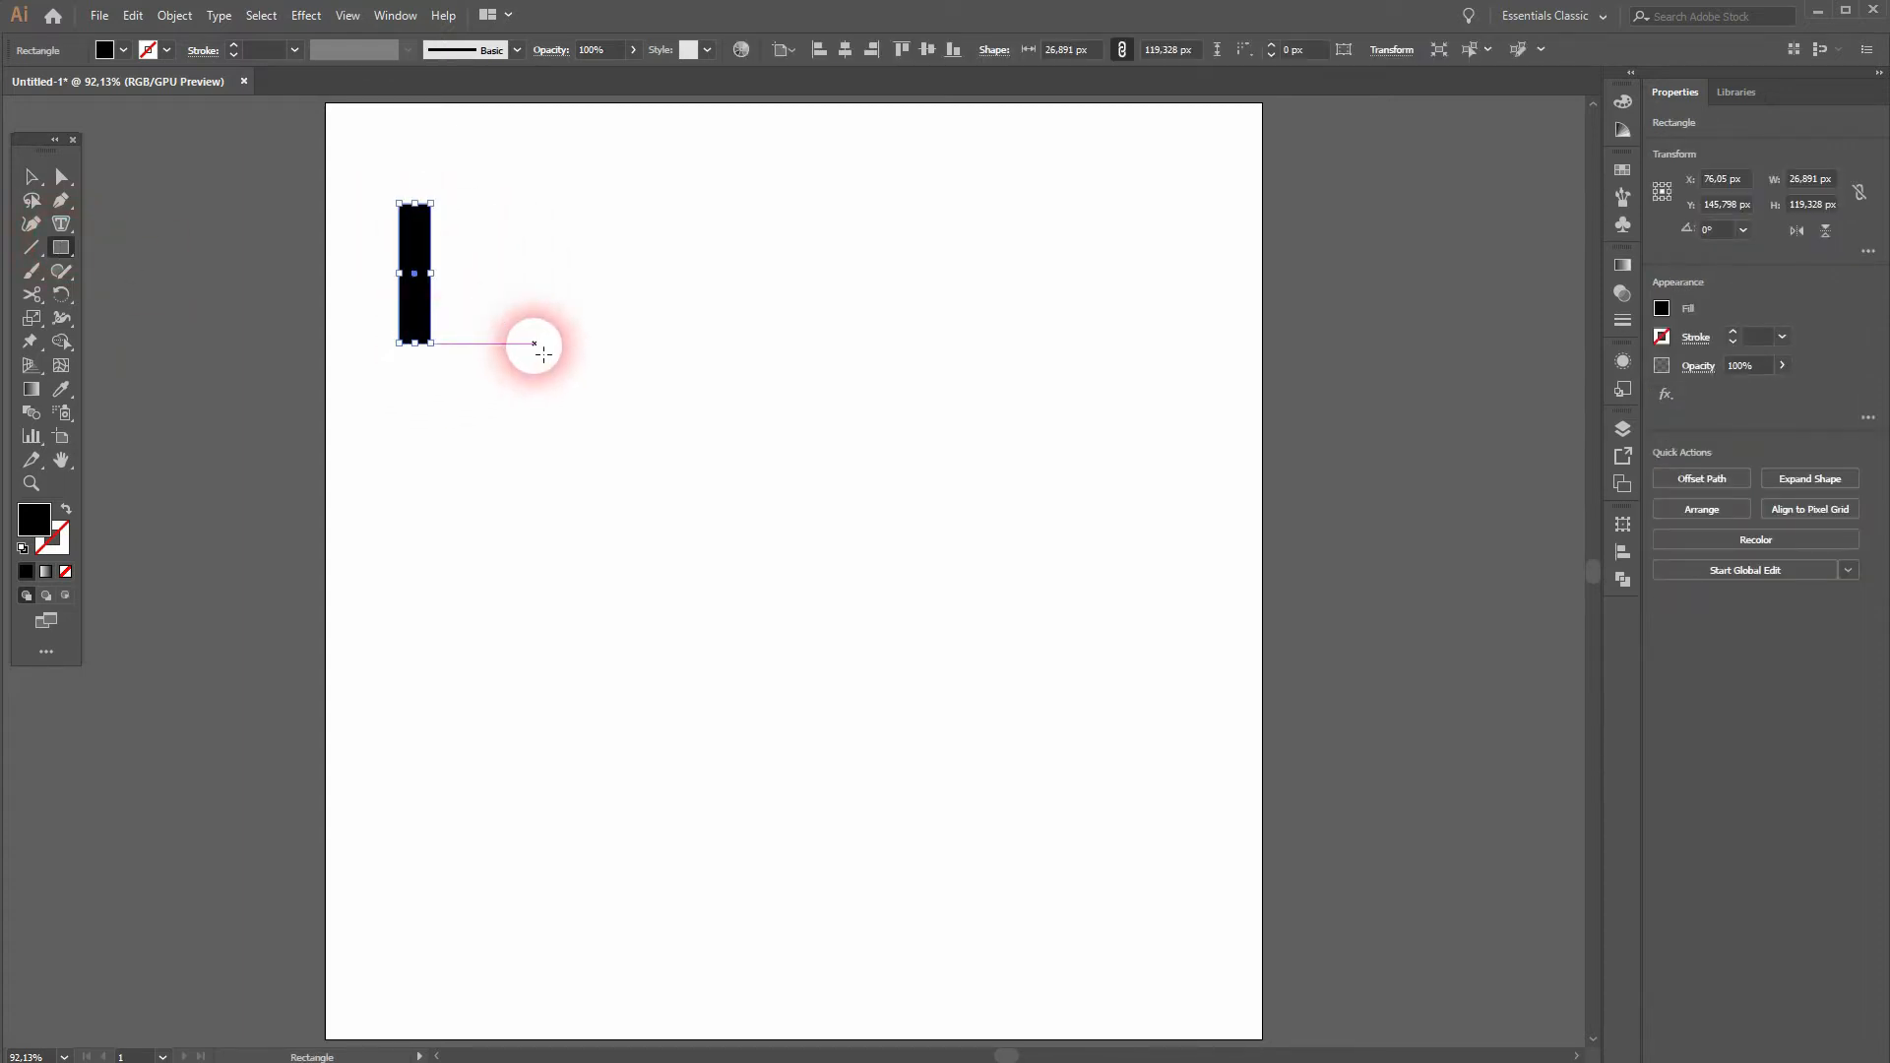
key("v")
scroll(403, 286, "up", 2)
left_click_drag(448, 267, 688, 279)
scroll(509, 334, "down", 1)
left_click_drag(662, 169, 535, 228)
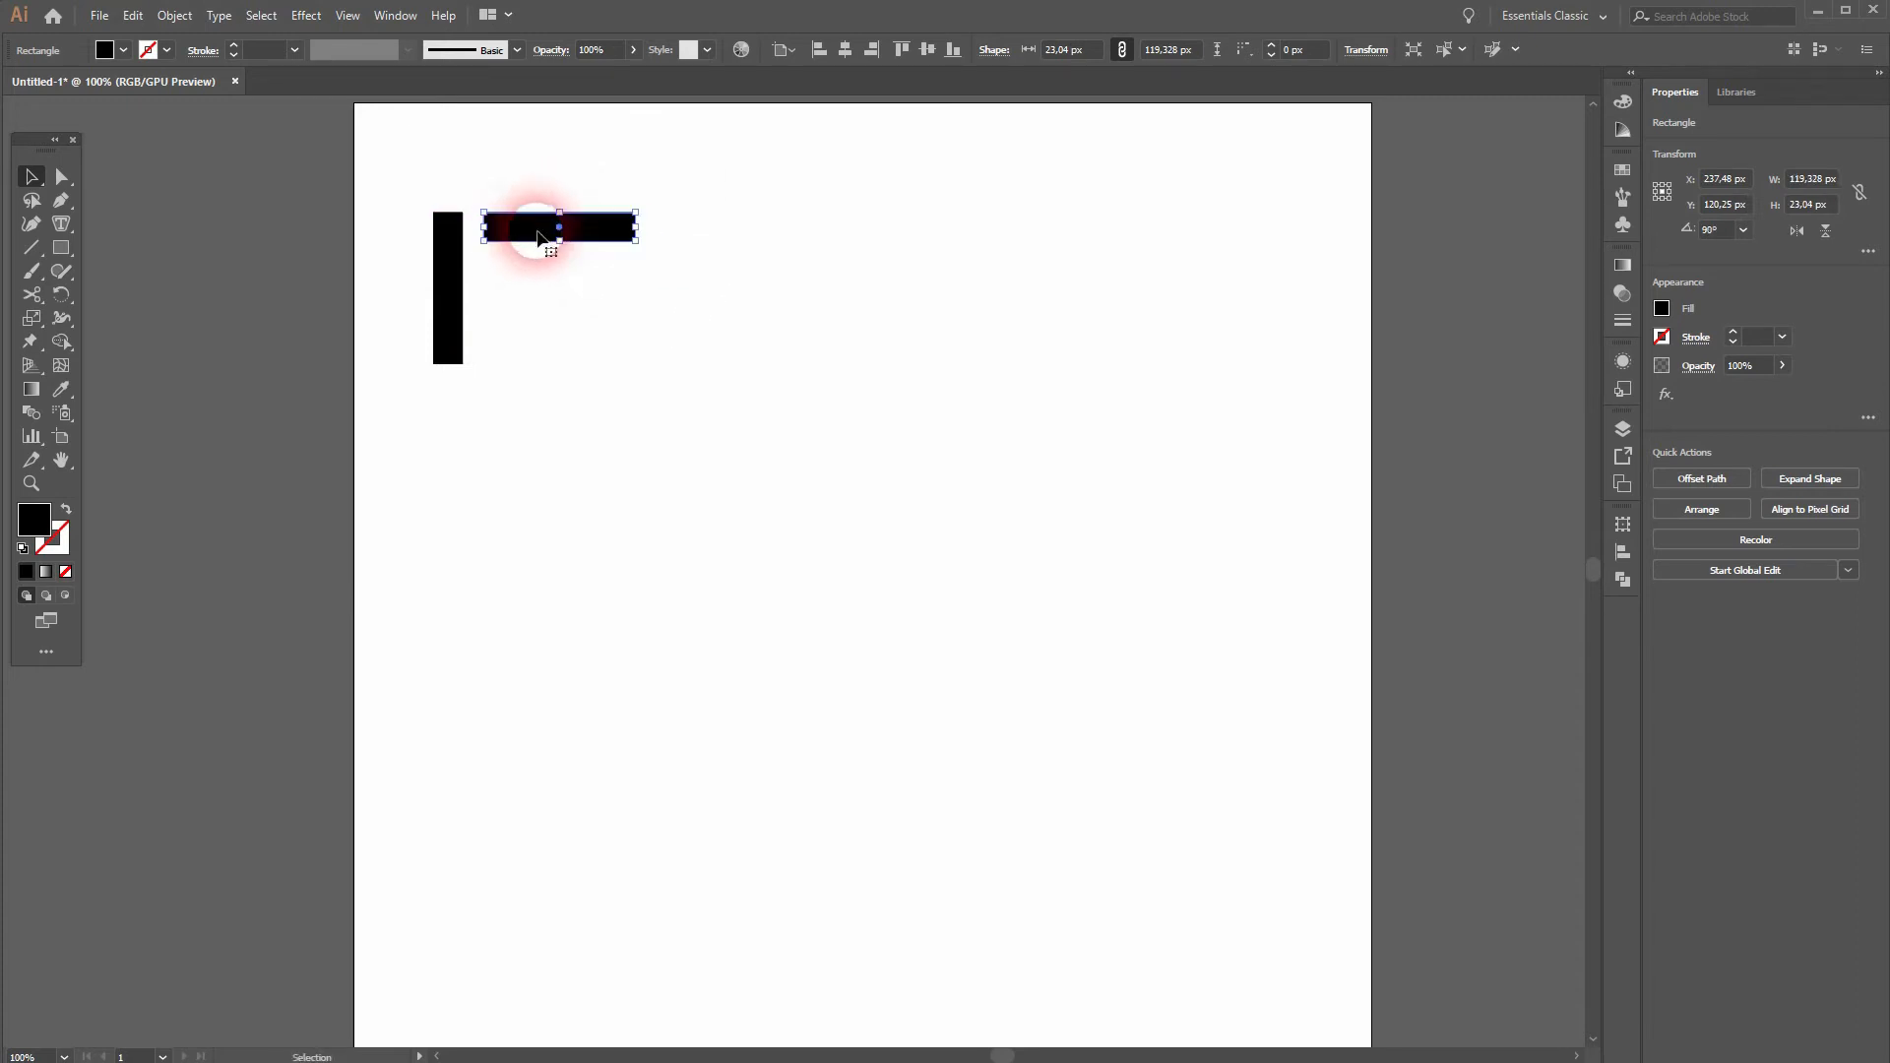
left_click(641, 375)
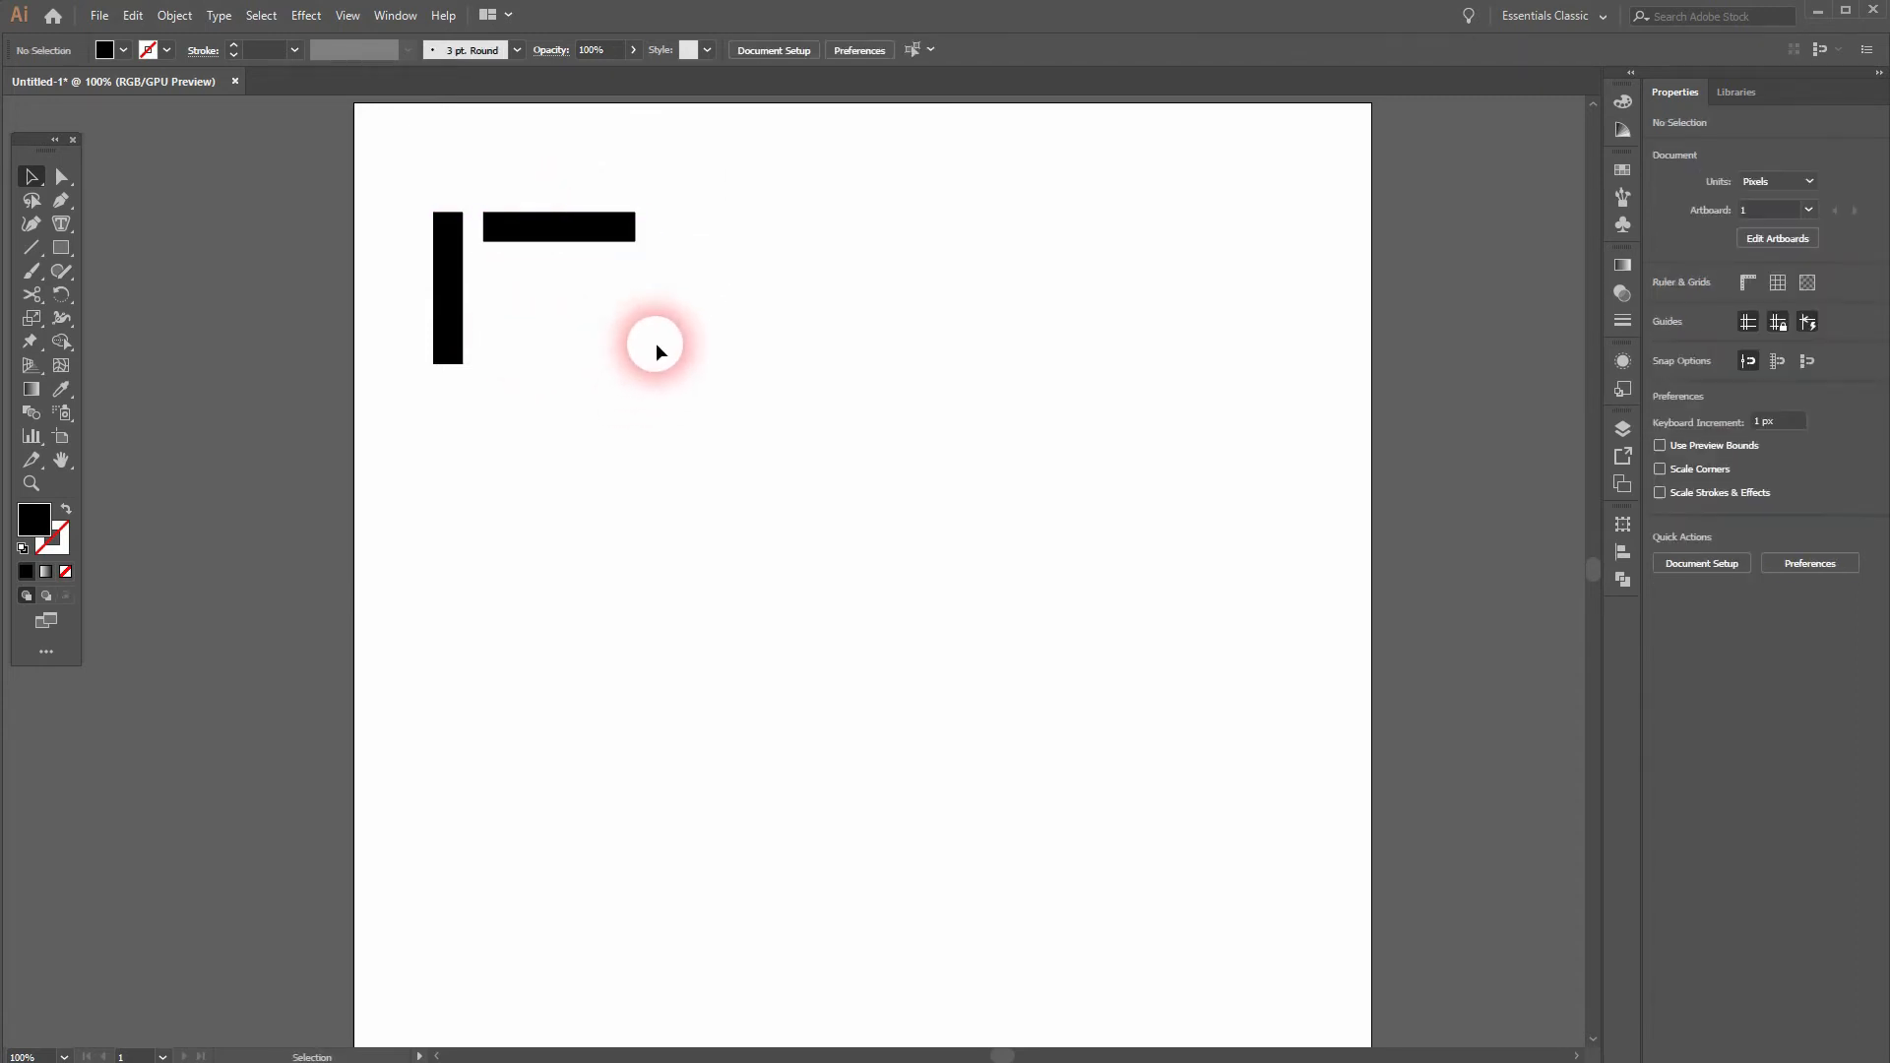
Step: Draw a black circle about 119 px in diameter beside the horizontal bar, matching the vertical bar's height and top alignment
left_click_drag(75, 244, 169, 288)
left_click_drag(707, 293, 786, 314)
key("v")
left_click_drag(754, 185, 763, 225)
left_click(912, 363)
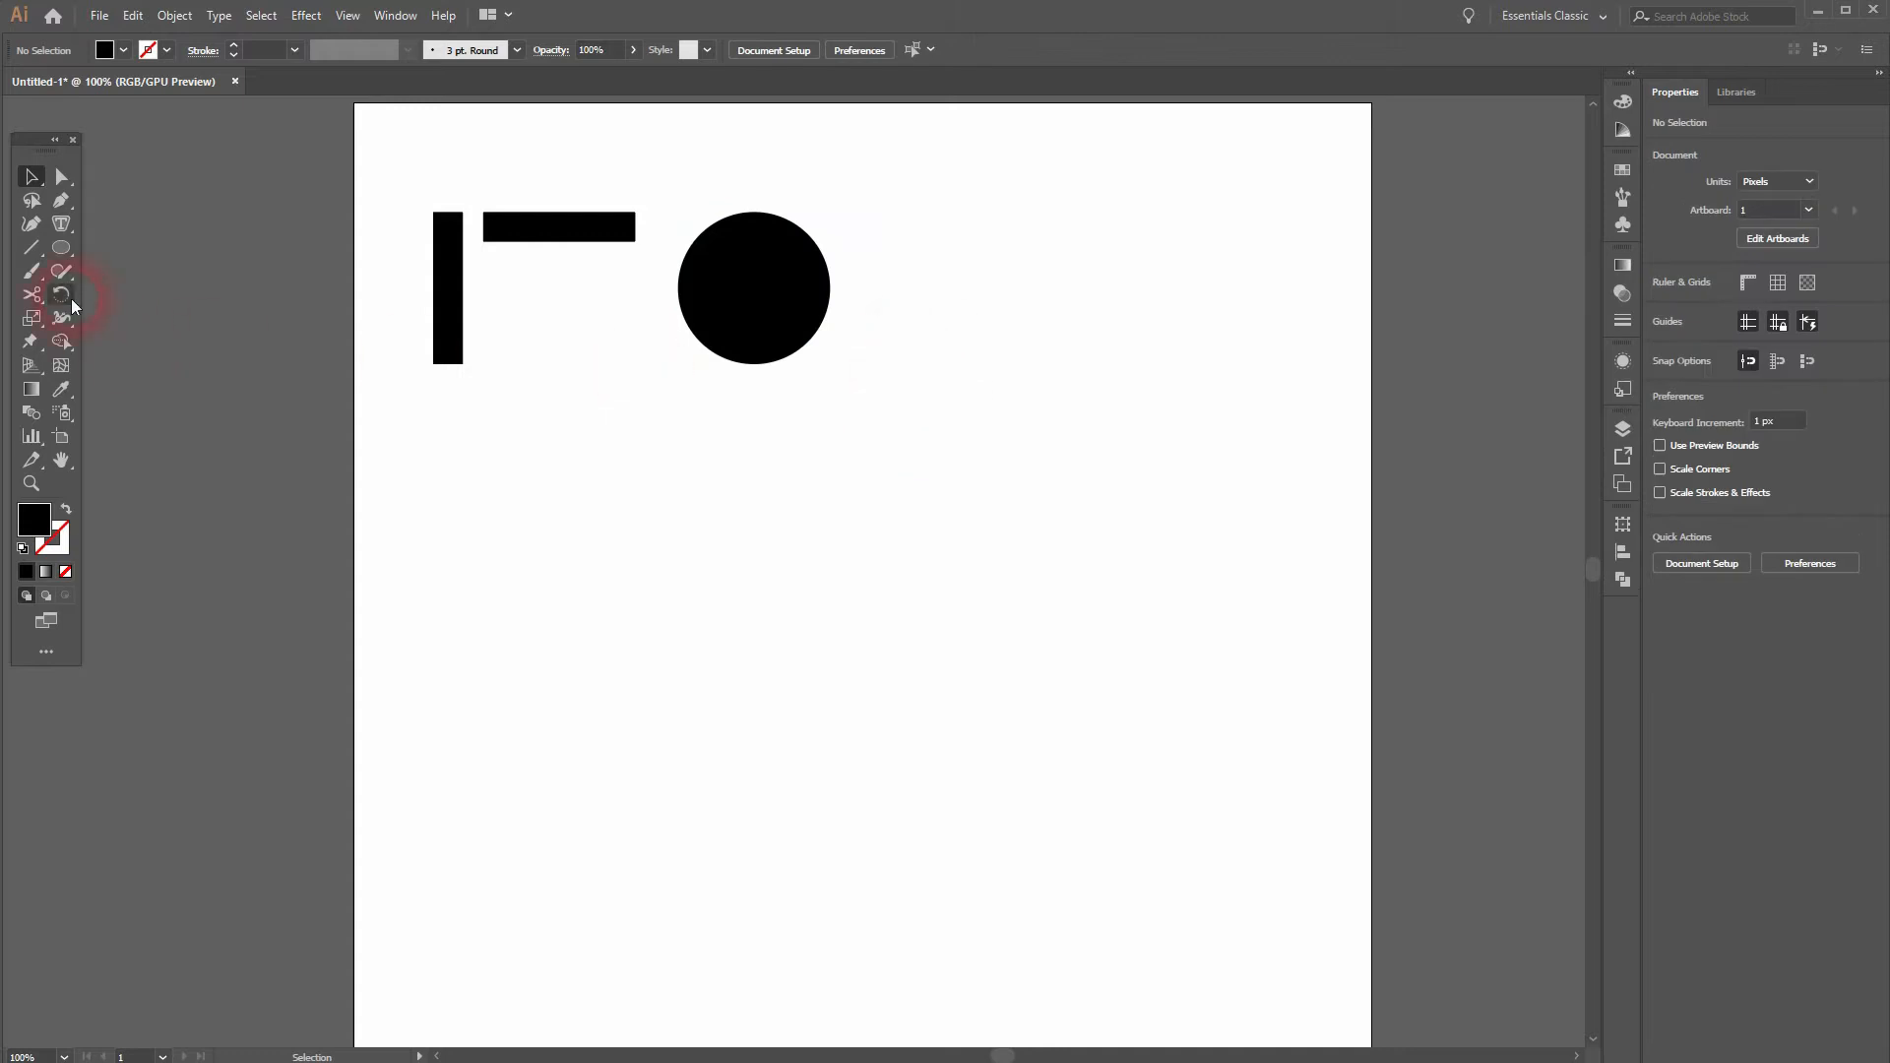
Step: Draw a black triangle beside the circle with the Star tool, sized about 138 px by 119 px and aligned with the other shapes
left_click_drag(65, 258, 179, 342)
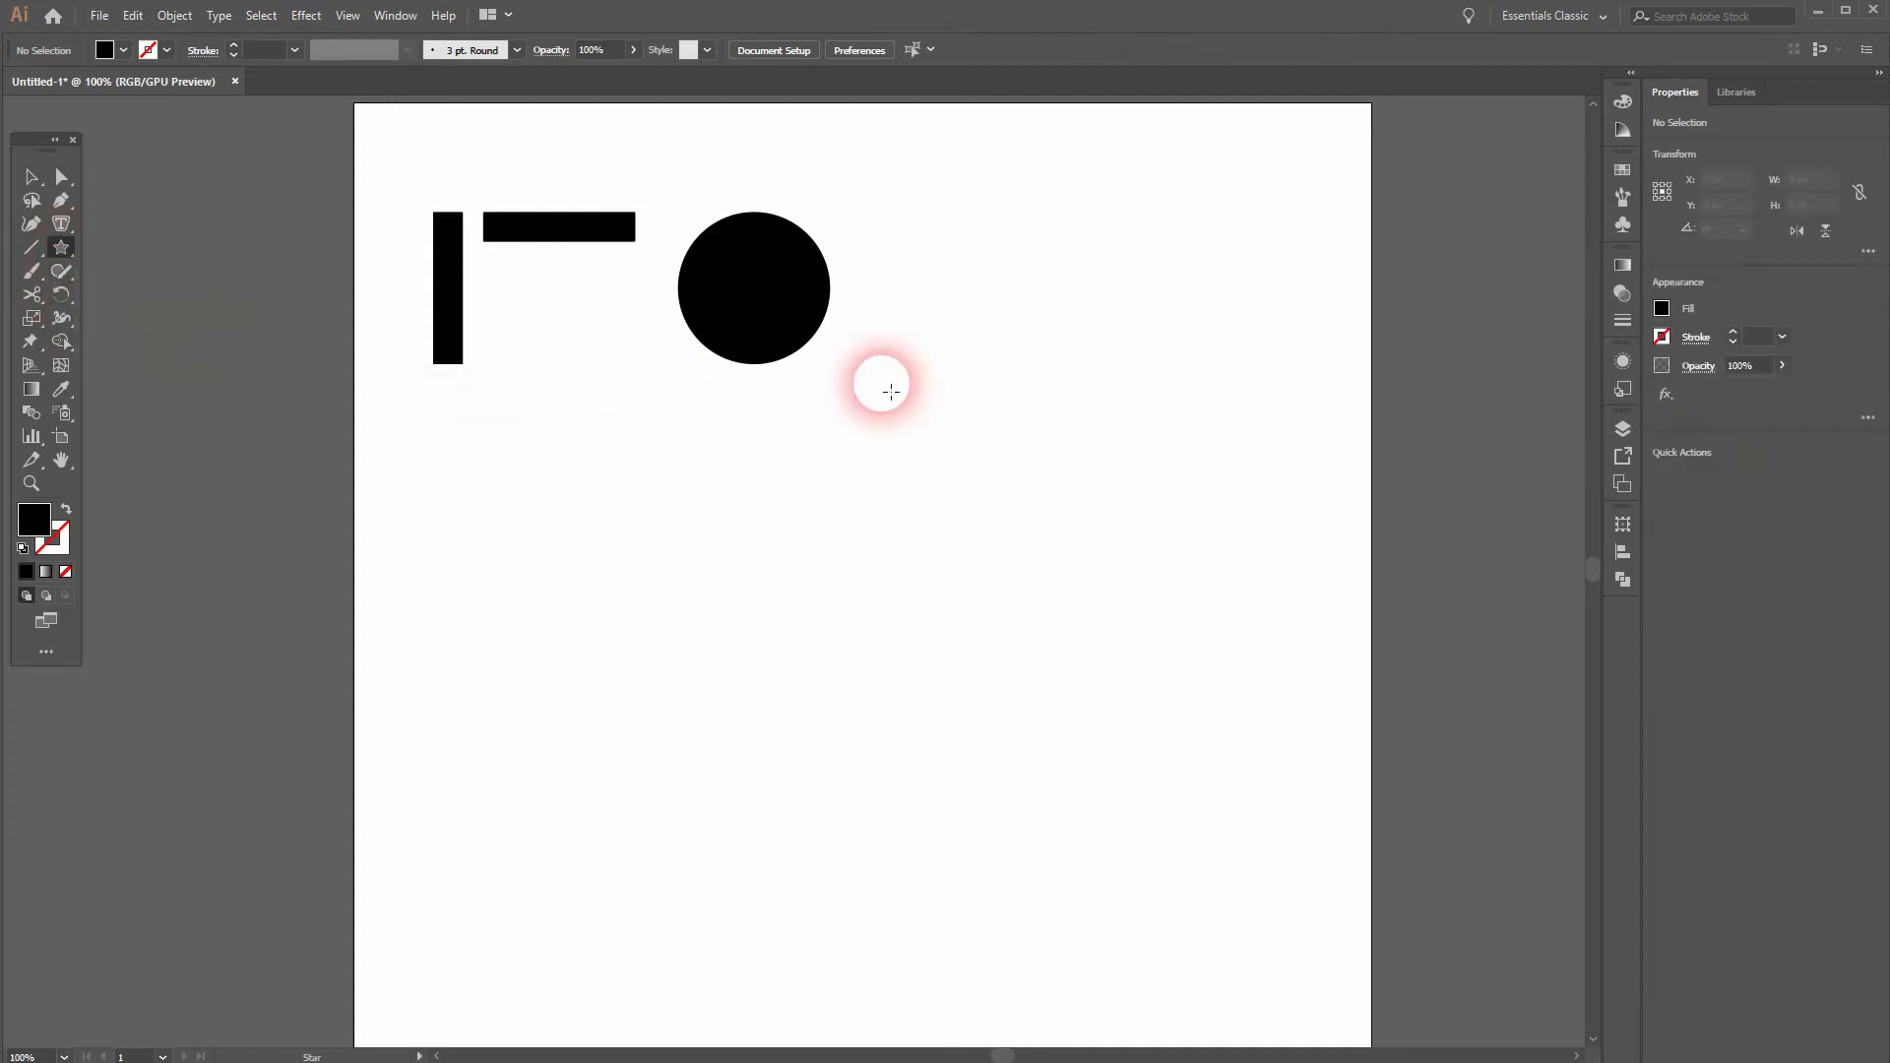
left_click_drag(992, 261, 1007, 333)
key("Up")
key("Up")
key("Down")
key("Down")
key("v")
mouse_move(997, 229)
left_mouse_down()
mouse_move(983, 197)
mouse_move(983, 213)
left_mouse_up()
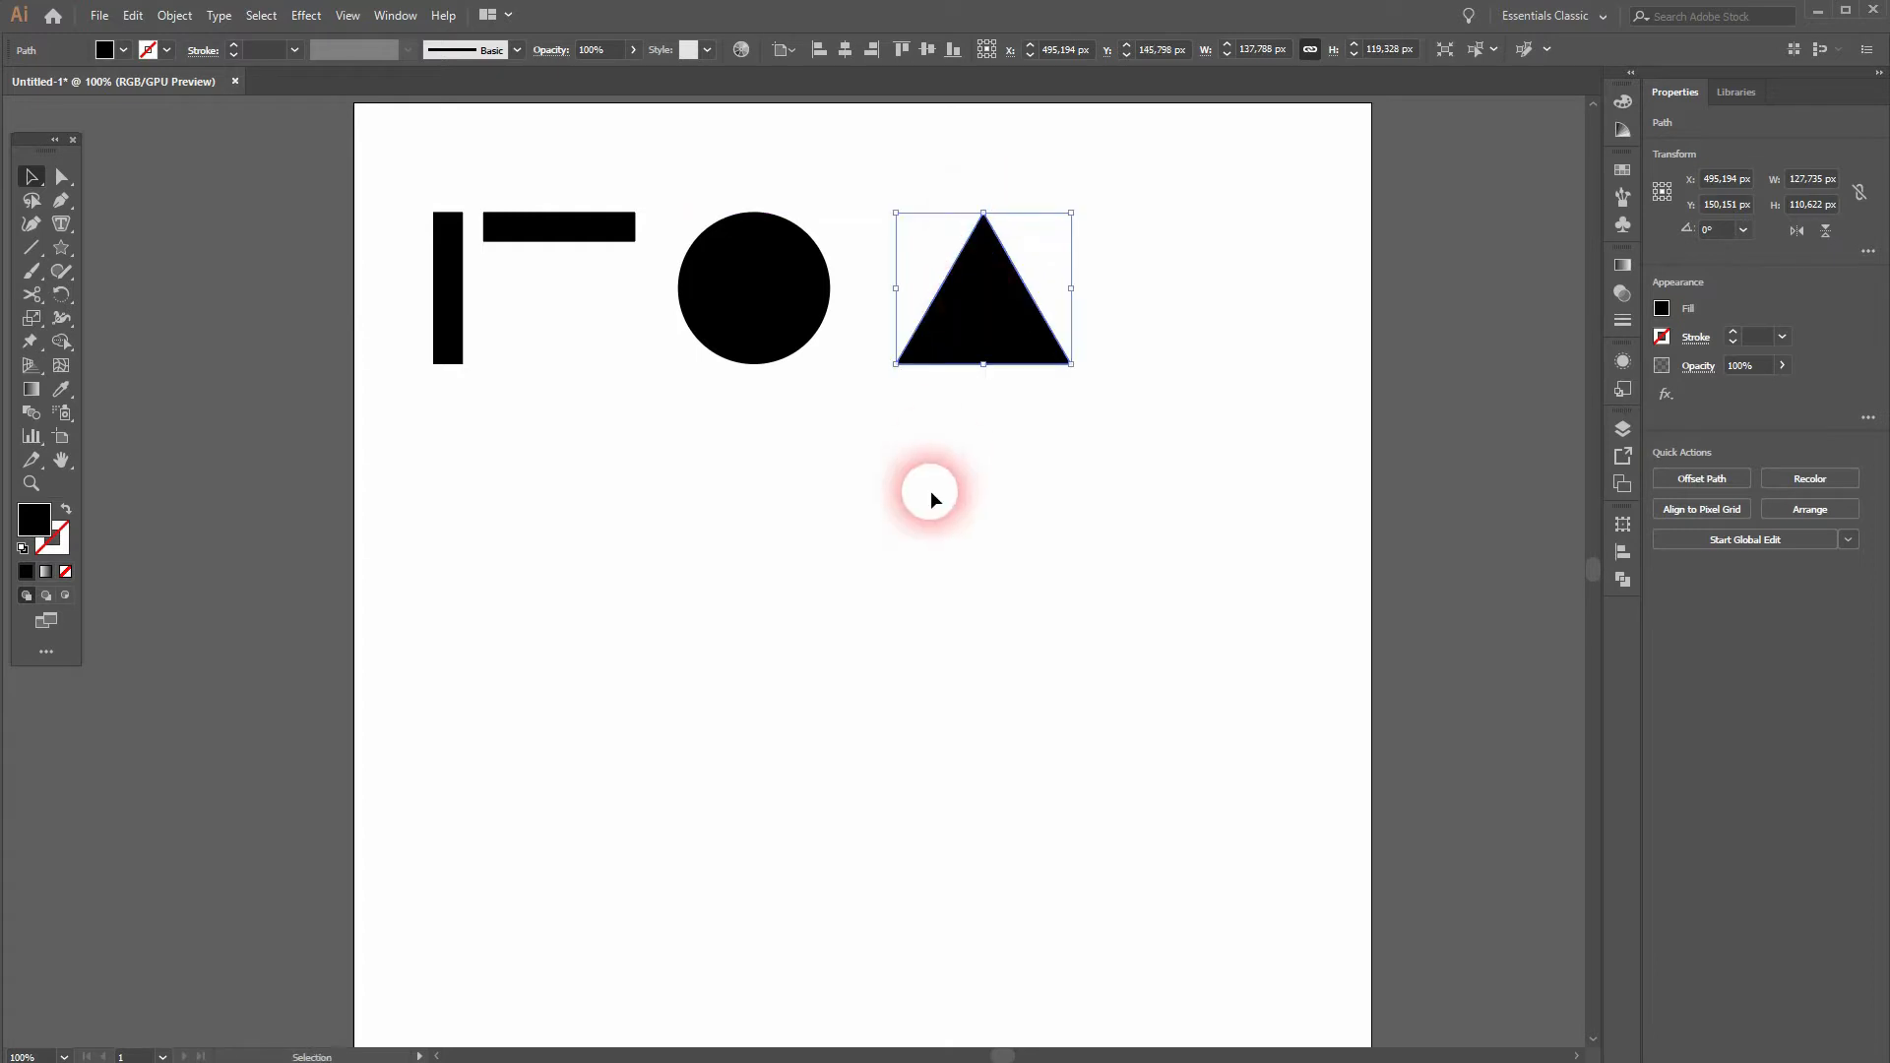
left_click(933, 467)
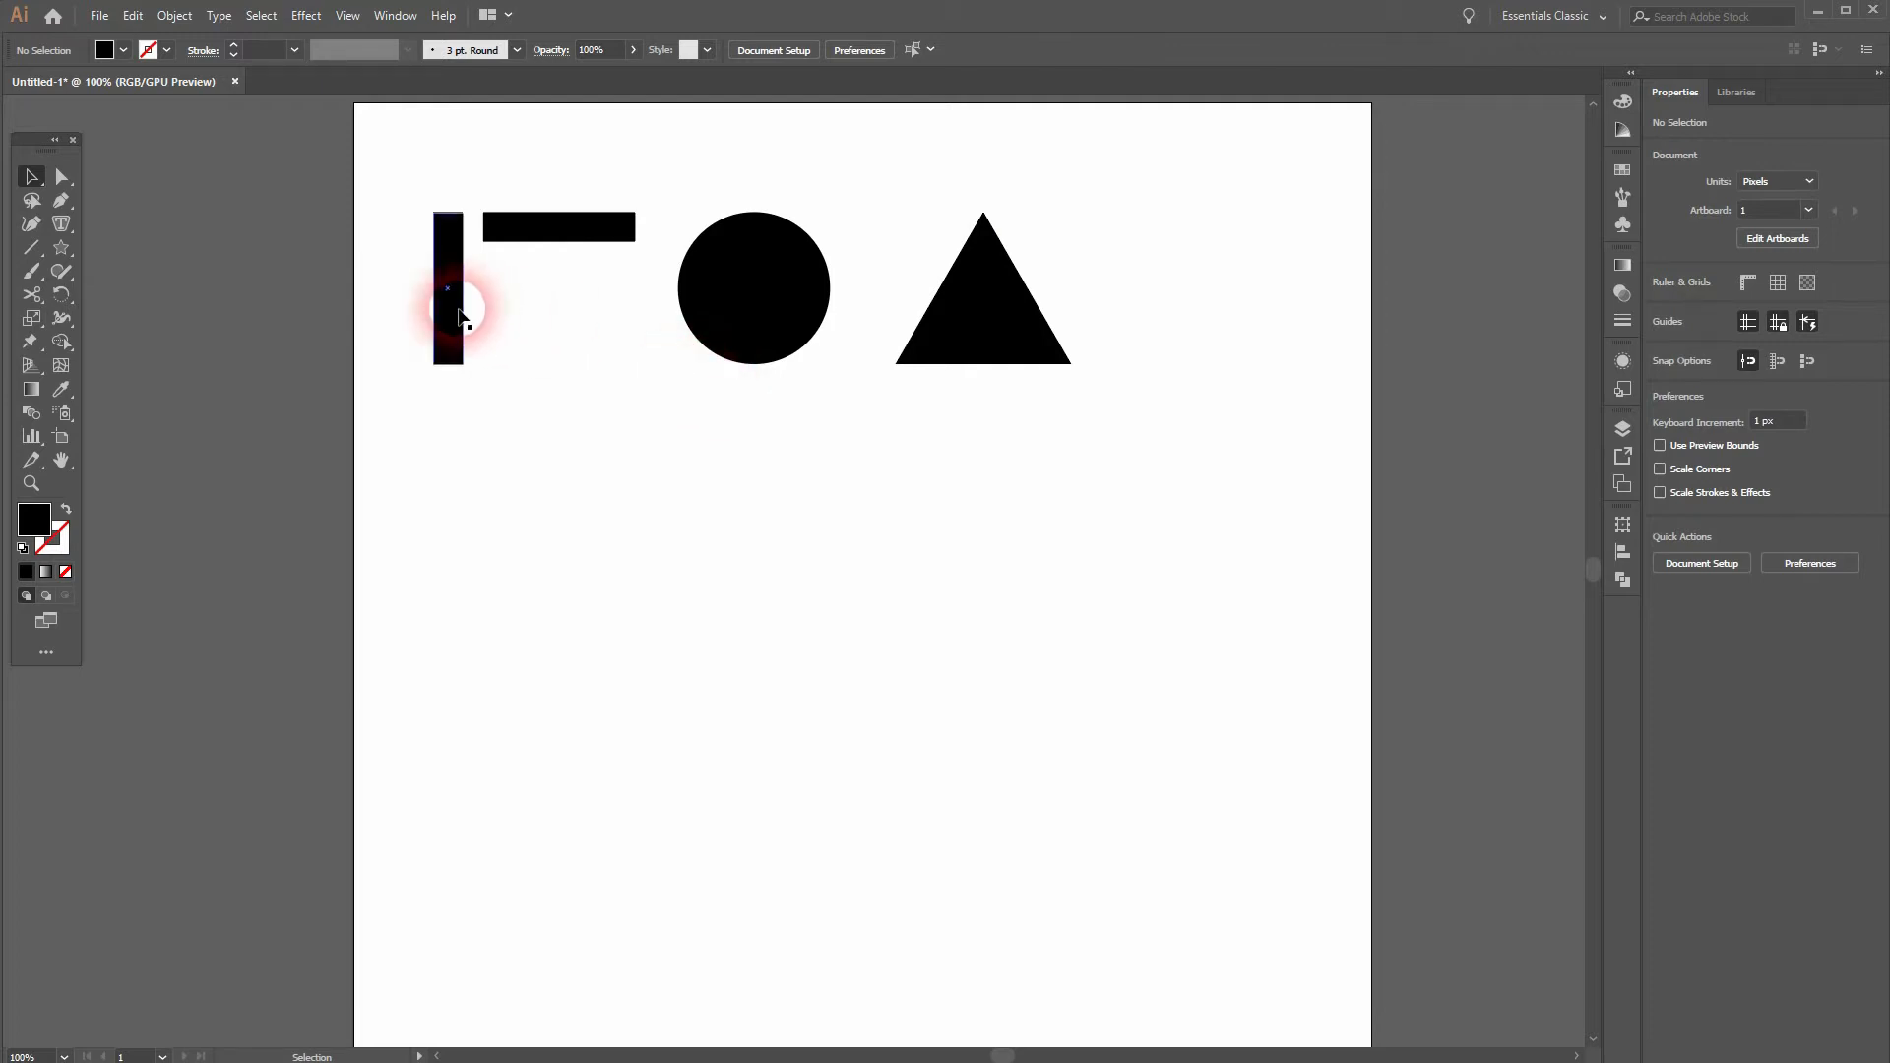
Step: Copy the triangle below the source shapes, rotate it 180° to form a V, and centre it under the vertical bar
left_click_drag(992, 336, 473, 665)
left_click_drag(564, 540, 329, 747)
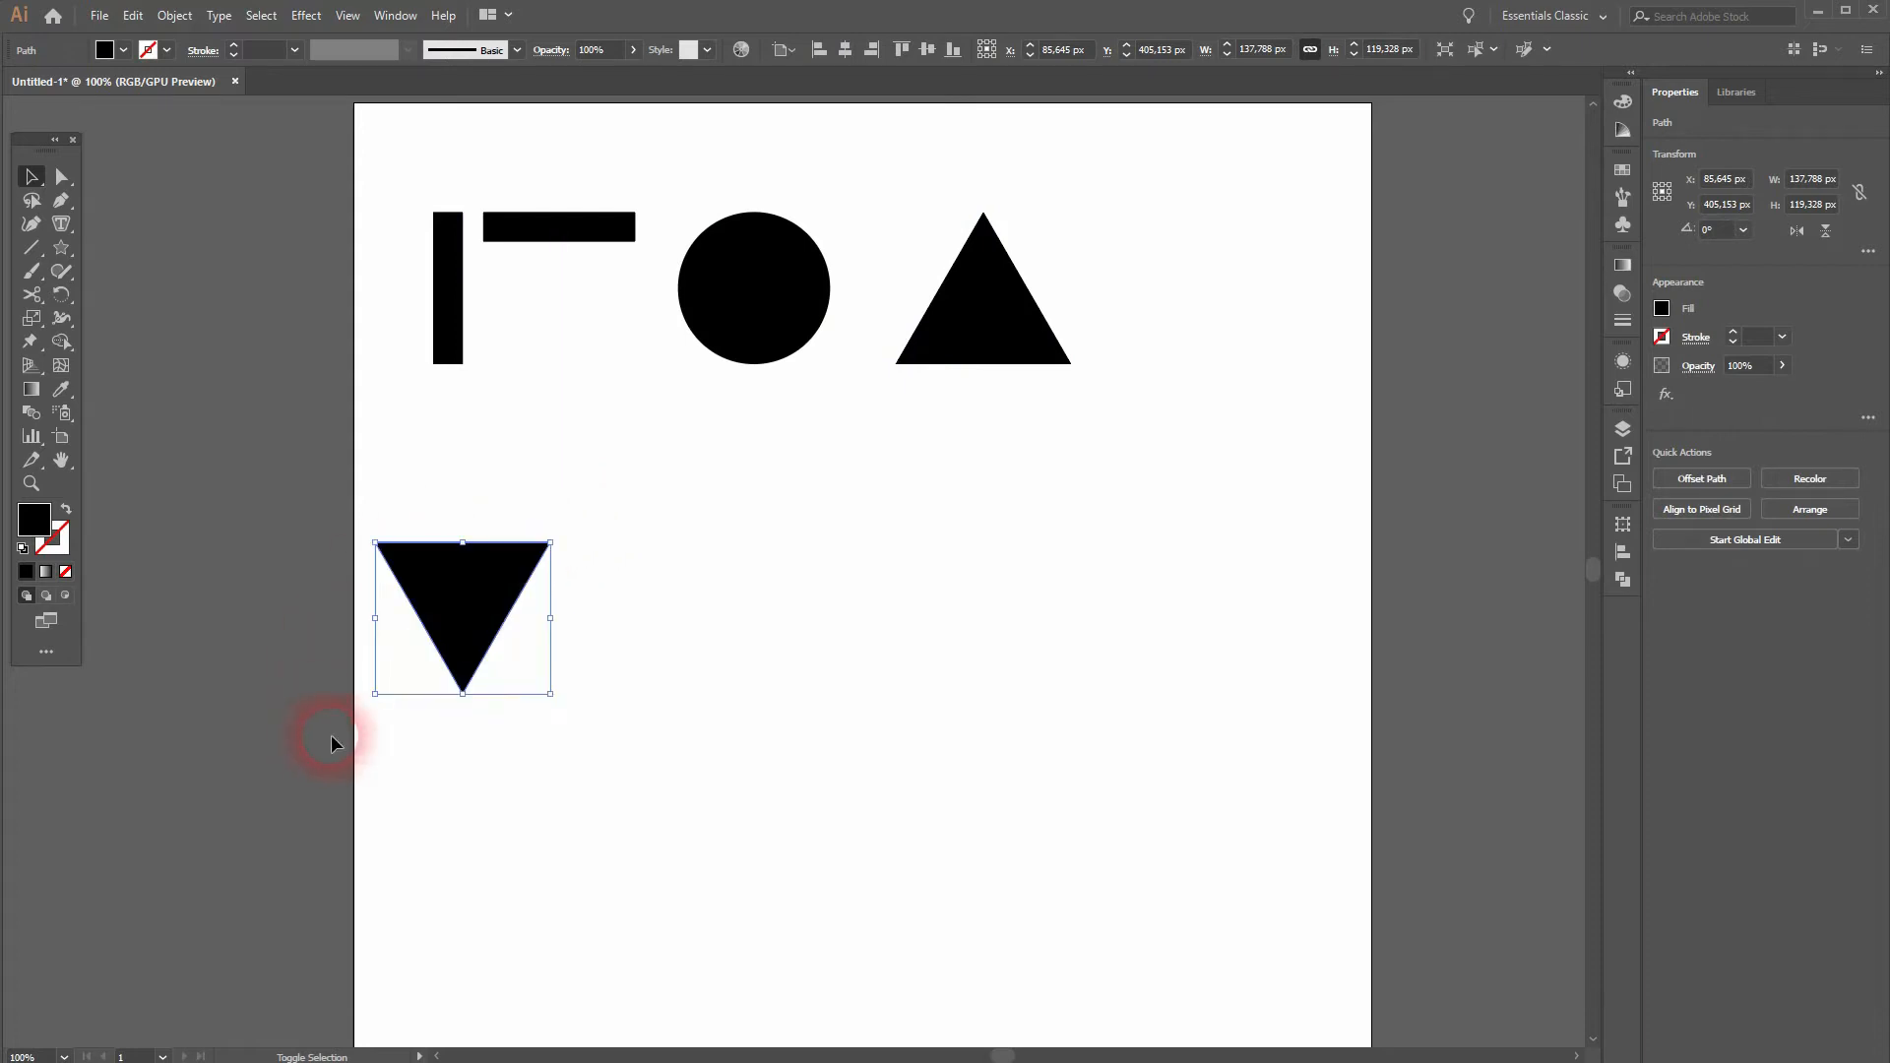
left_click_drag(476, 578, 461, 579)
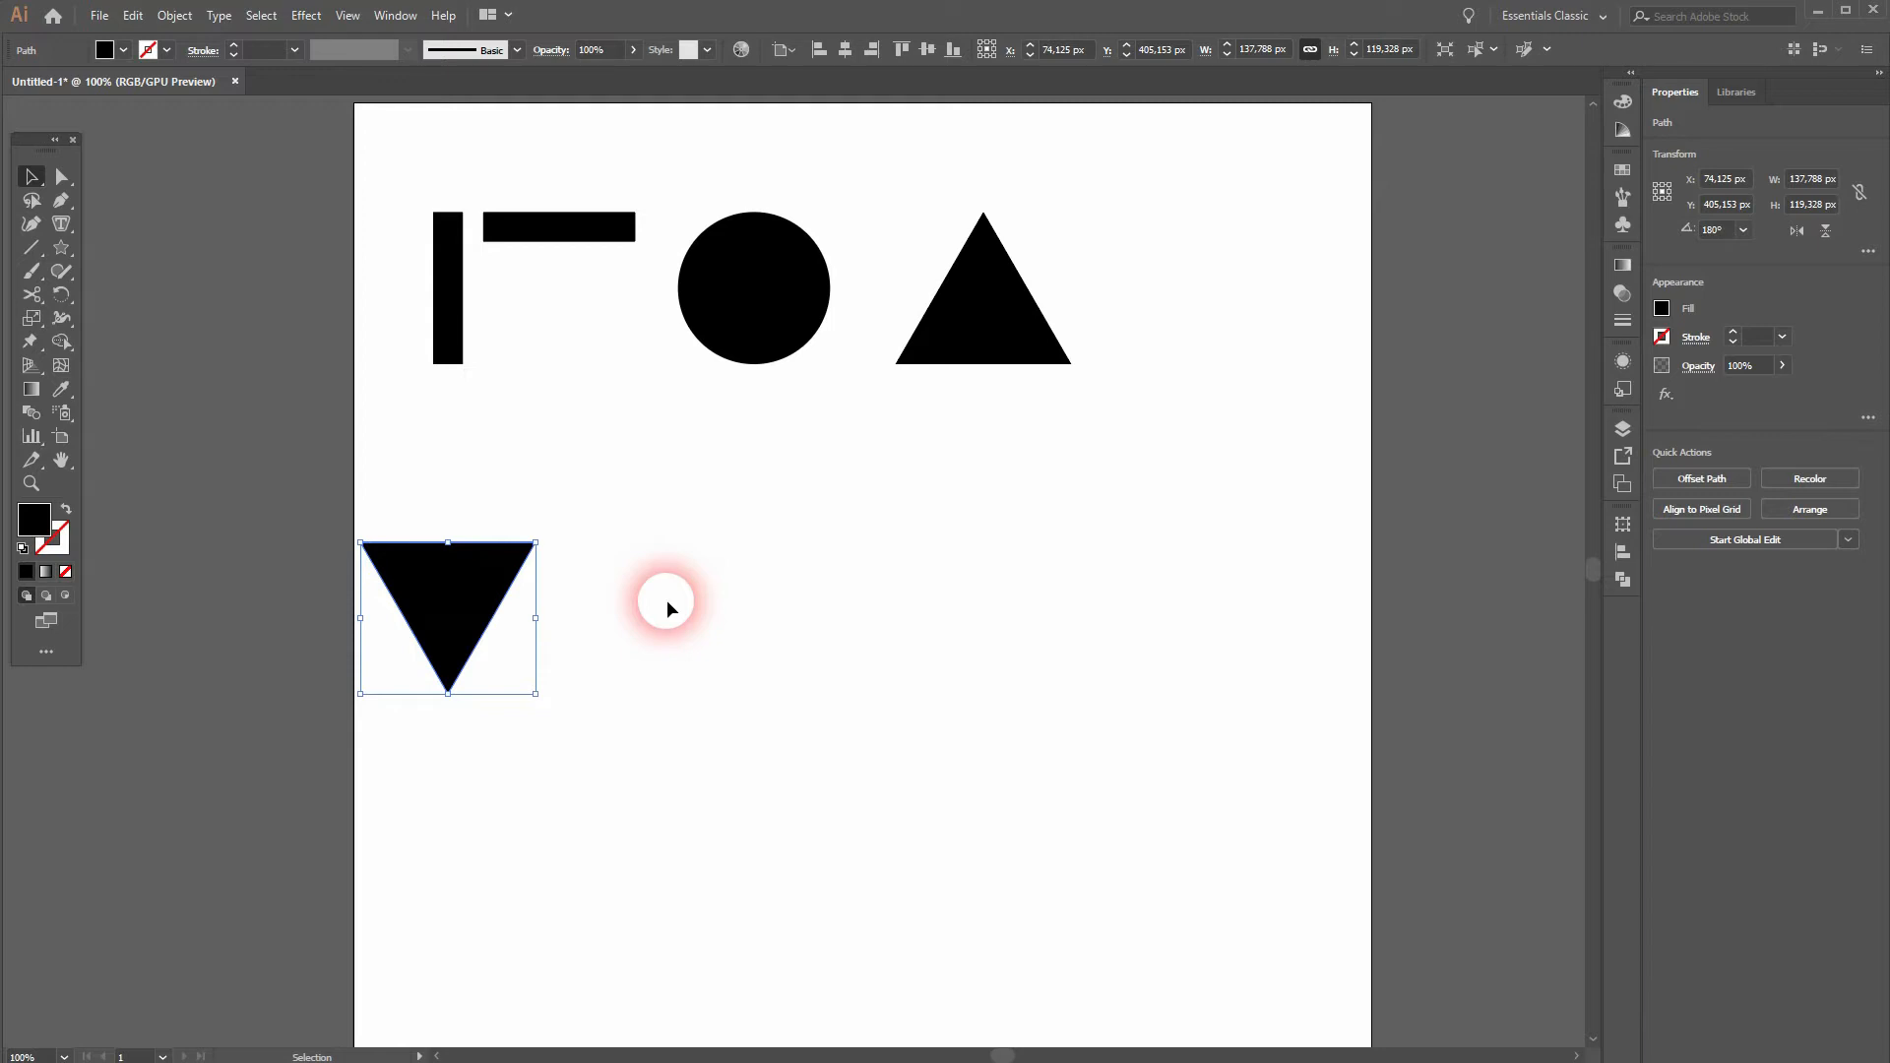
Step: Copy the vertical bar flush against the inverted triangle's upper corner and fill it red as a letter spacer
left_click_drag(443, 316, 574, 672)
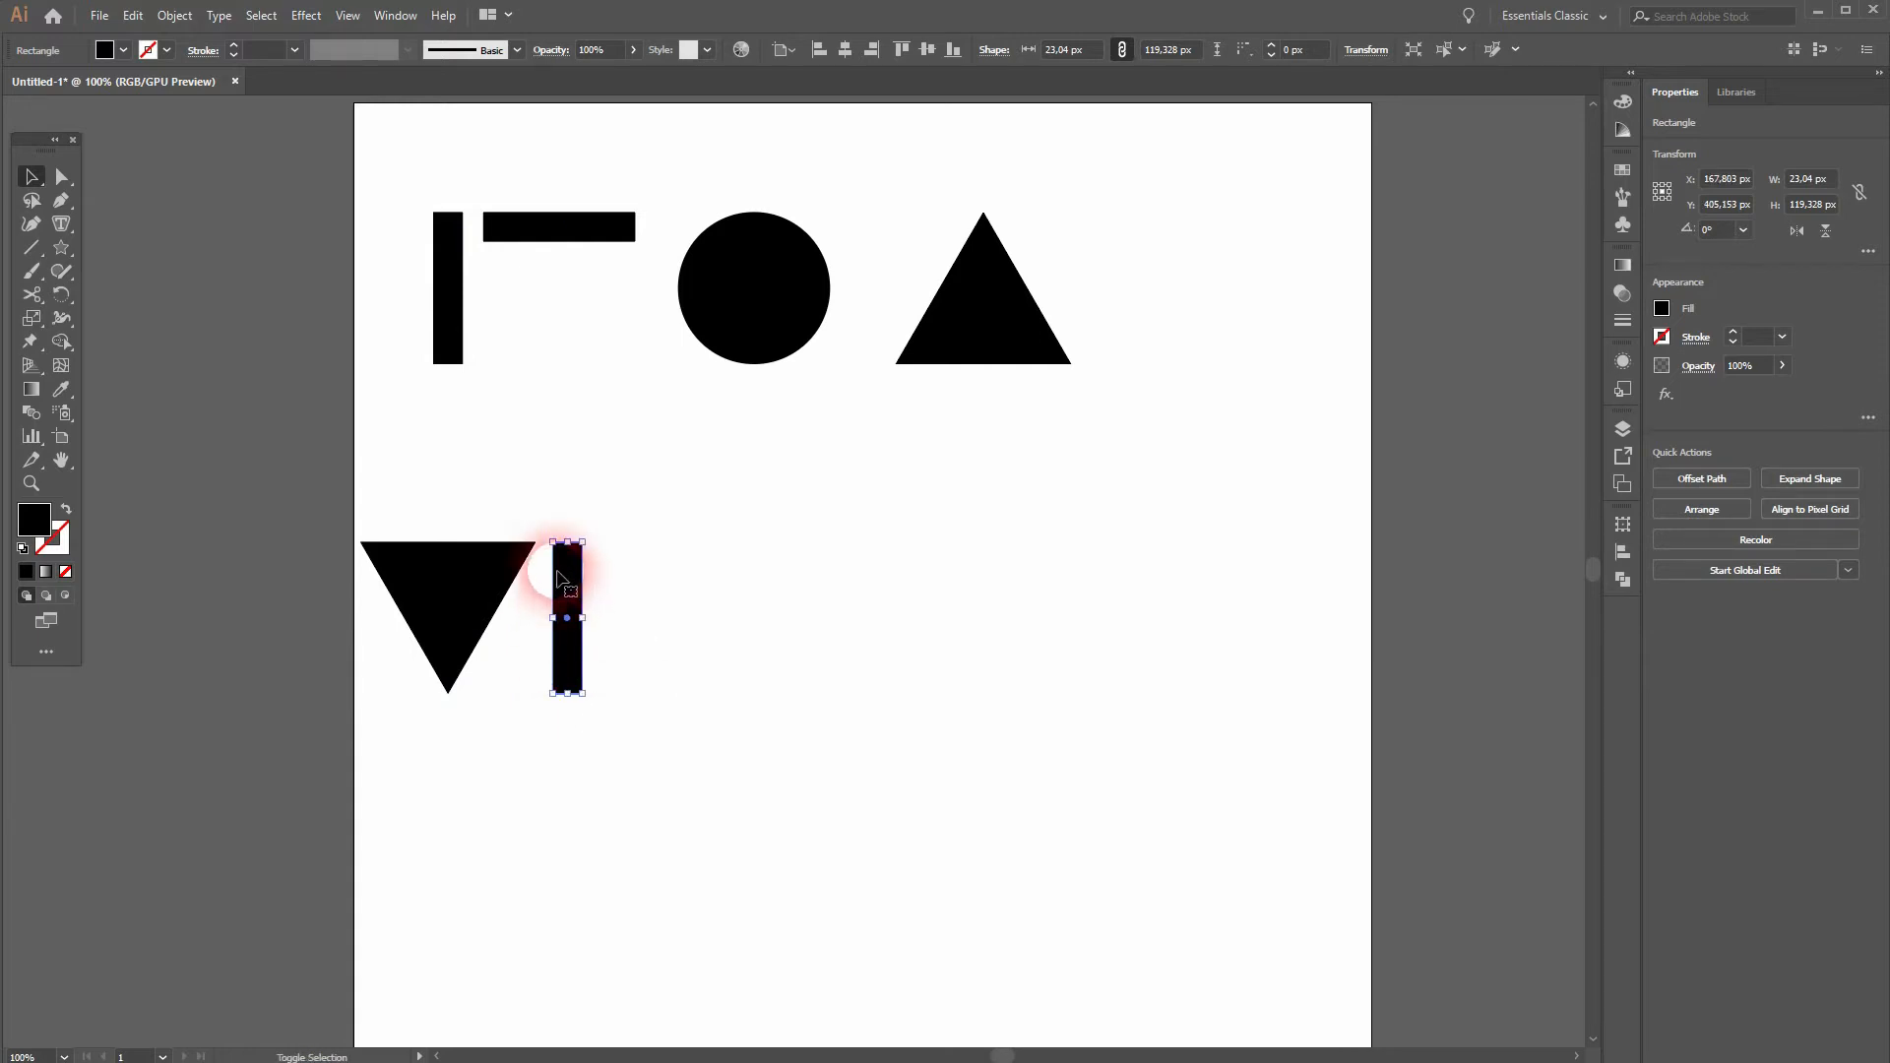
key("ctrl+0")
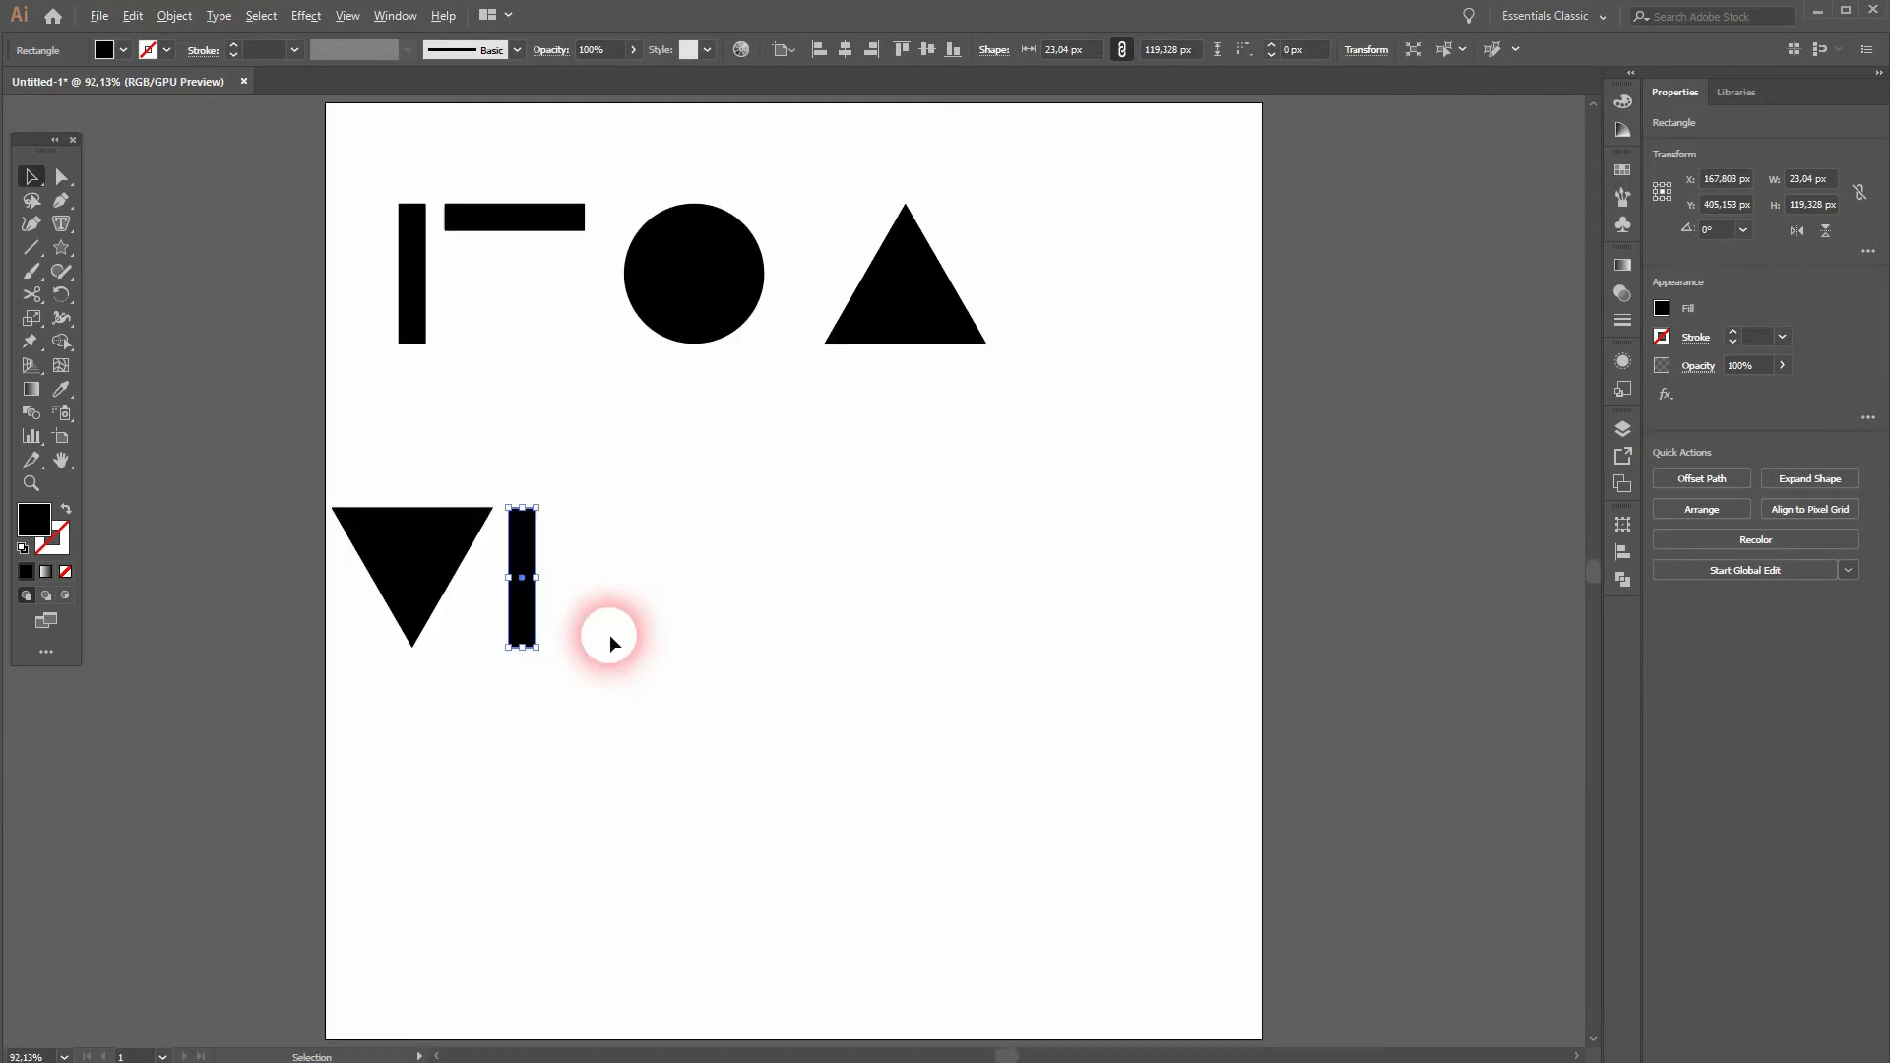
scroll(532, 515, "up", 6)
left_click_drag(454, 566, 903, 623)
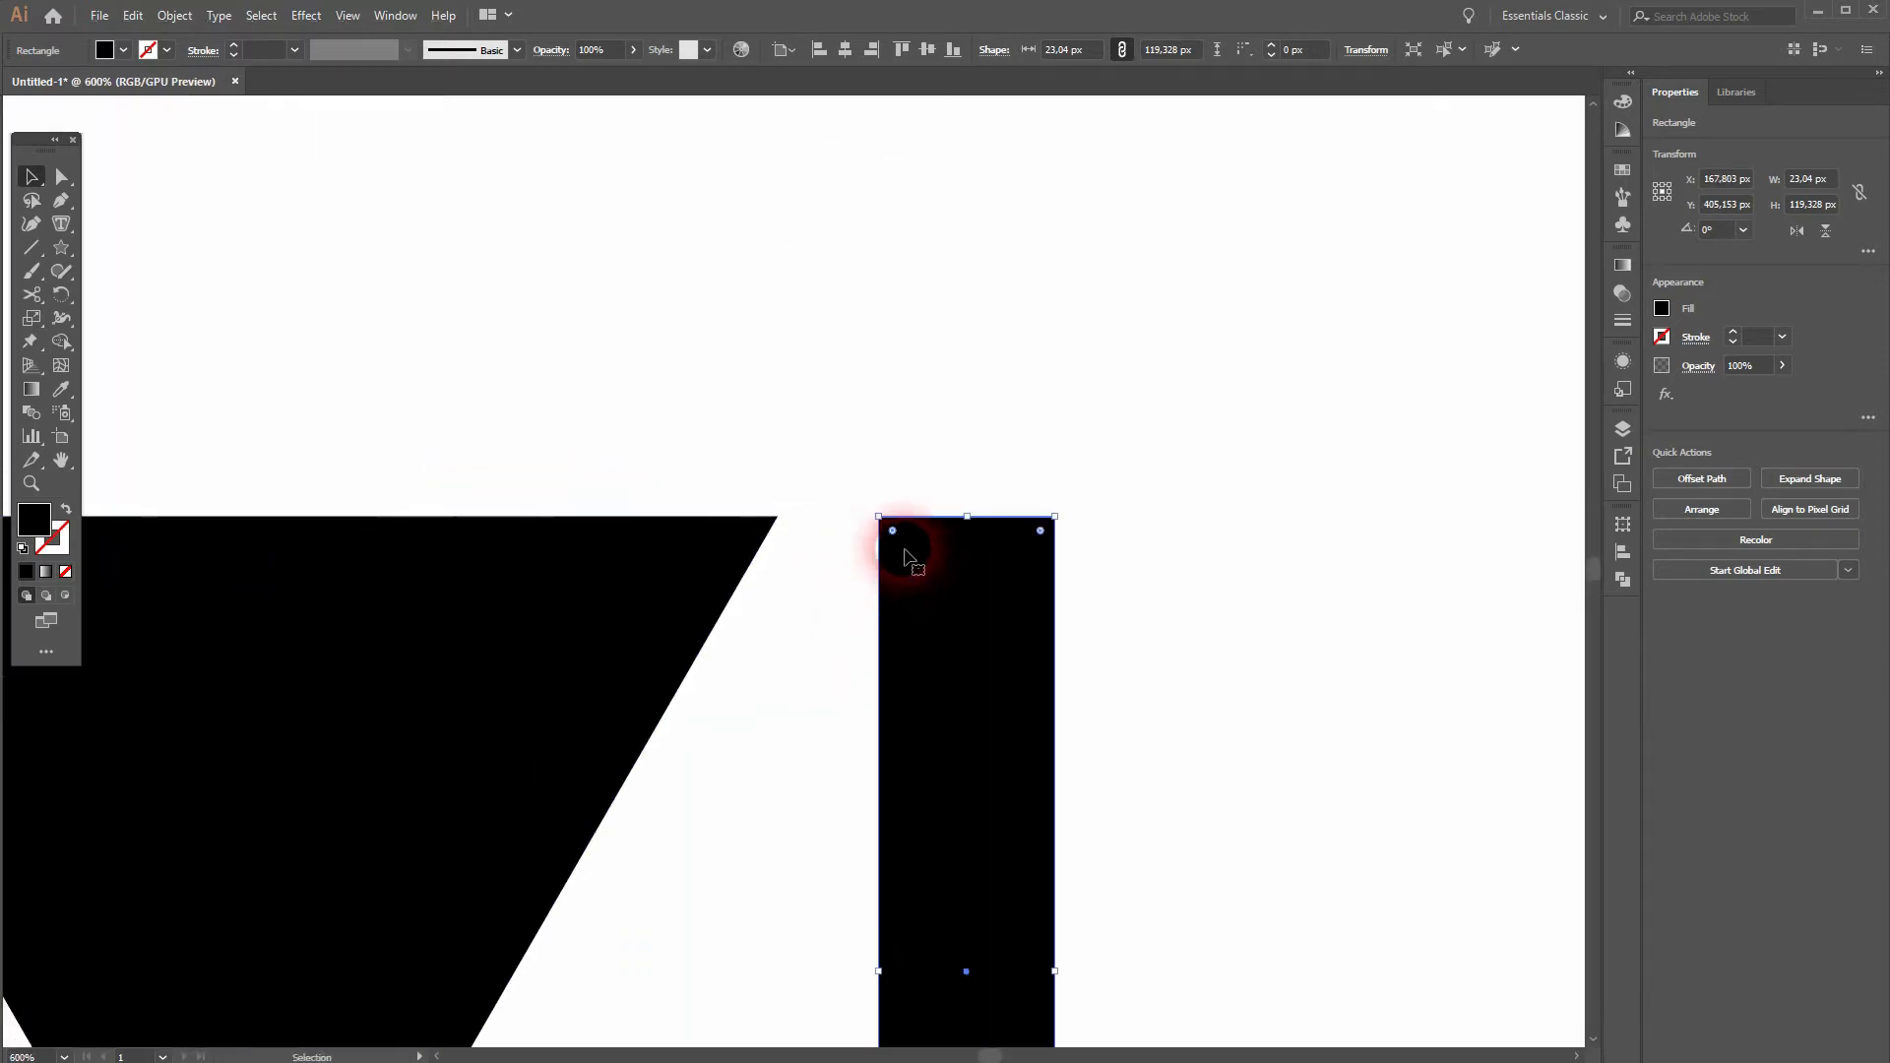
left_click_drag(877, 516, 779, 525)
left_click(123, 49)
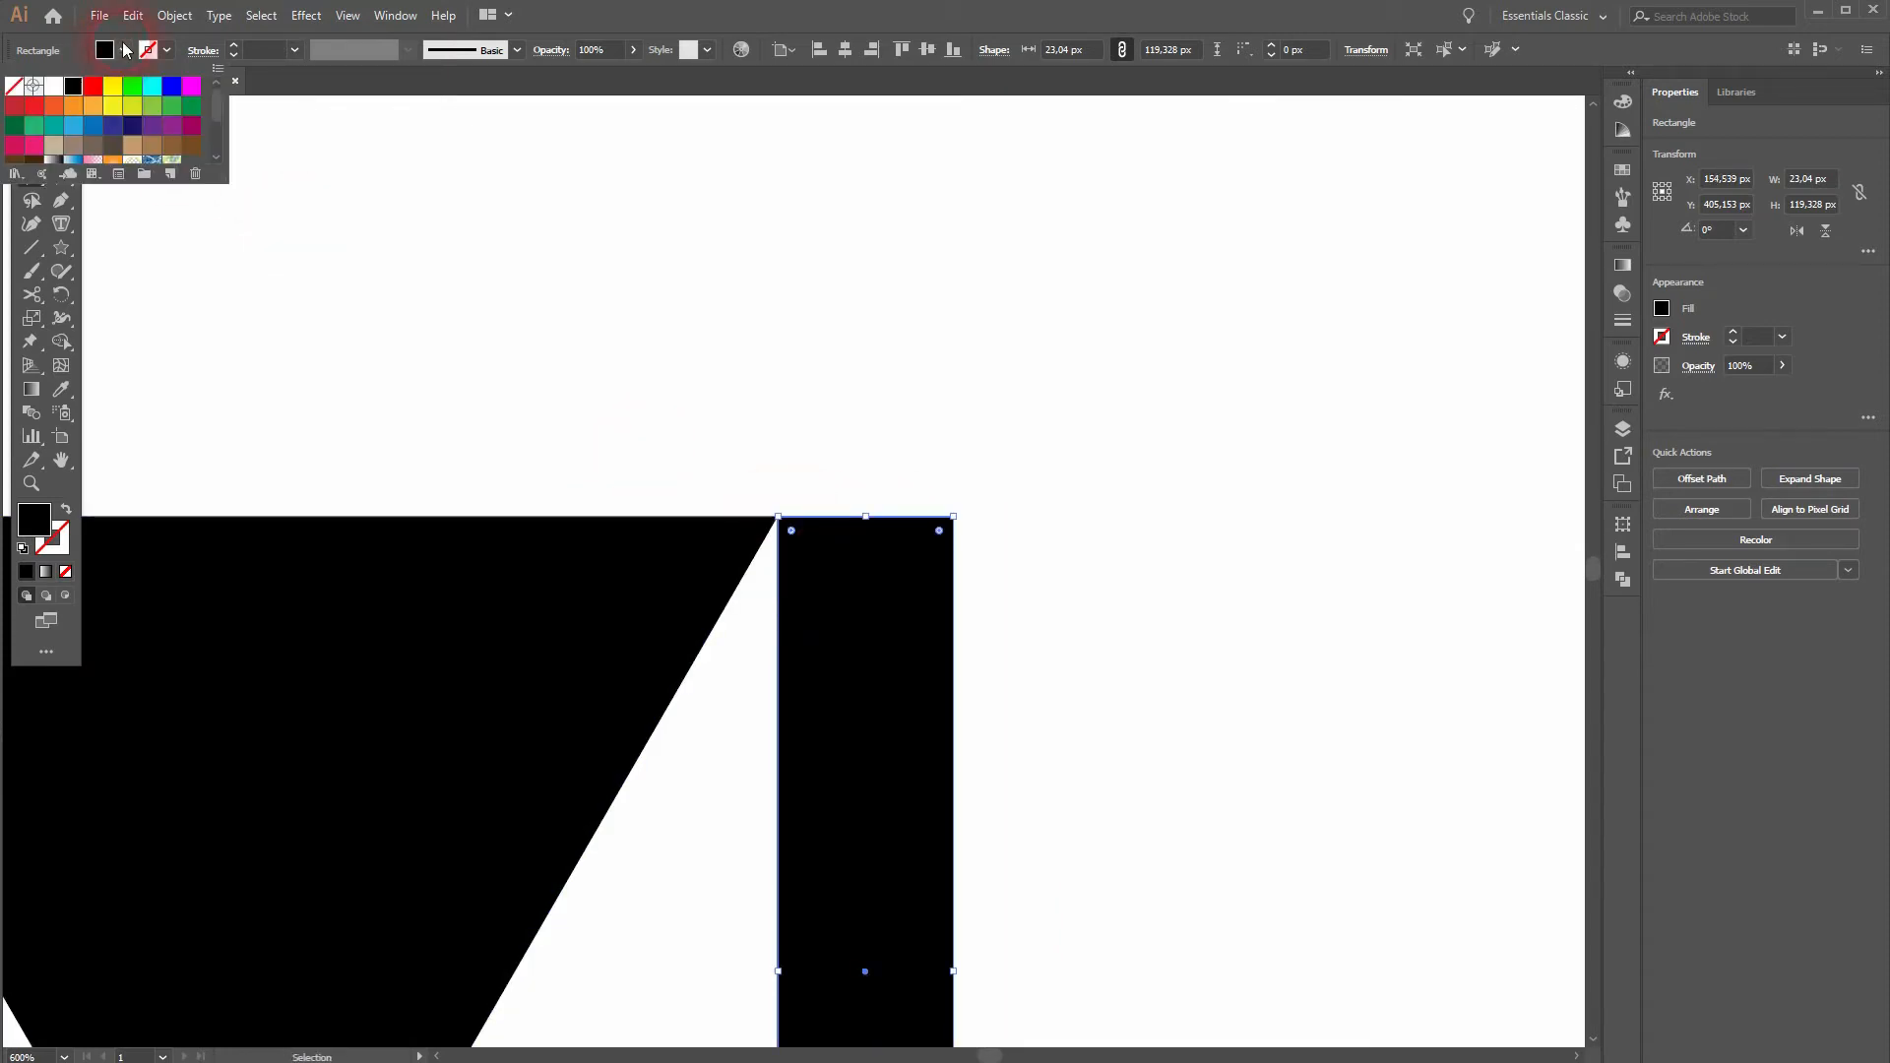
left_click(92, 86)
Step: Copy the circle flush against the red spacer and place a second red spacer on the circle's other side
scroll(1157, 653, "down", 3)
left_click_drag(1157, 653, 807, 511)
scroll(794, 500, "down", 2)
left_click_drag(868, 427, 821, 557)
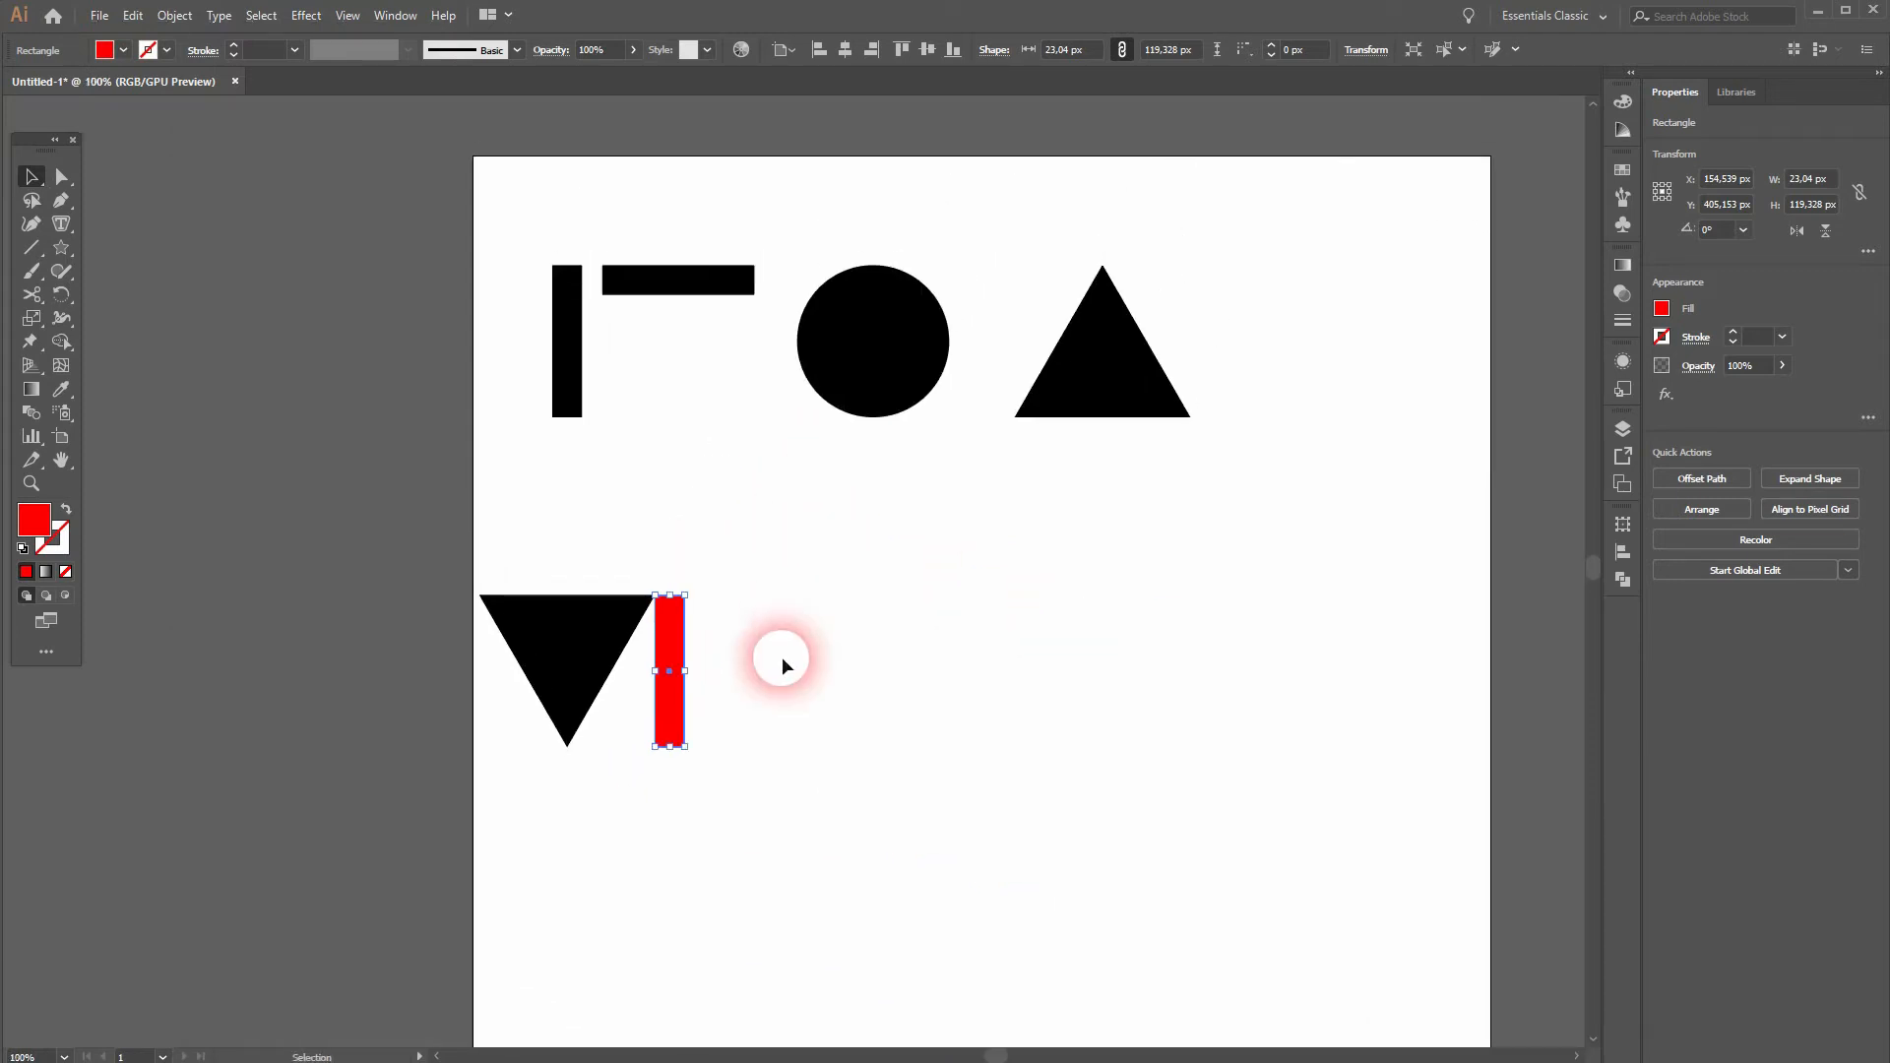
left_click_drag(894, 364, 785, 687)
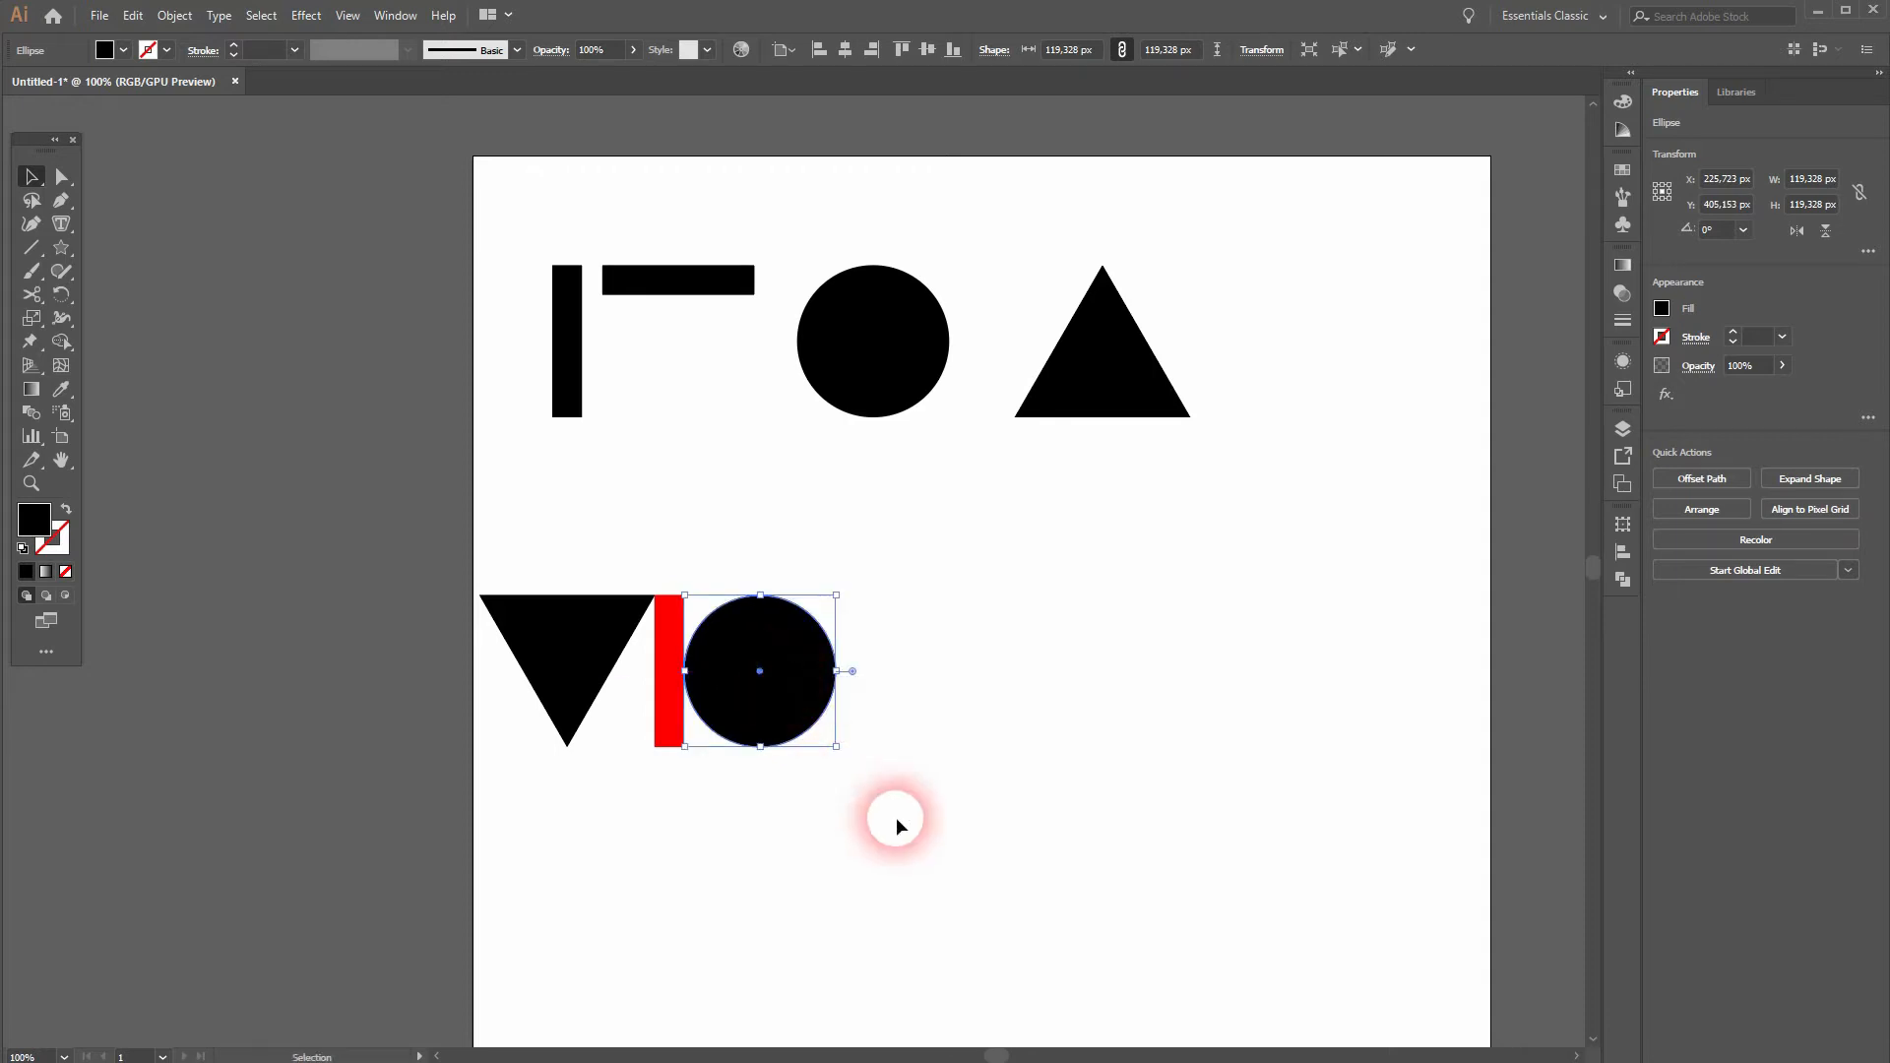
left_click(898, 824)
left_click_drag(663, 729, 847, 729)
left_click(885, 830)
Step: Place a red spacer copy rotated 90° beneath the inverted triangle, stretch it to the triangle's width, and fill it yellow
left_click_drag(654, 717, 530, 892)
left_click_drag(563, 774, 425, 862)
left_click_drag(539, 838, 485, 771)
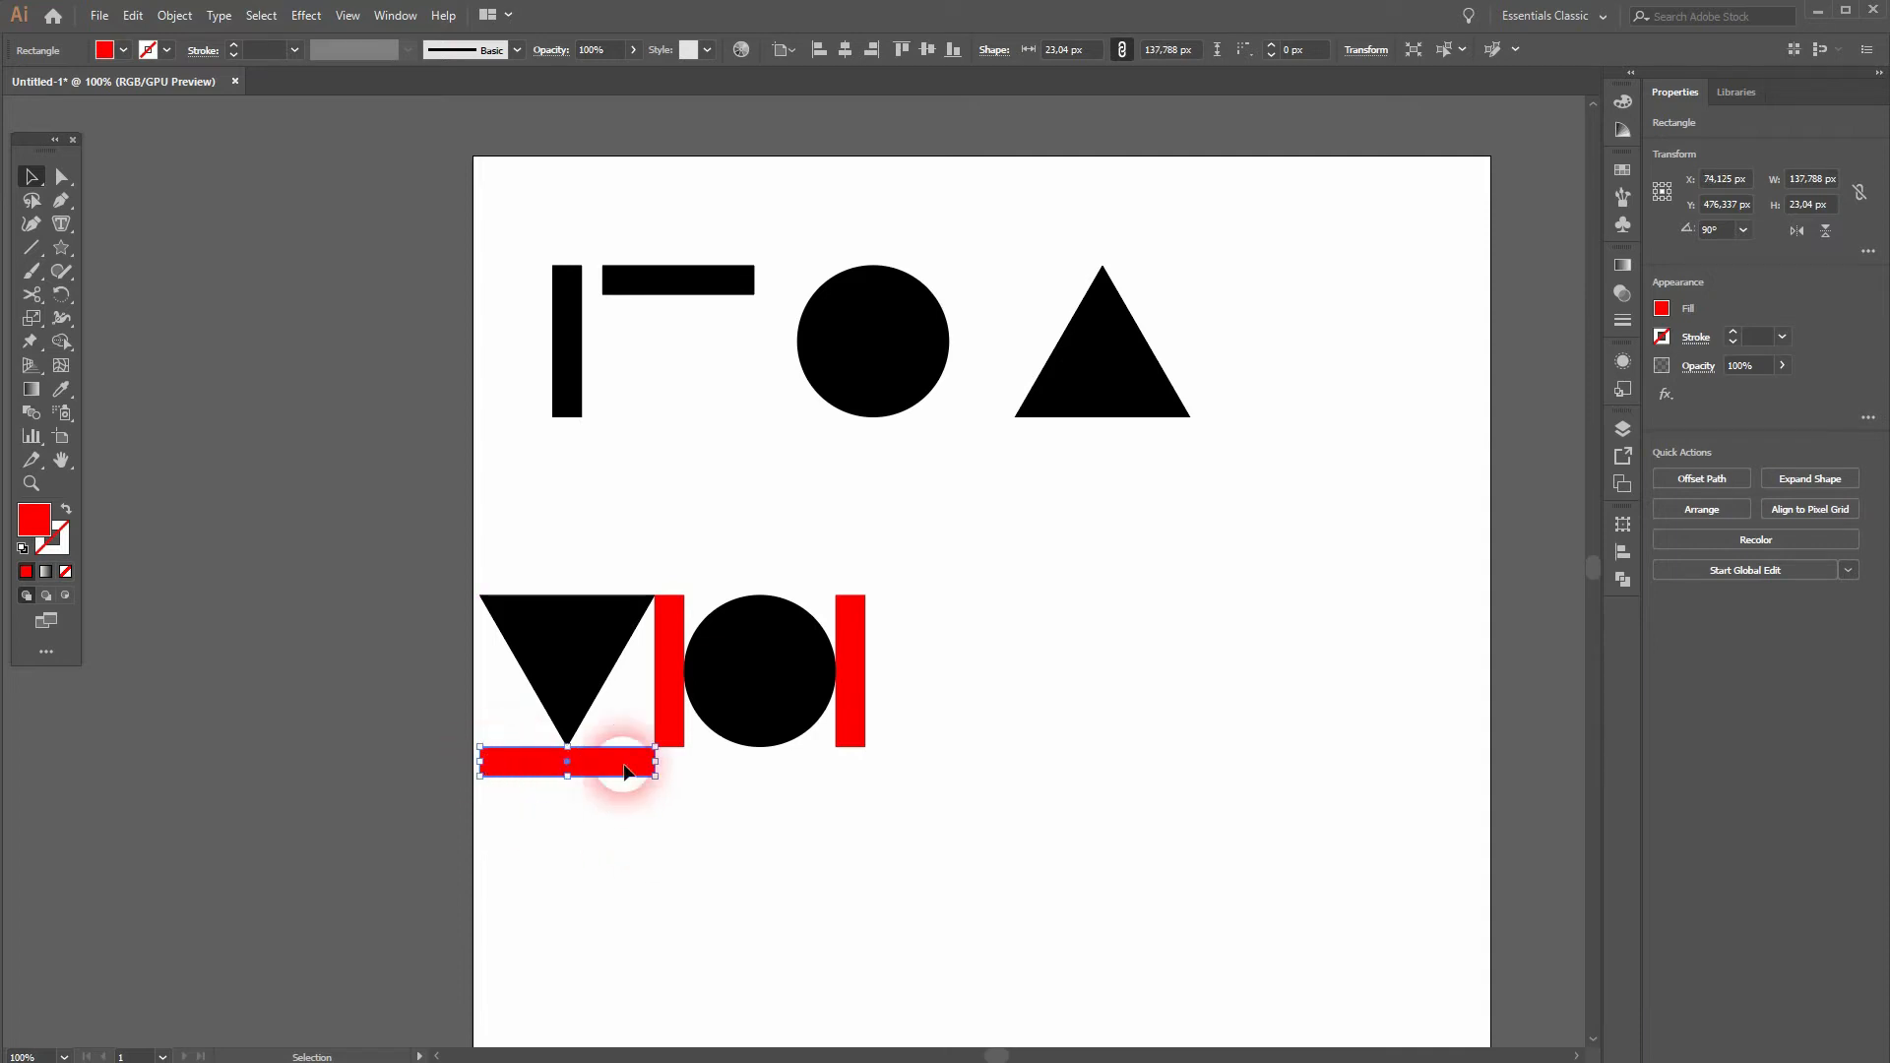
left_click(120, 55)
left_click(112, 86)
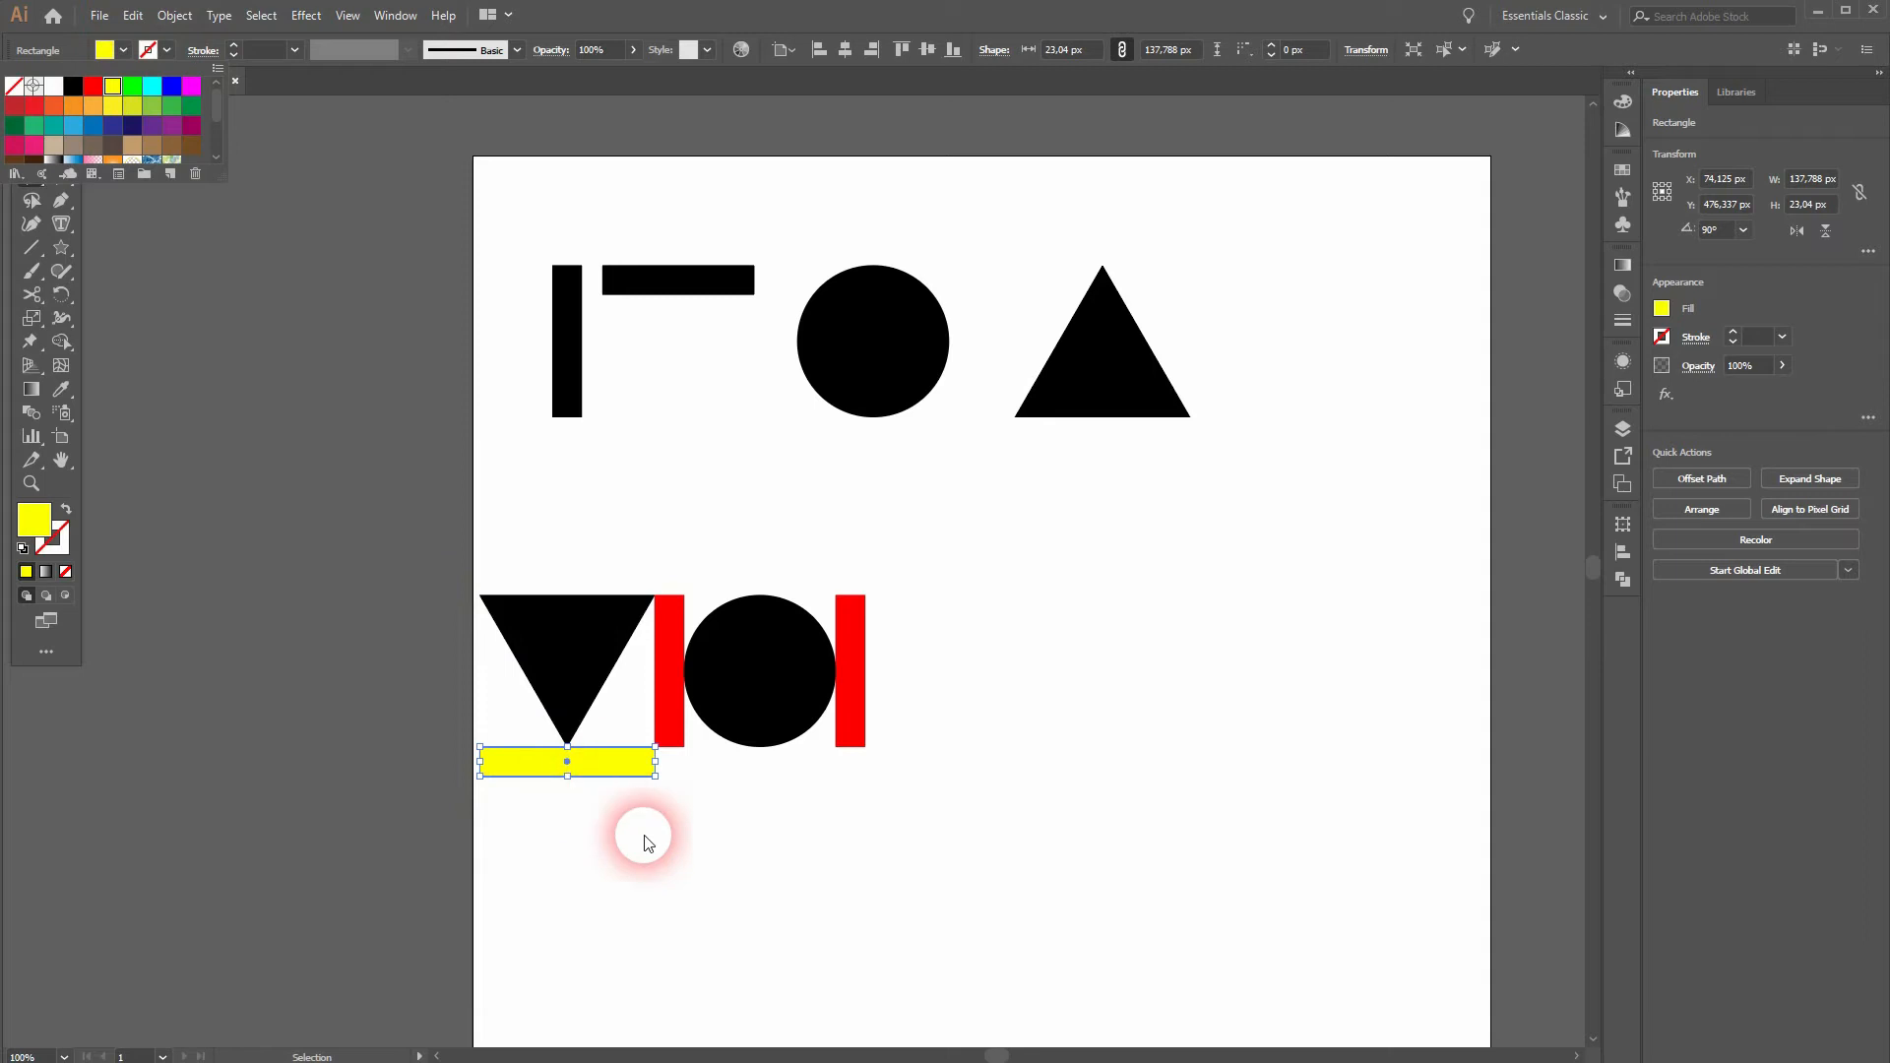
left_click(676, 825)
left_click(679, 823)
Step: Copy the yellow bar beneath the circle, narrow it to the circle's width, and replace the bar under the triangle with a copy
left_click_drag(613, 781, 813, 775)
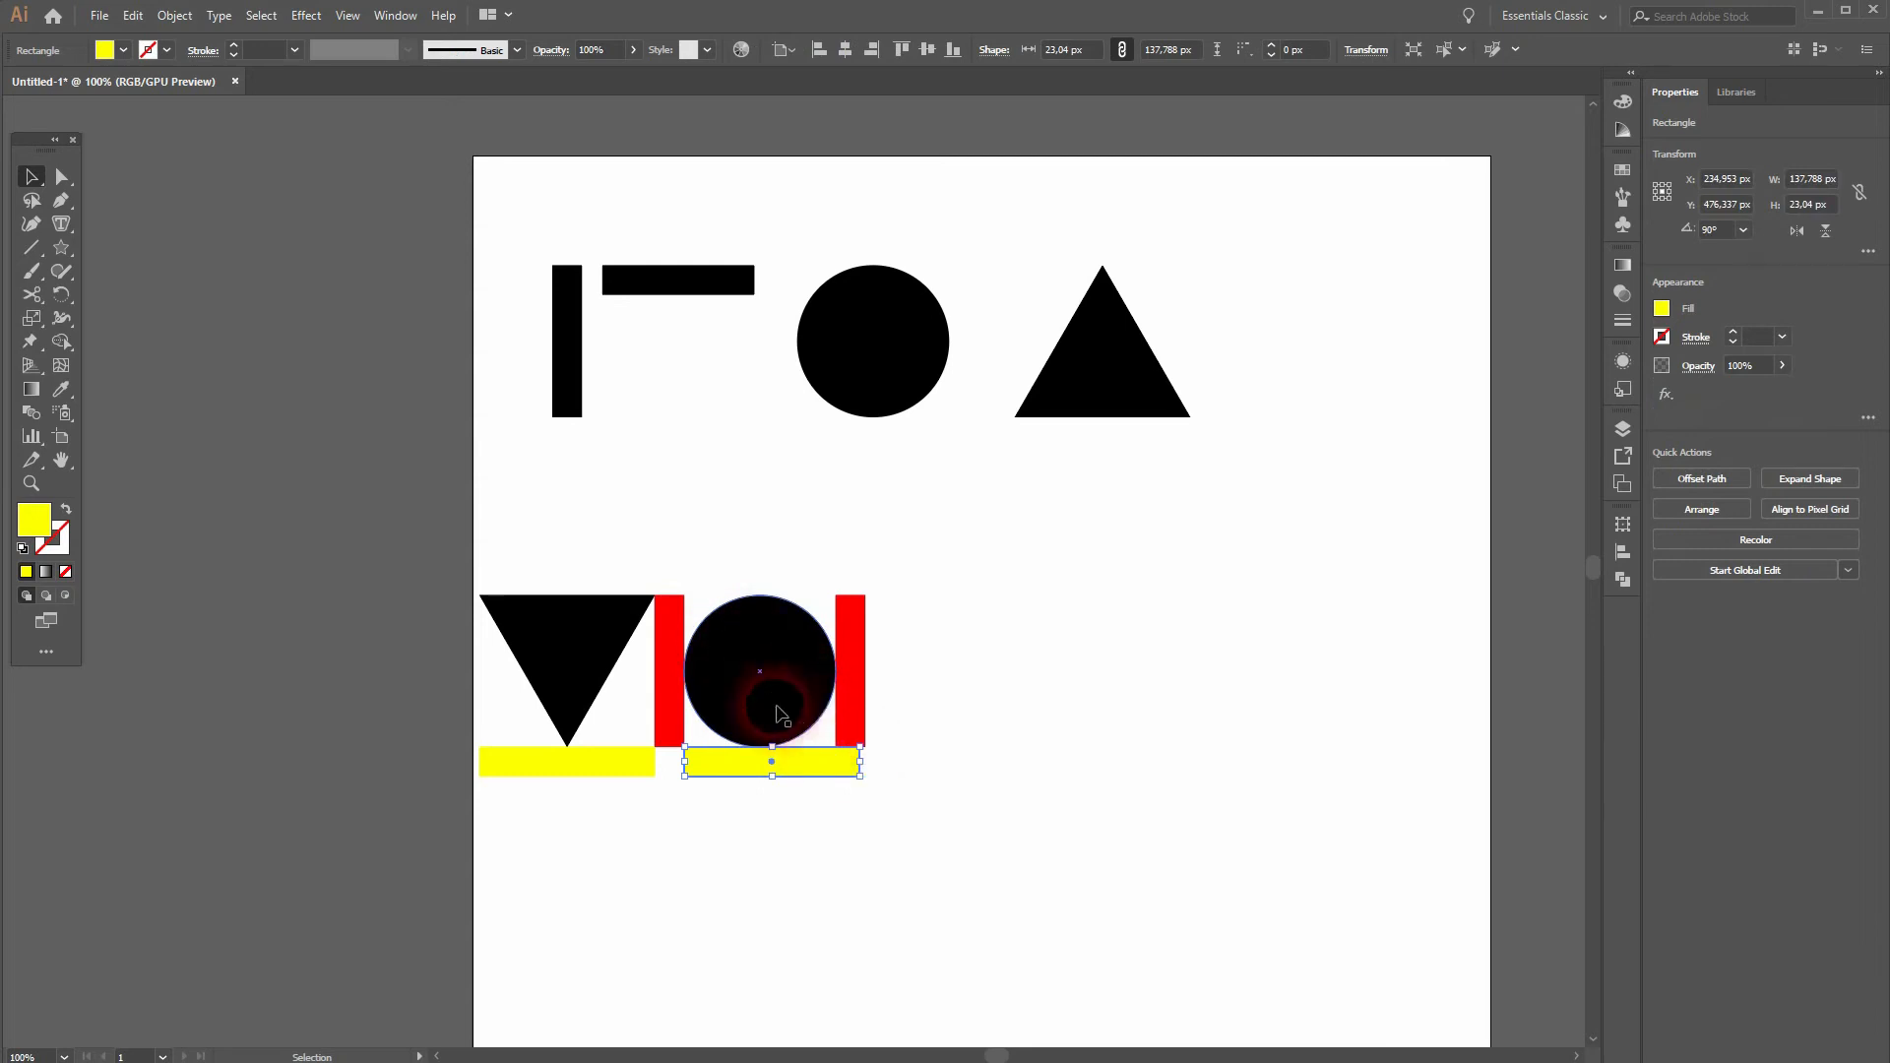
left_click_drag(873, 772, 844, 777)
left_click(616, 766)
key("Delete")
left_click(777, 759)
left_click_drag(777, 762, 600, 769)
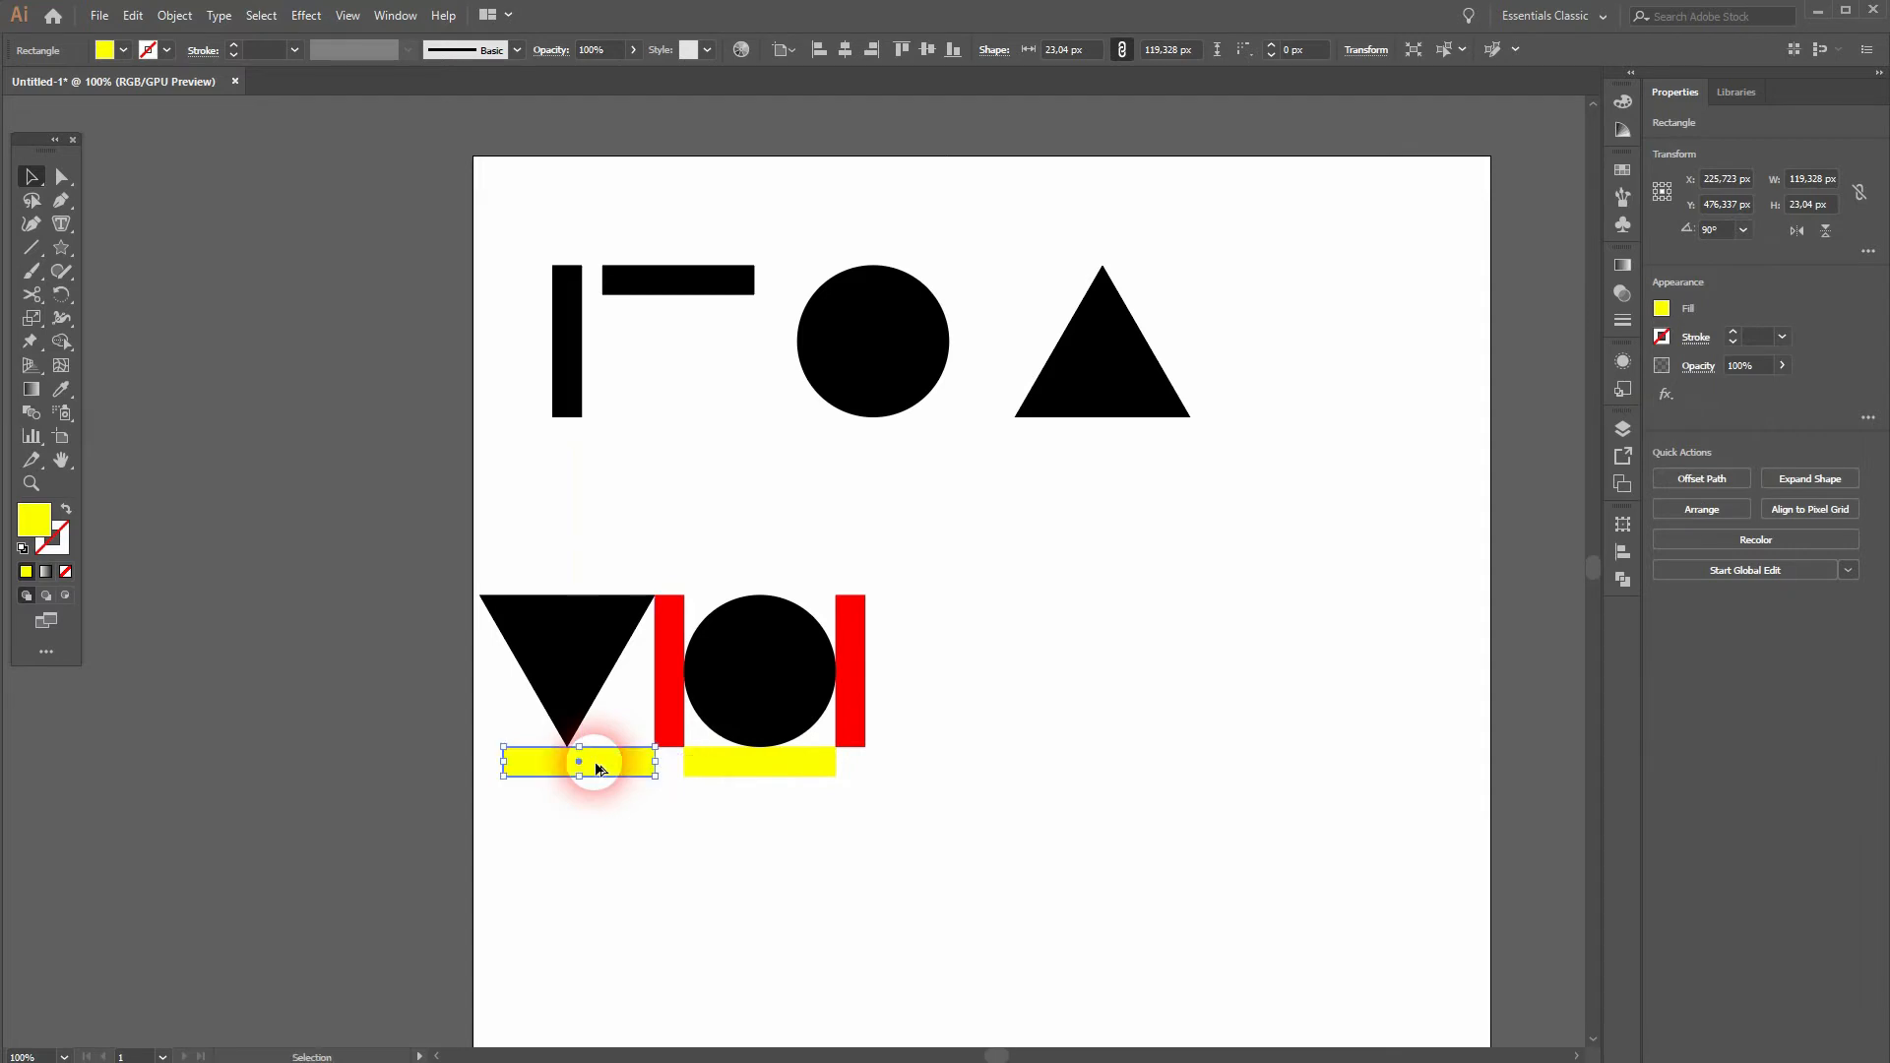
left_click(660, 854)
Step: Narrow the inverted triangle to the width of the yellow bar beneath it
left_click(537, 658)
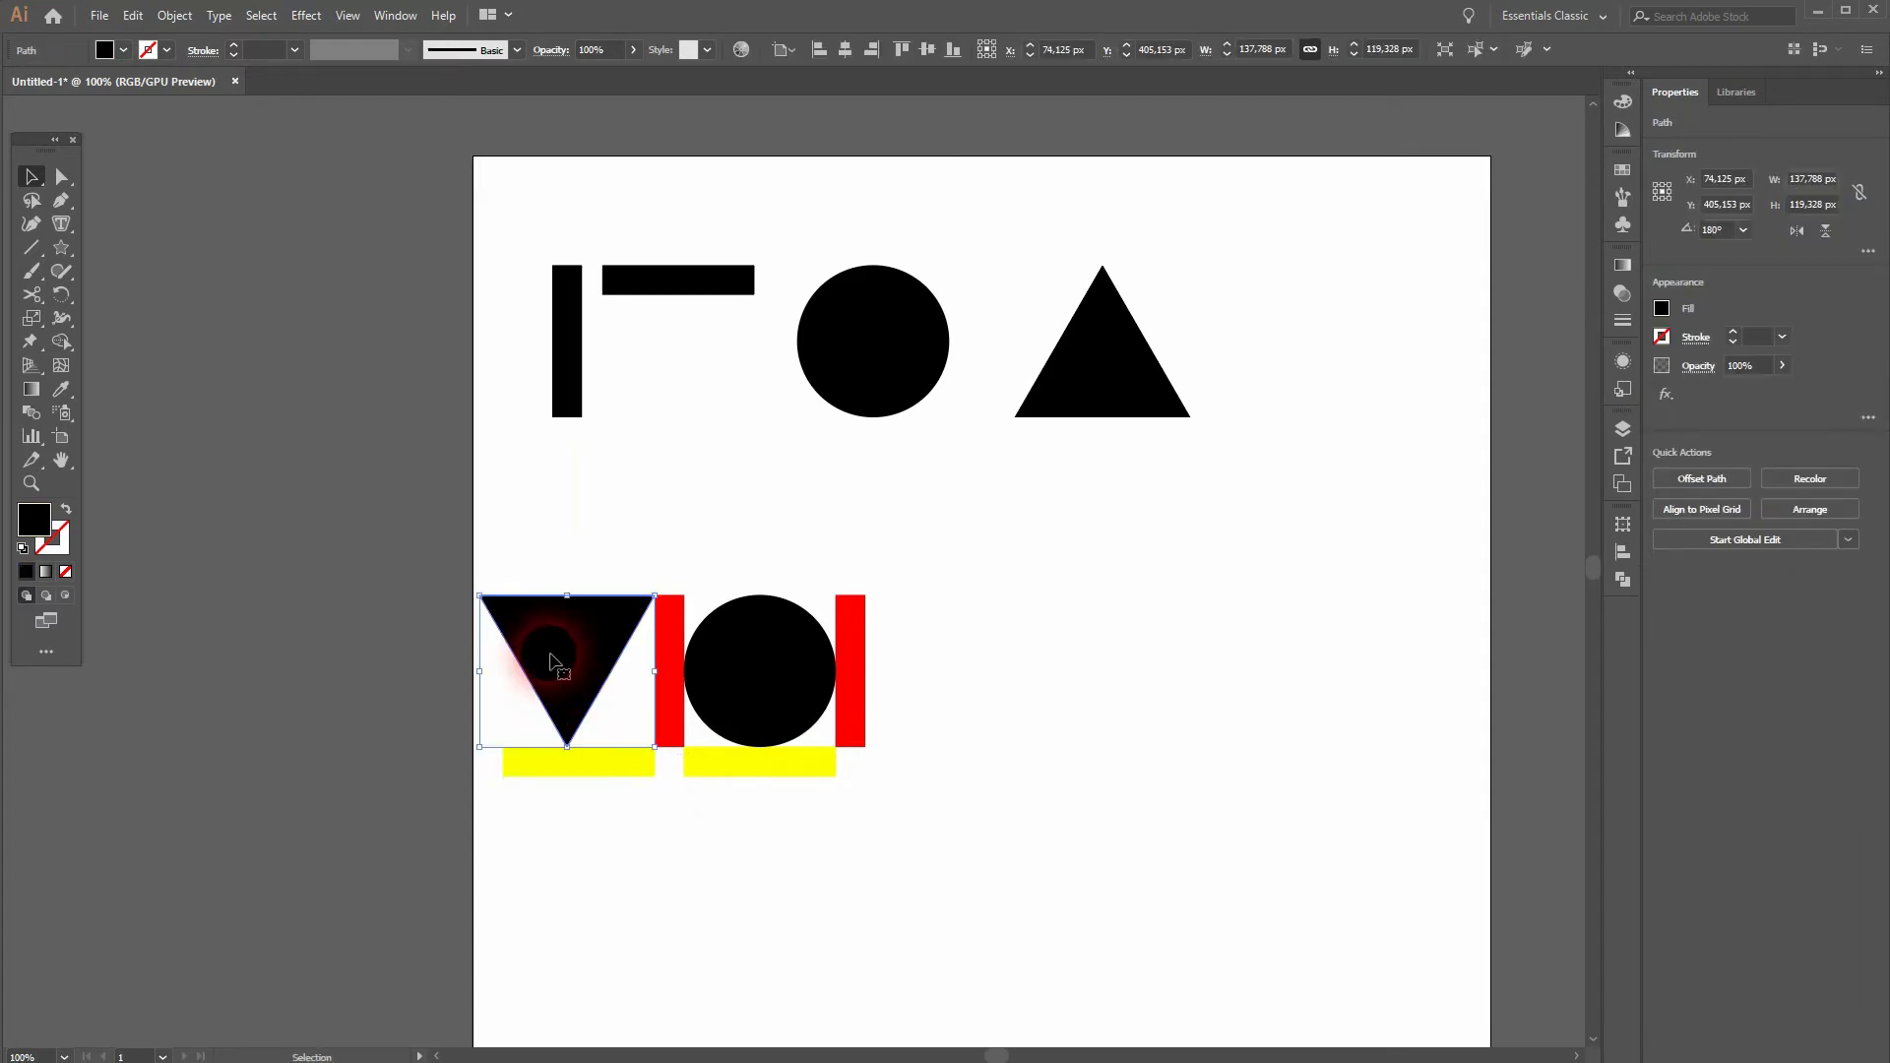
left_click_drag(489, 680, 506, 670)
left_click(695, 846)
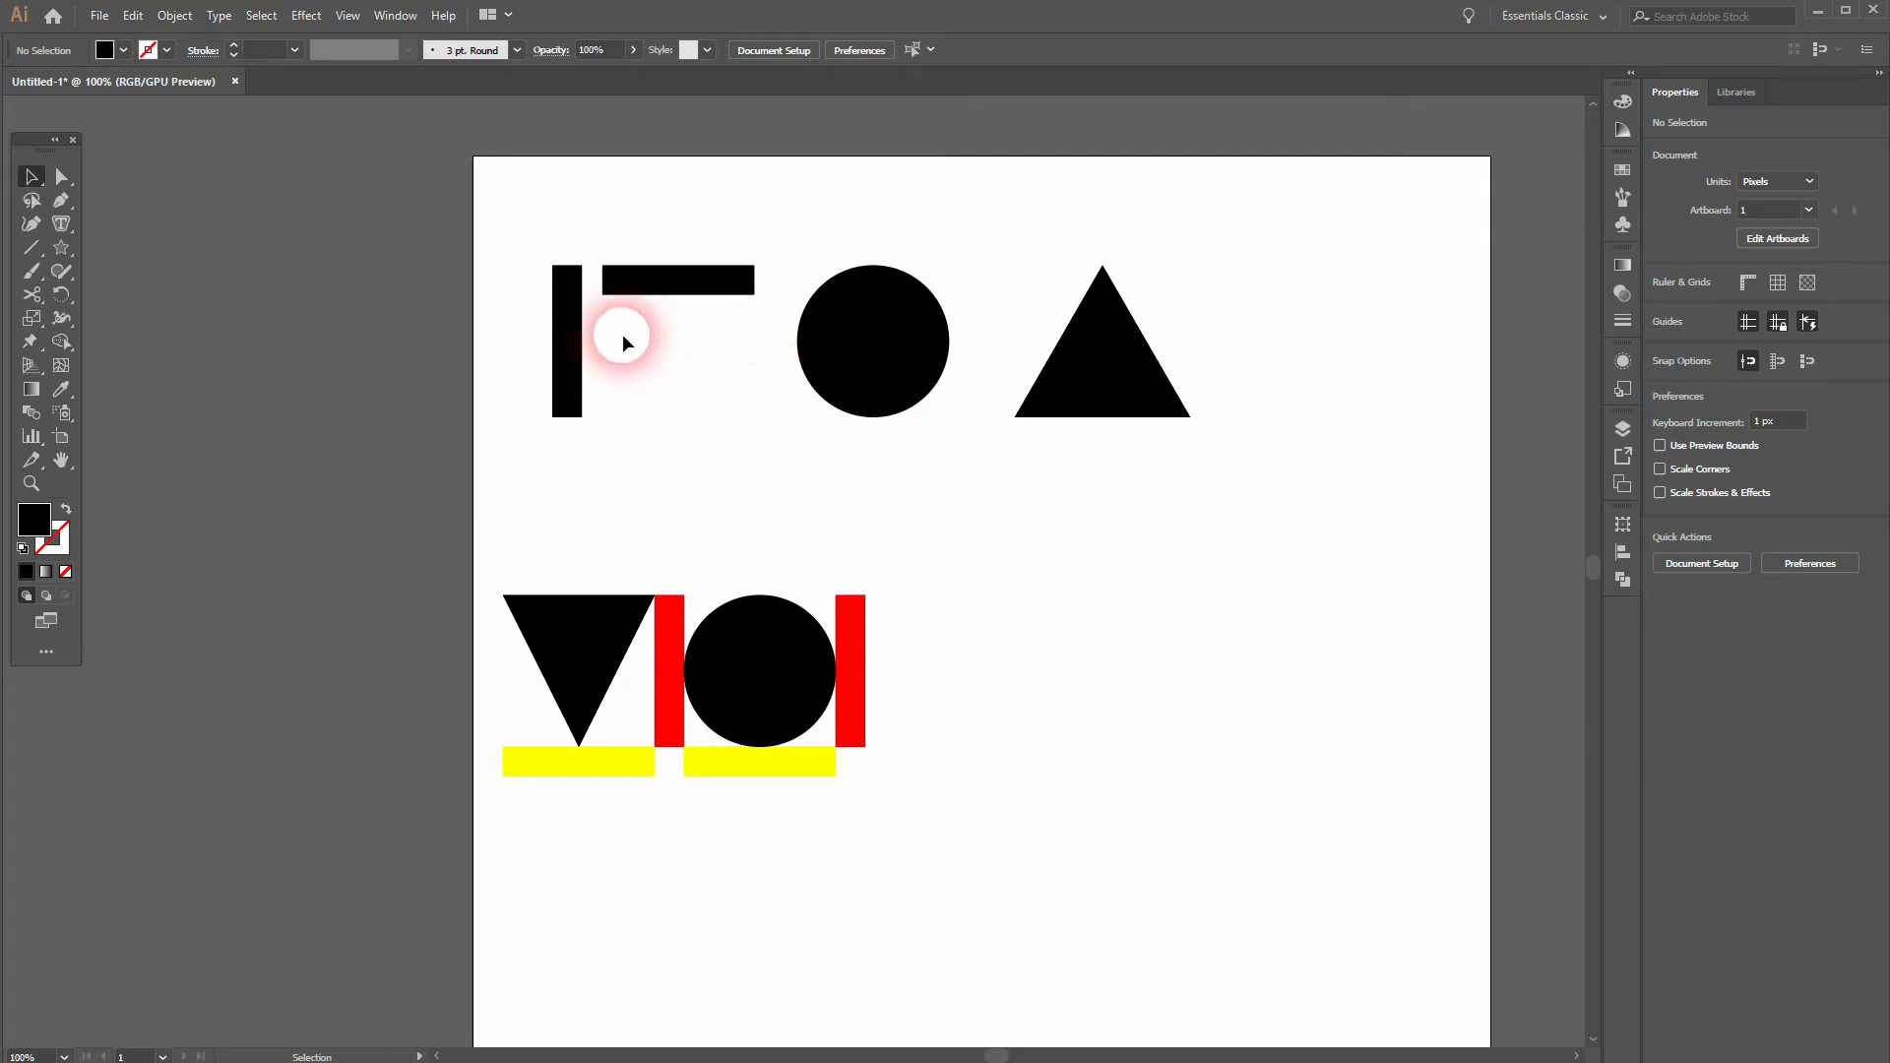
Step: Copy the black vertical bar flush against the second red spacer and add a yellow width bar beneath it
left_click_drag(571, 343, 891, 679)
left_click(925, 778)
left_click_drag(799, 764, 976, 770)
left_click(953, 831)
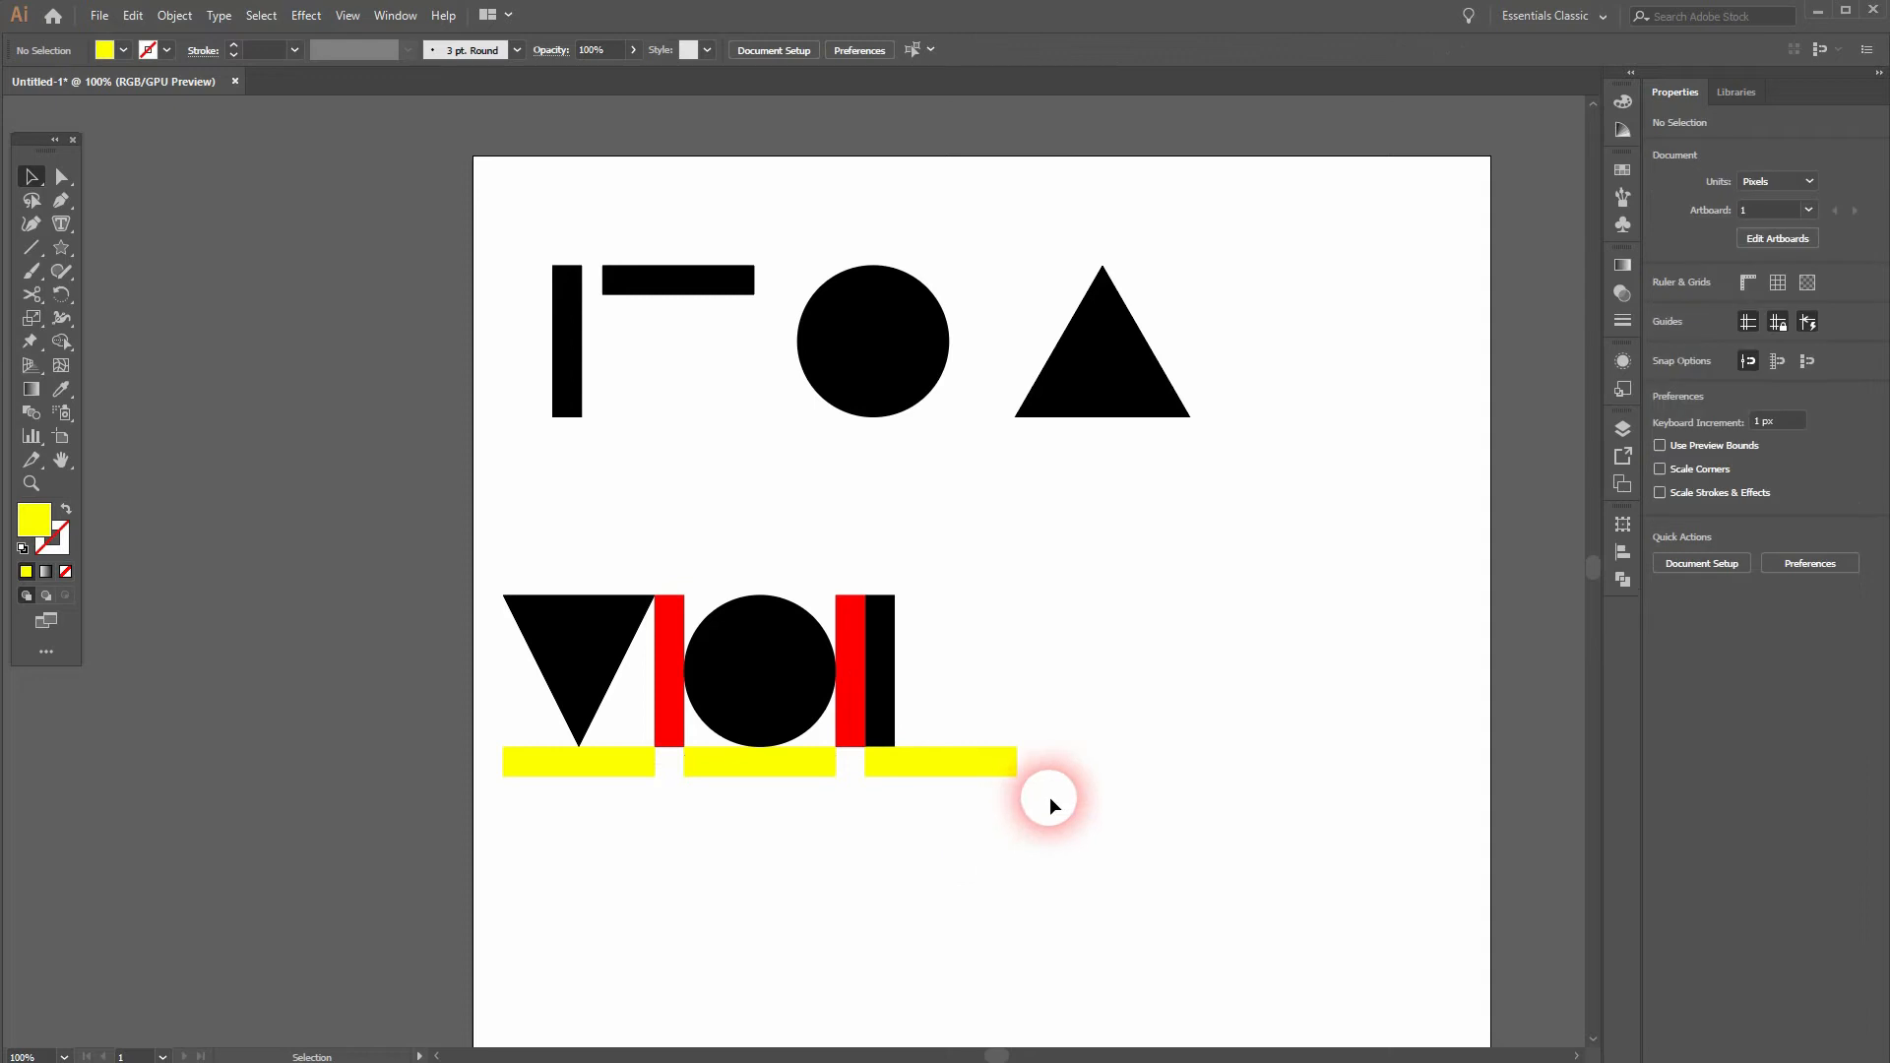
Step: Complete the U with a second vertical bar at the yellow bar's far end and a 90° rotated copy along the base
left_click_drag(883, 697, 1151, 711)
left_click_drag(1160, 596, 921, 737)
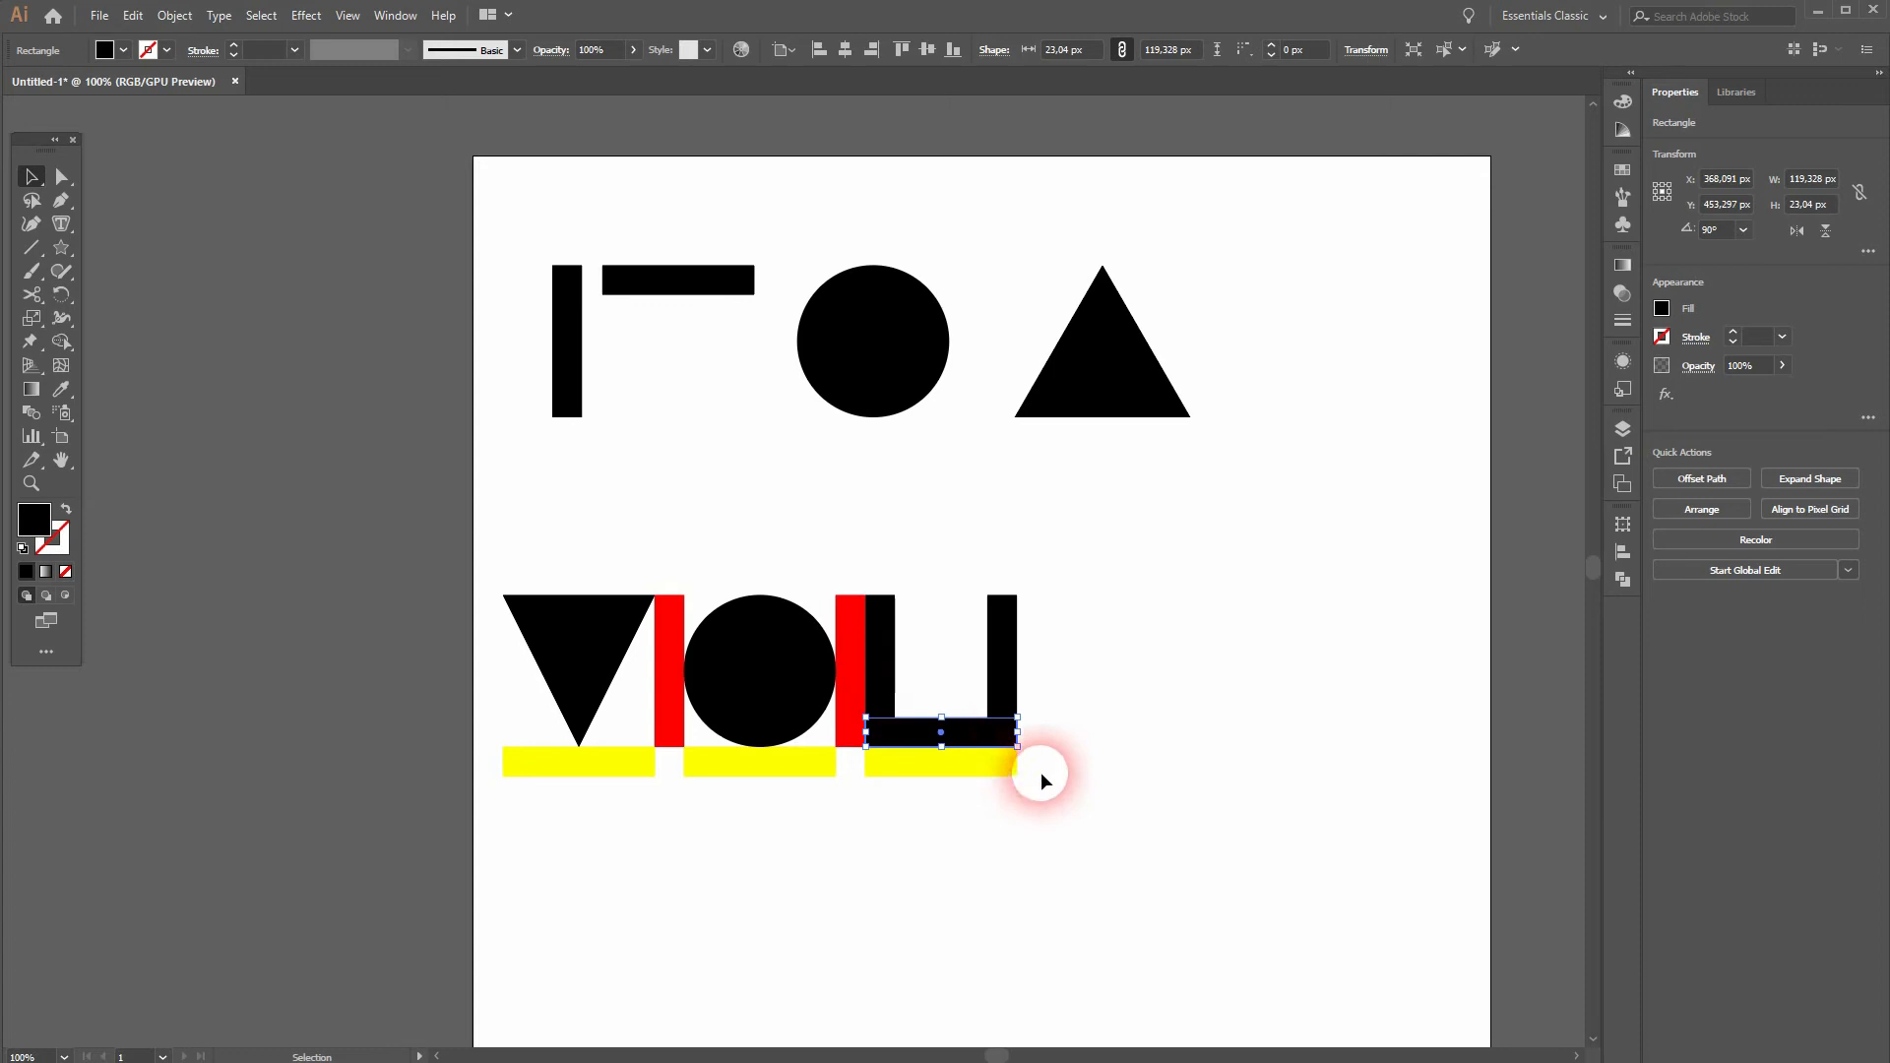
left_click(1130, 807)
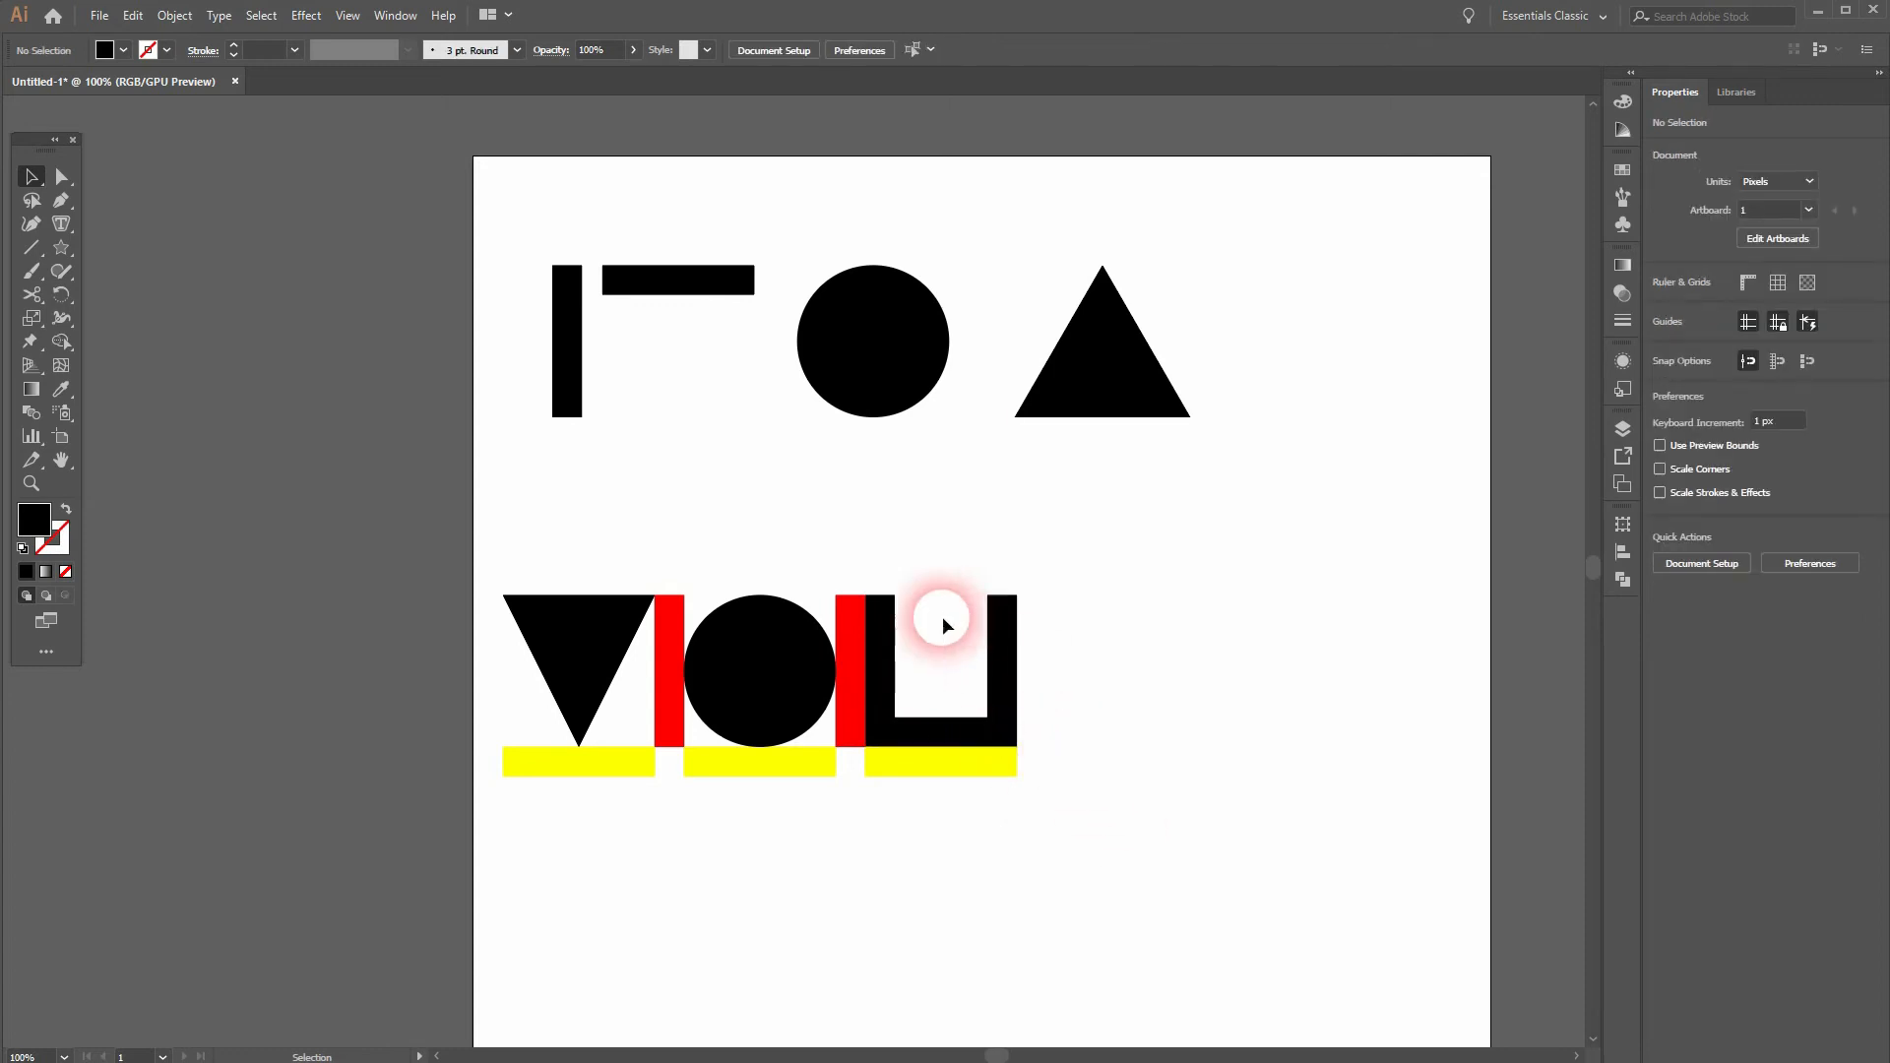
Step: Copy a red spacer to the far side of the U and a yellow width bar beneath the fourth letter's space
left_click(853, 730)
left_click_drag(854, 730, 1031, 729)
left_click_drag(915, 785, 1096, 772)
left_click(1132, 852)
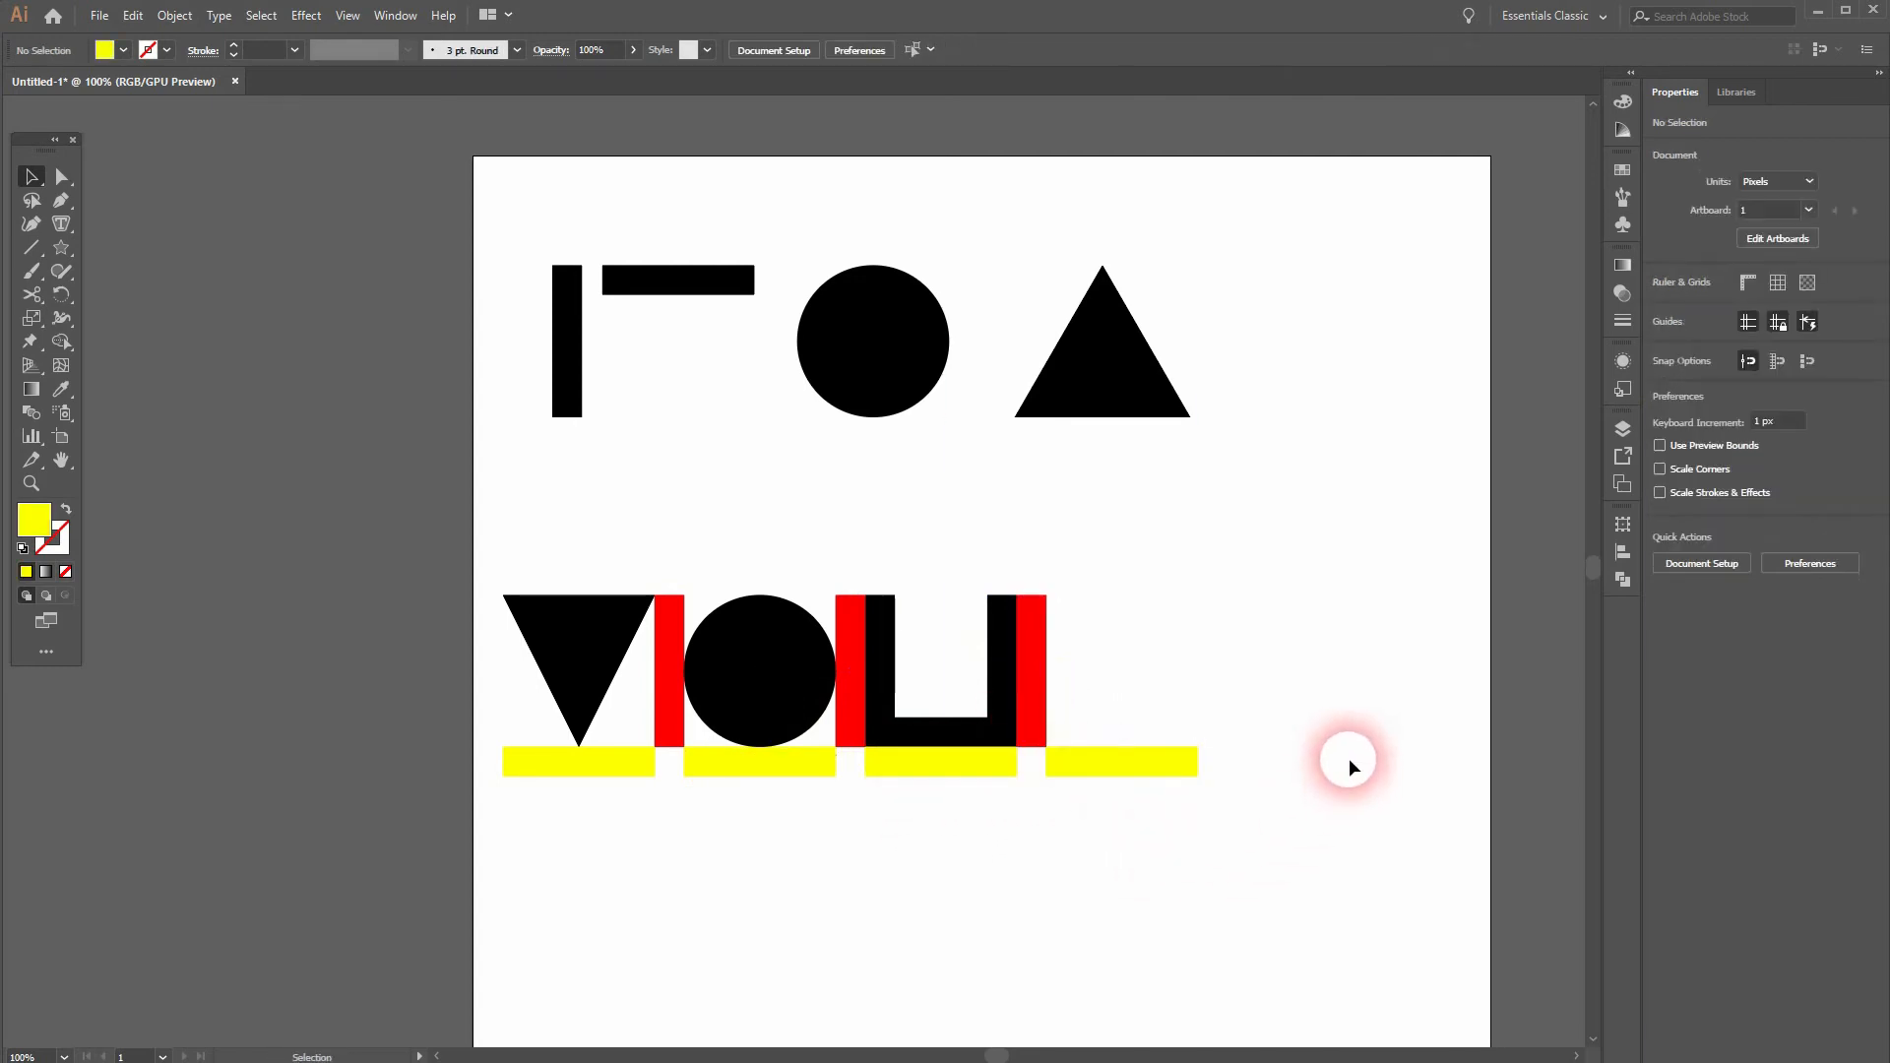
Step: Build a T after the third red spacer from a copied horizontal bar on top and a vertical bar centred under it
scroll(1351, 760, "right", 5)
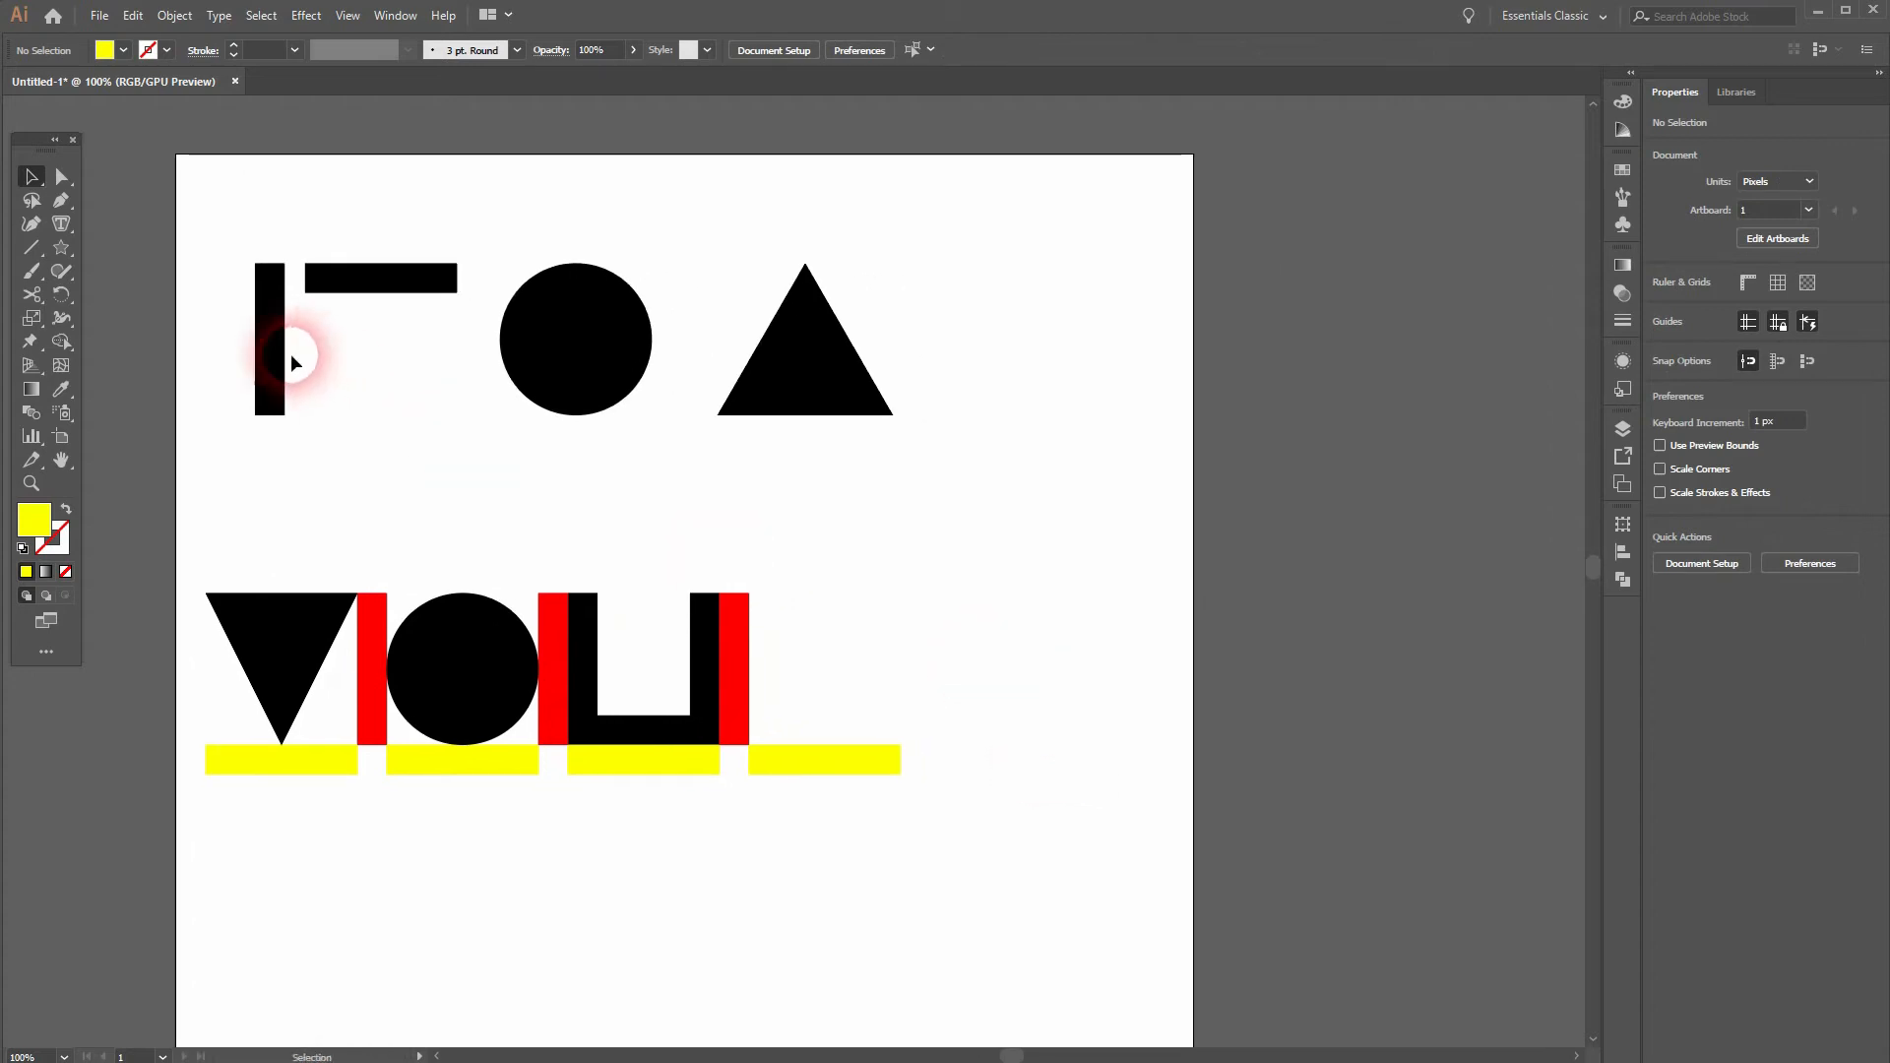
left_click_drag(635, 734, 825, 620)
left_click(1049, 794)
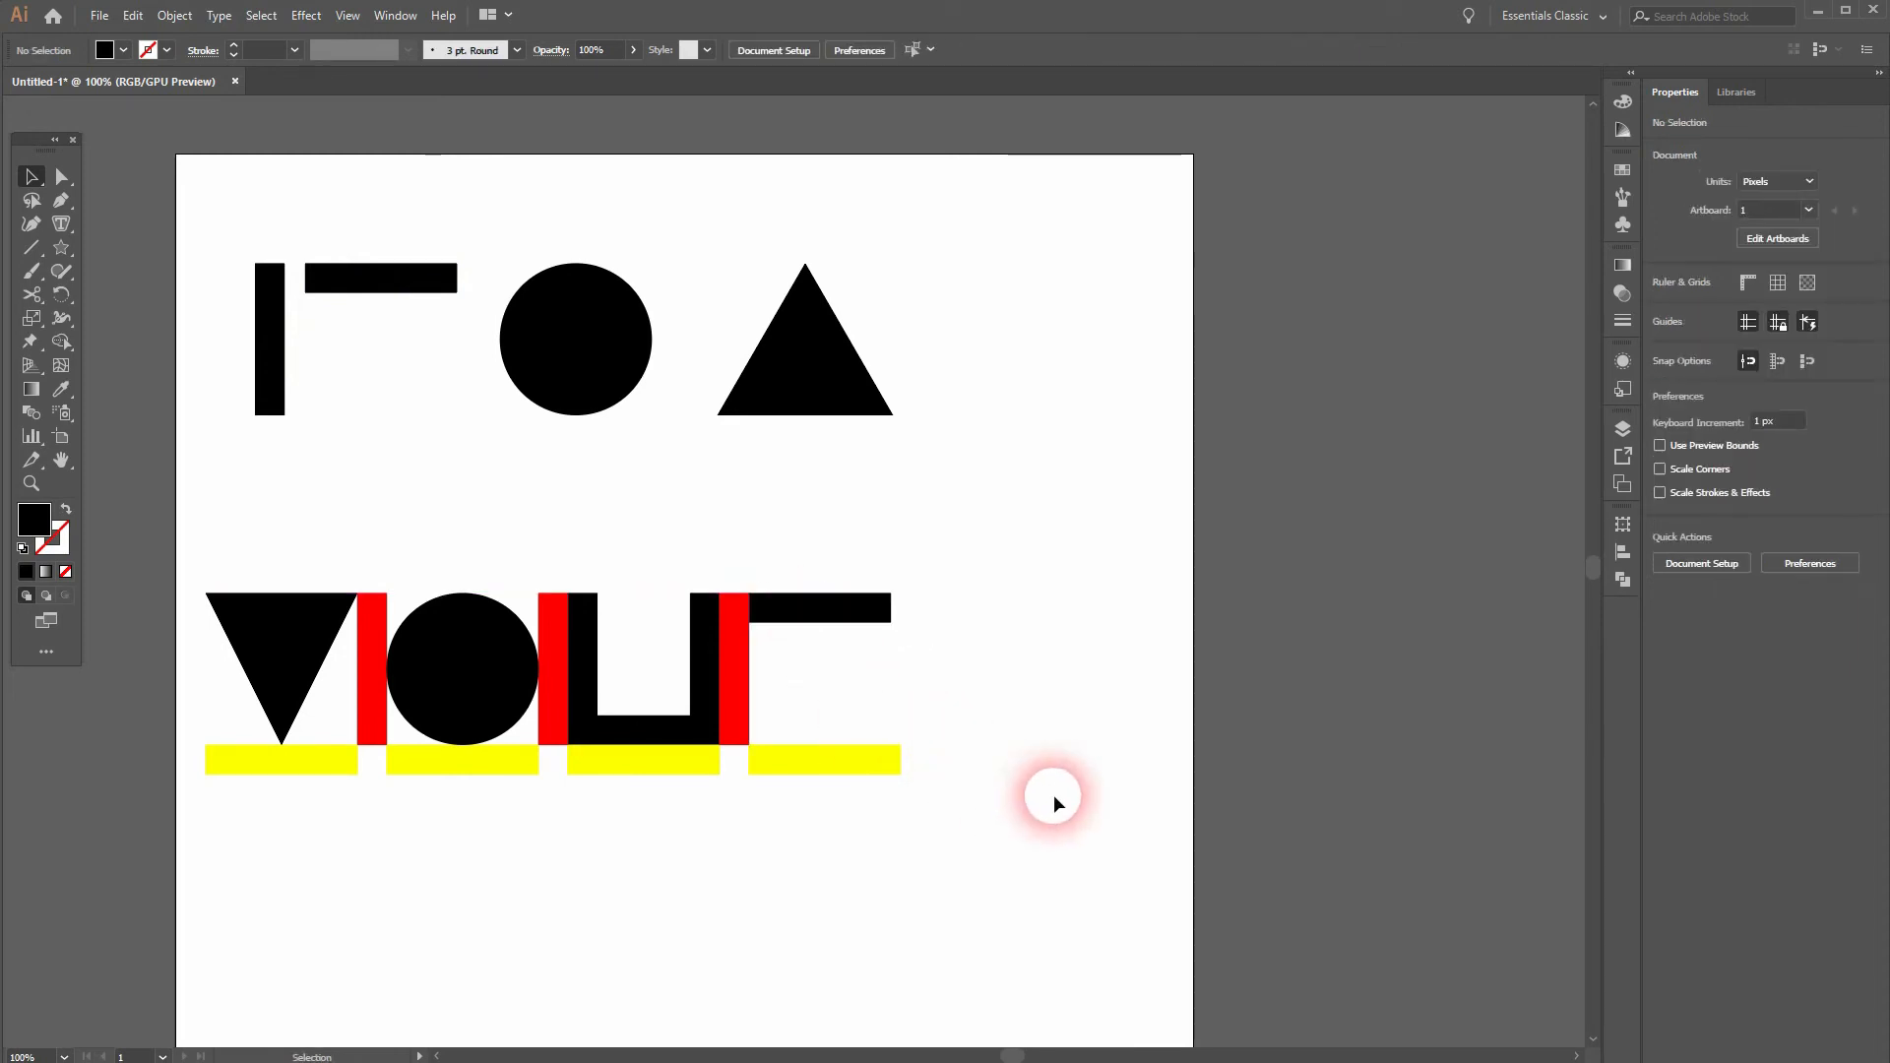
left_click_drag(699, 684, 823, 684)
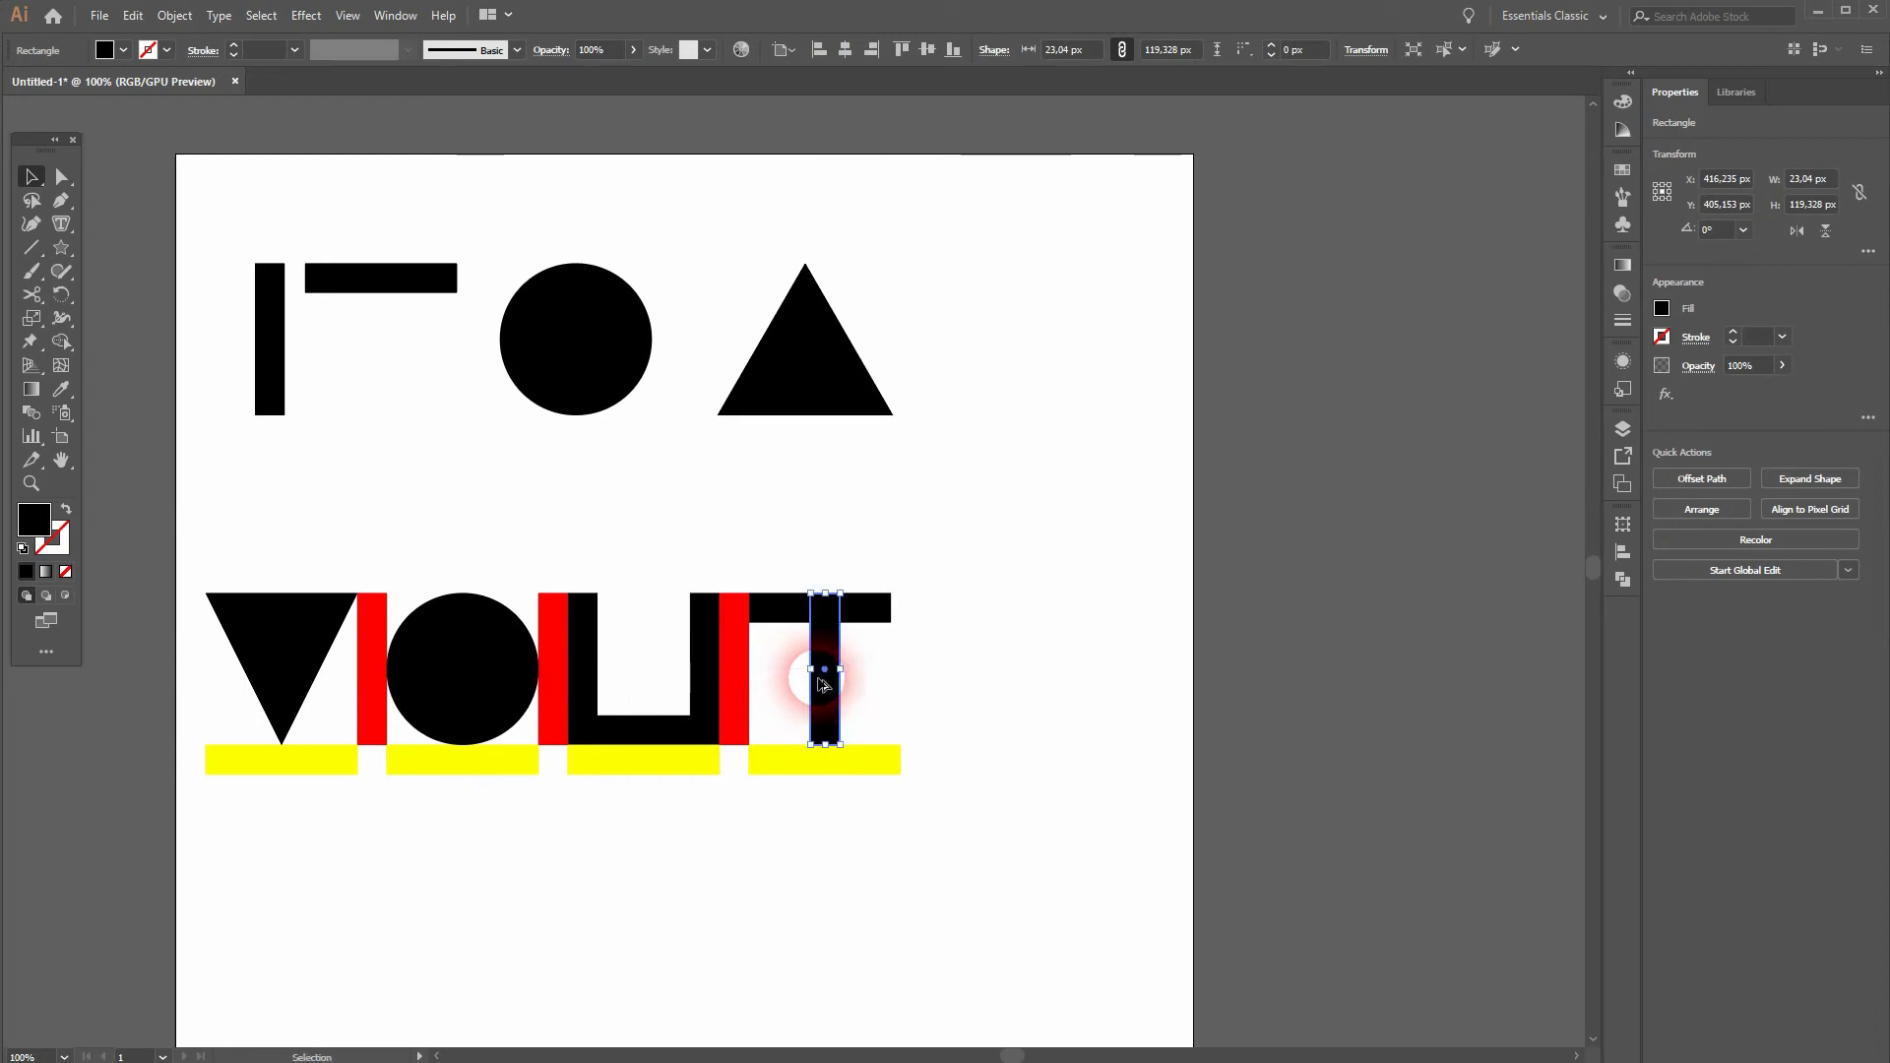
left_click(899, 840)
Step: Copy a red spacer flush against the T's far side and a yellow width bar for the fifth letter
left_click_drag(738, 701, 1024, 764)
left_click(853, 765)
left_click(929, 841)
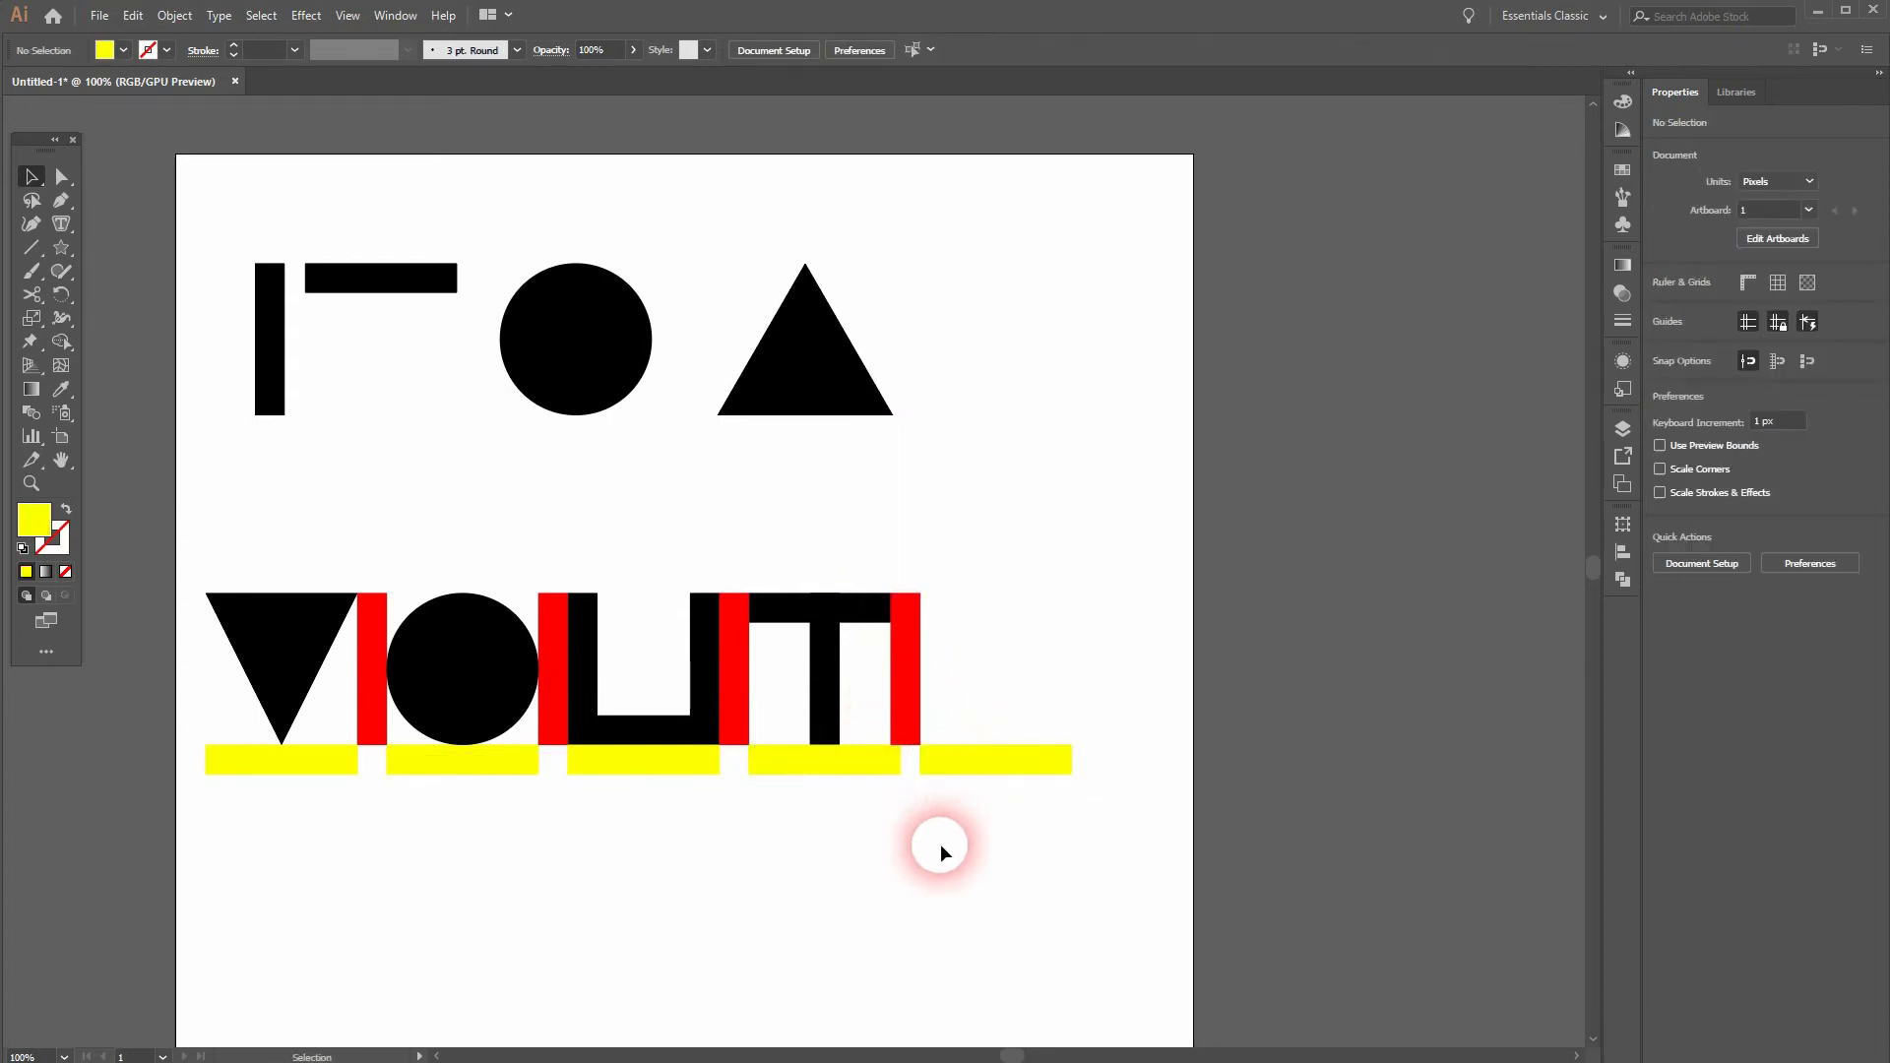
Step: Copy the three bars of the U together into the fifth letter position above the last yellow bar
left_click(589, 615)
left_click(705, 650, "shift")
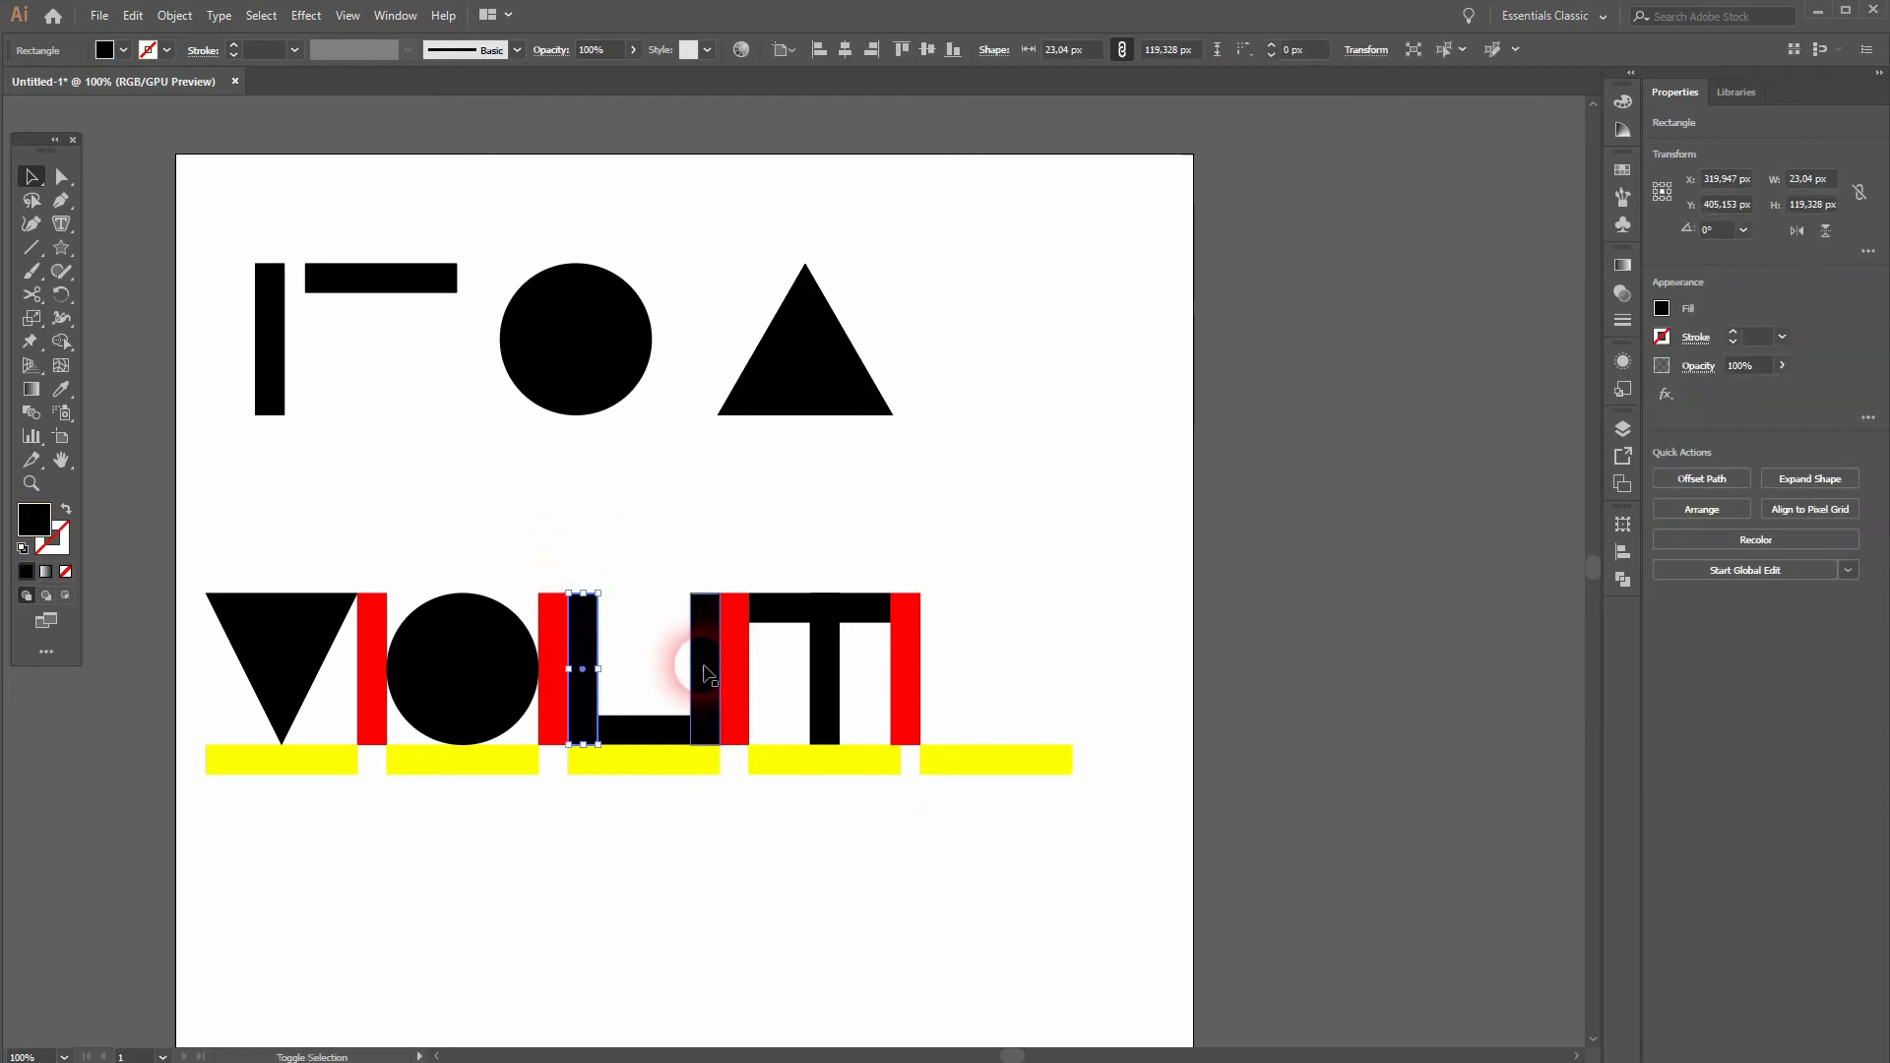
left_click(659, 738, "shift")
left_click_drag(707, 718, 1056, 712)
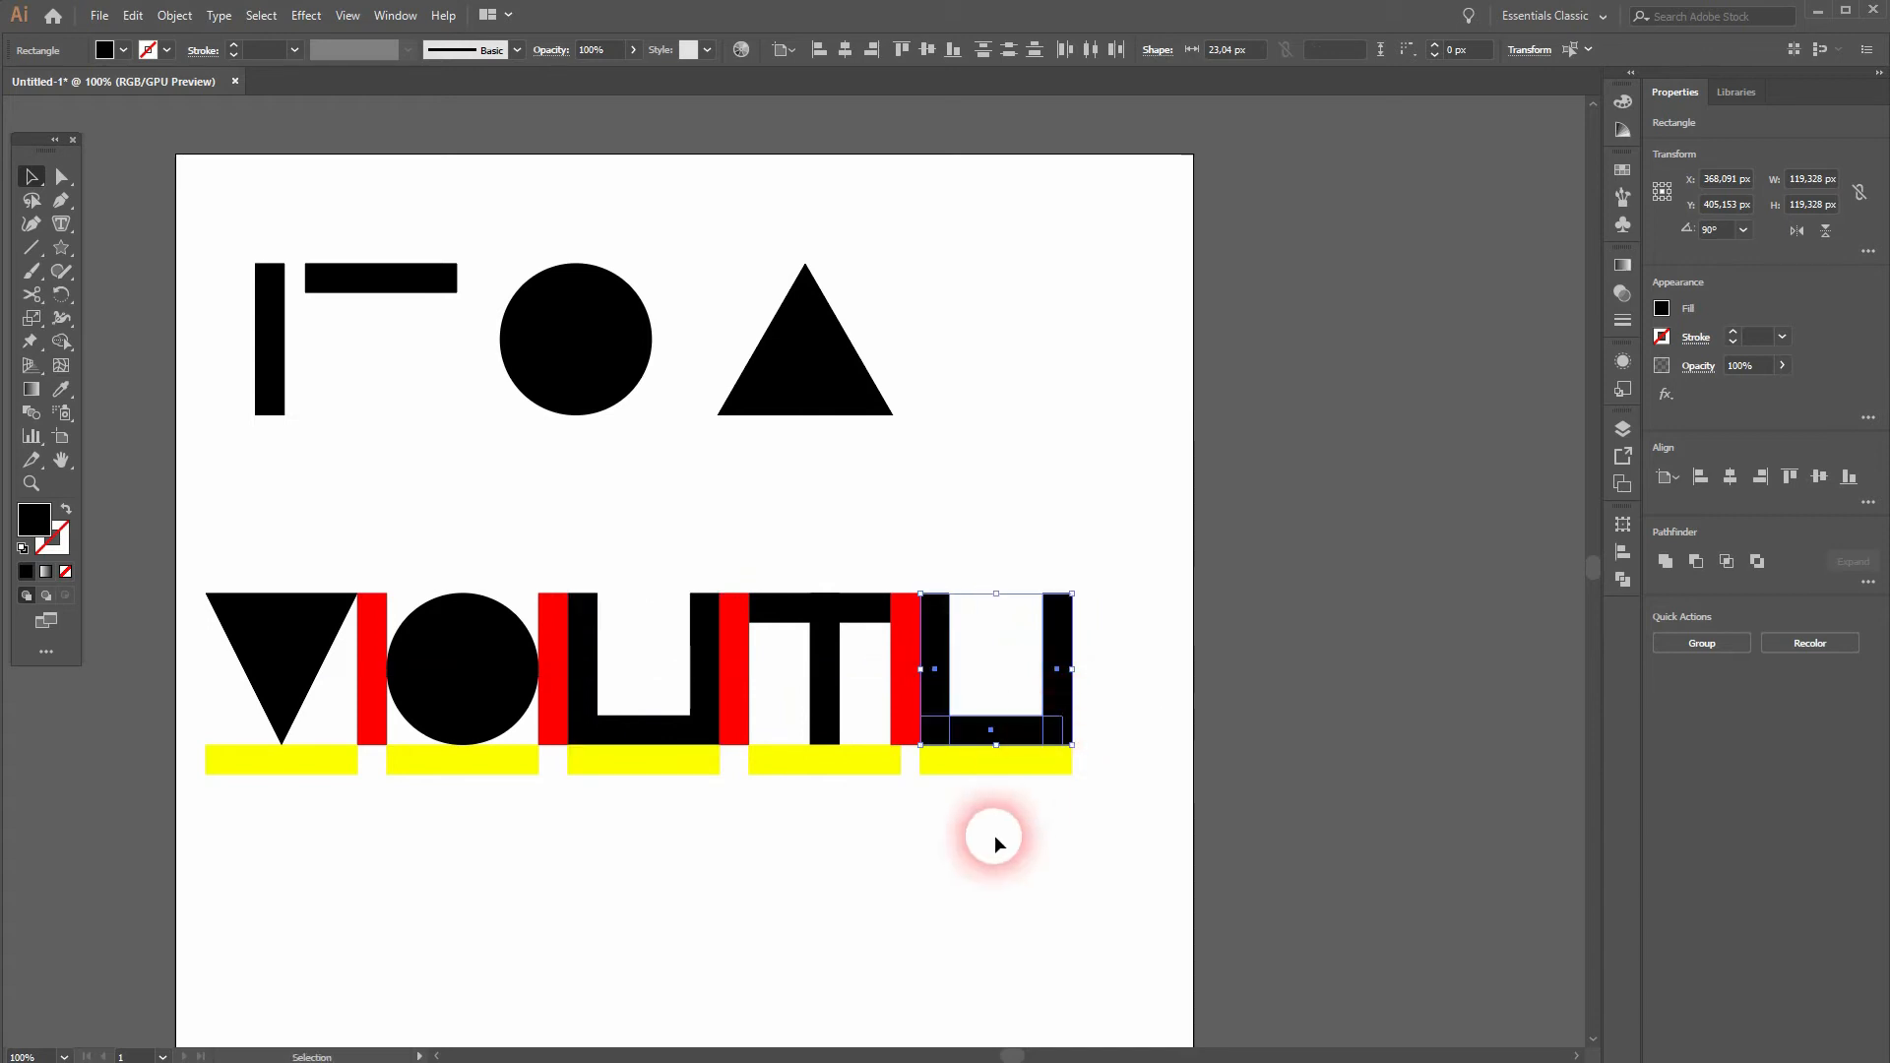
left_click(987, 843)
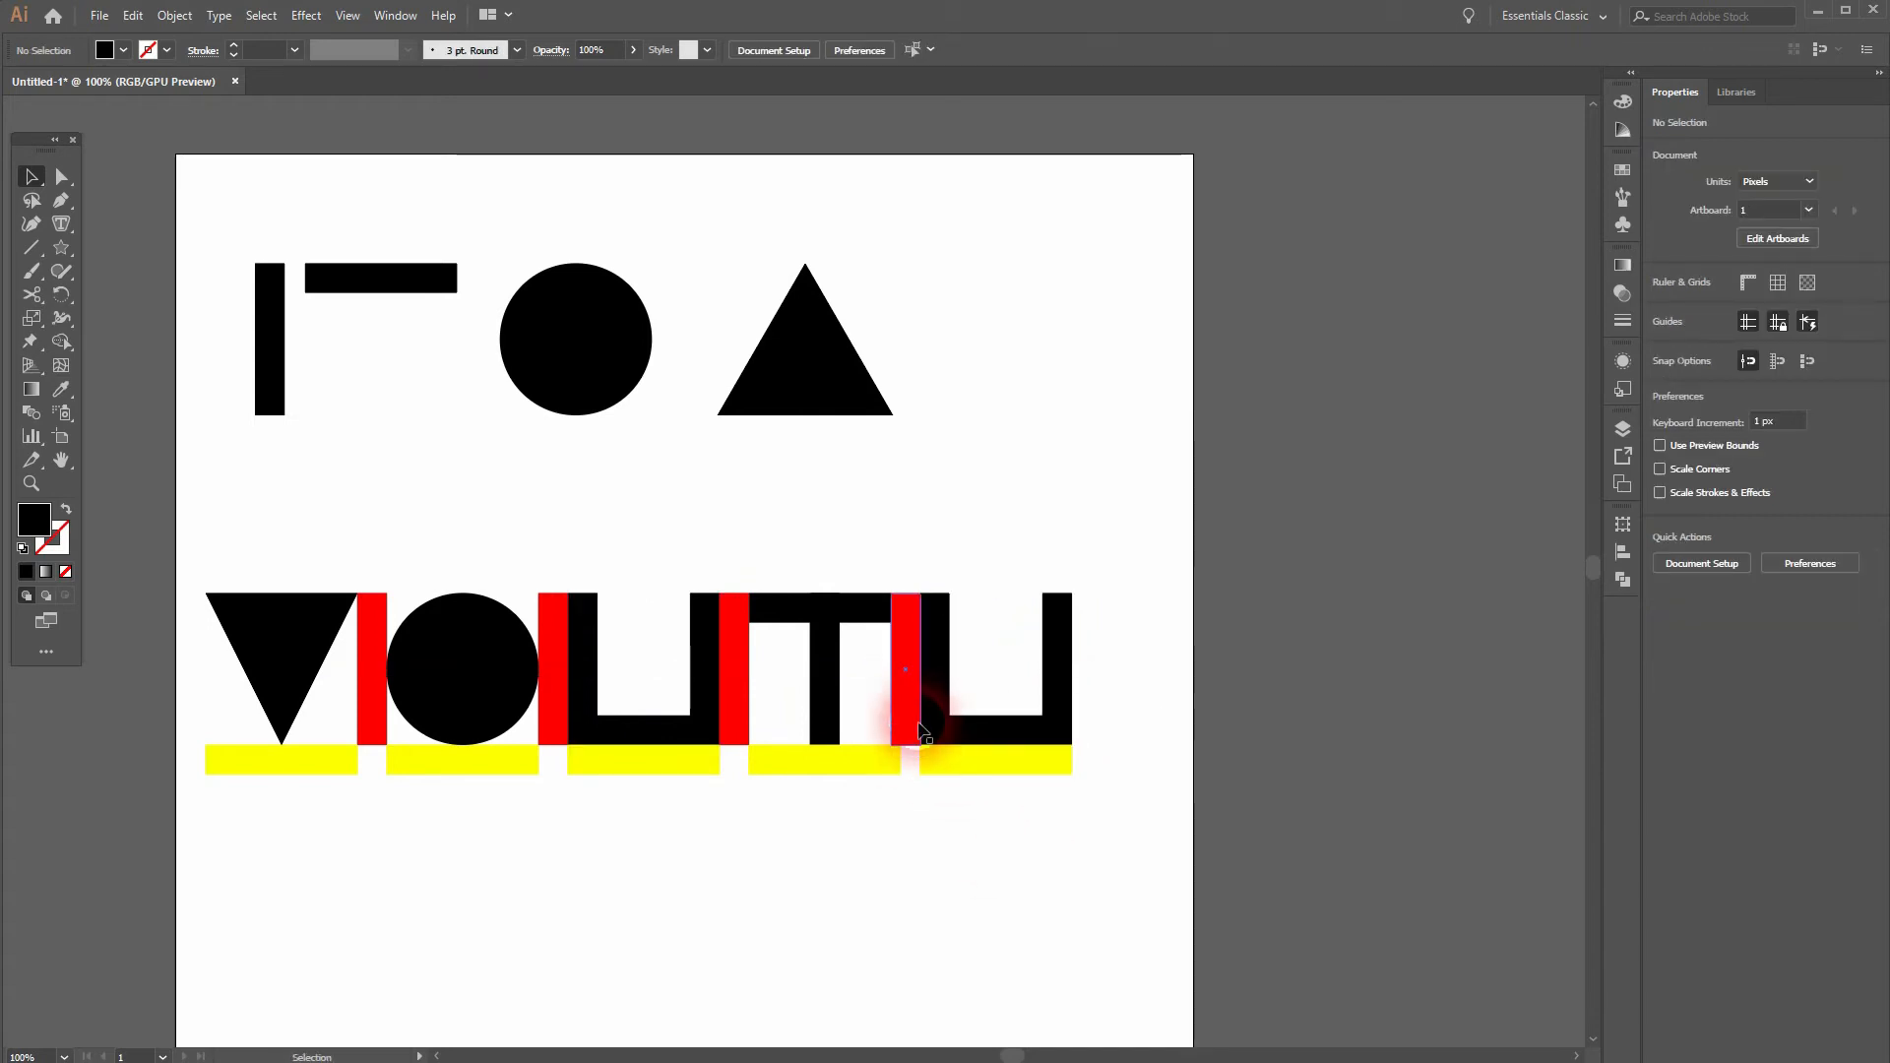
Step: Copy the red spacer from the T to the far side of the second U
mouse_move(904, 711)
left_mouse_down()
mouse_move(1120, 712)
mouse_move(977, 677)
mouse_move(915, 711)
left_mouse_up()
key("a")
left_click_drag(1044, 712, 1092, 715)
Step: Examine the joint between the second U's outer stem and the last red spacer up close in Outline view
scroll(1063, 722, "up", 3)
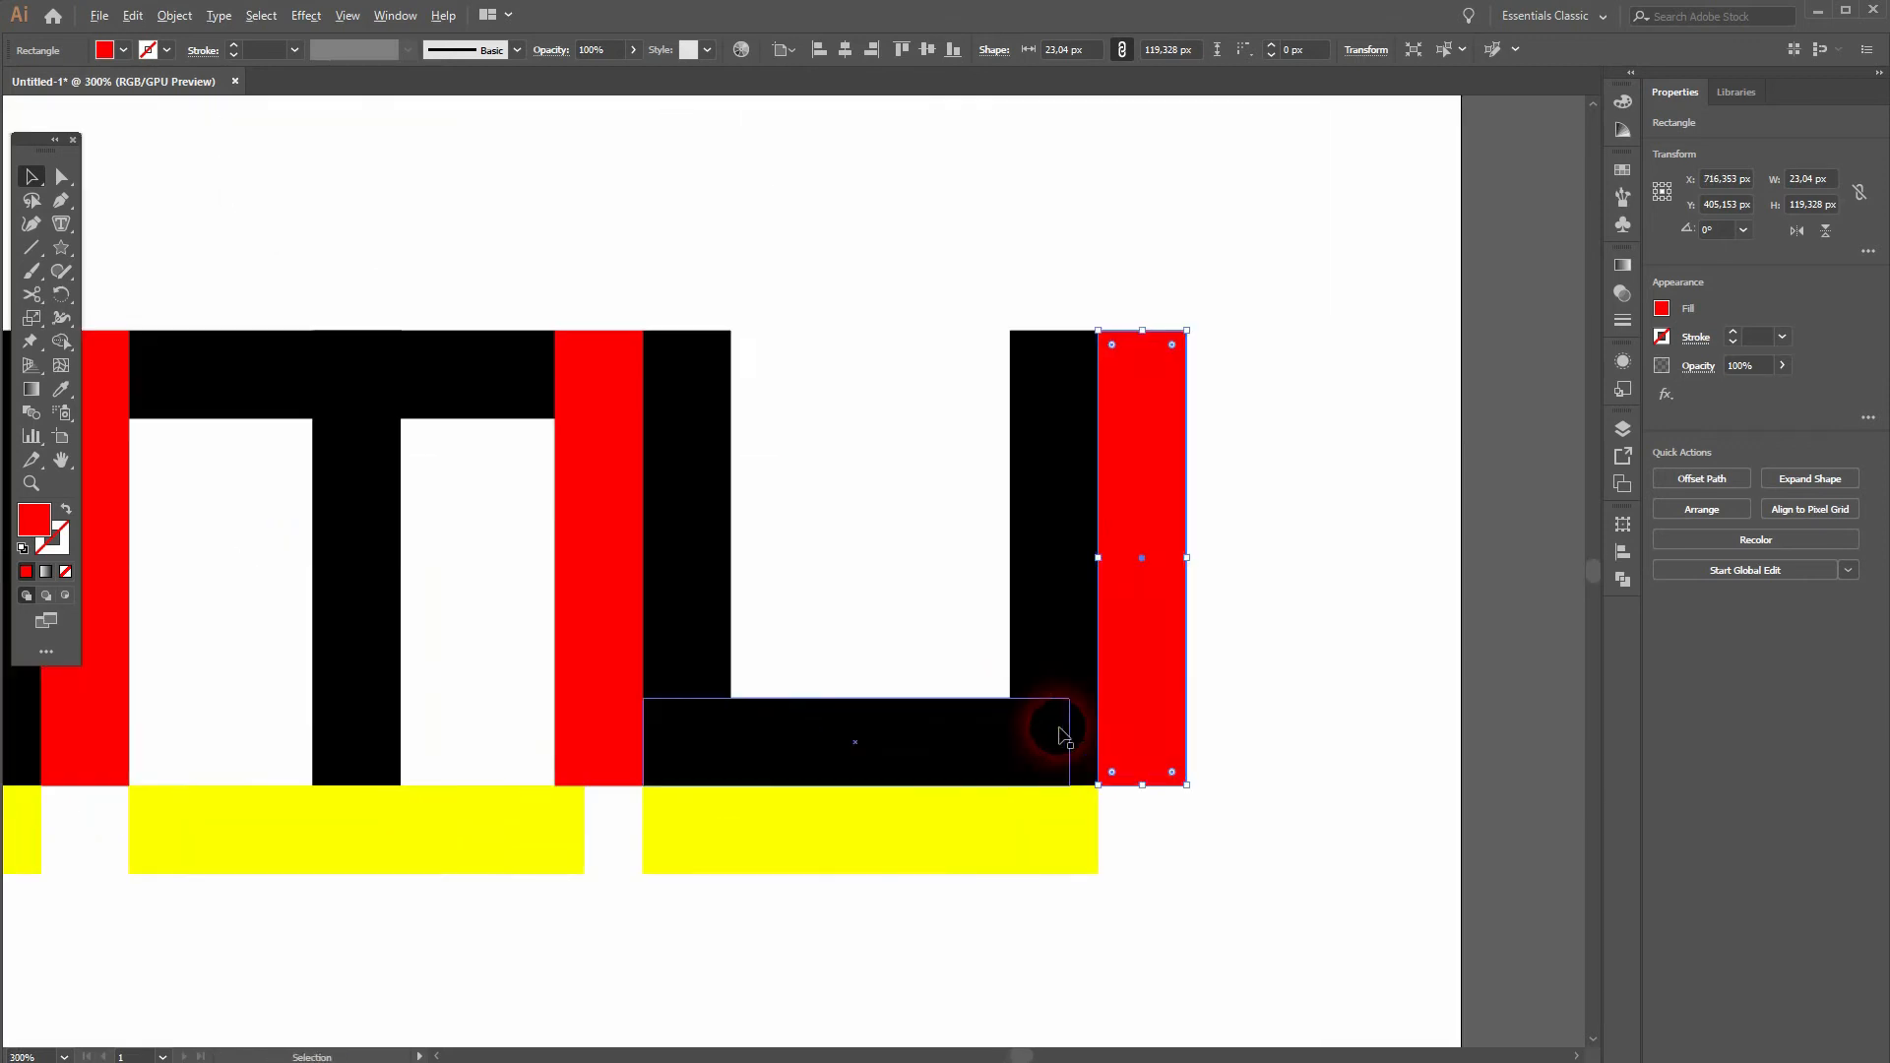
left_click(1234, 916)
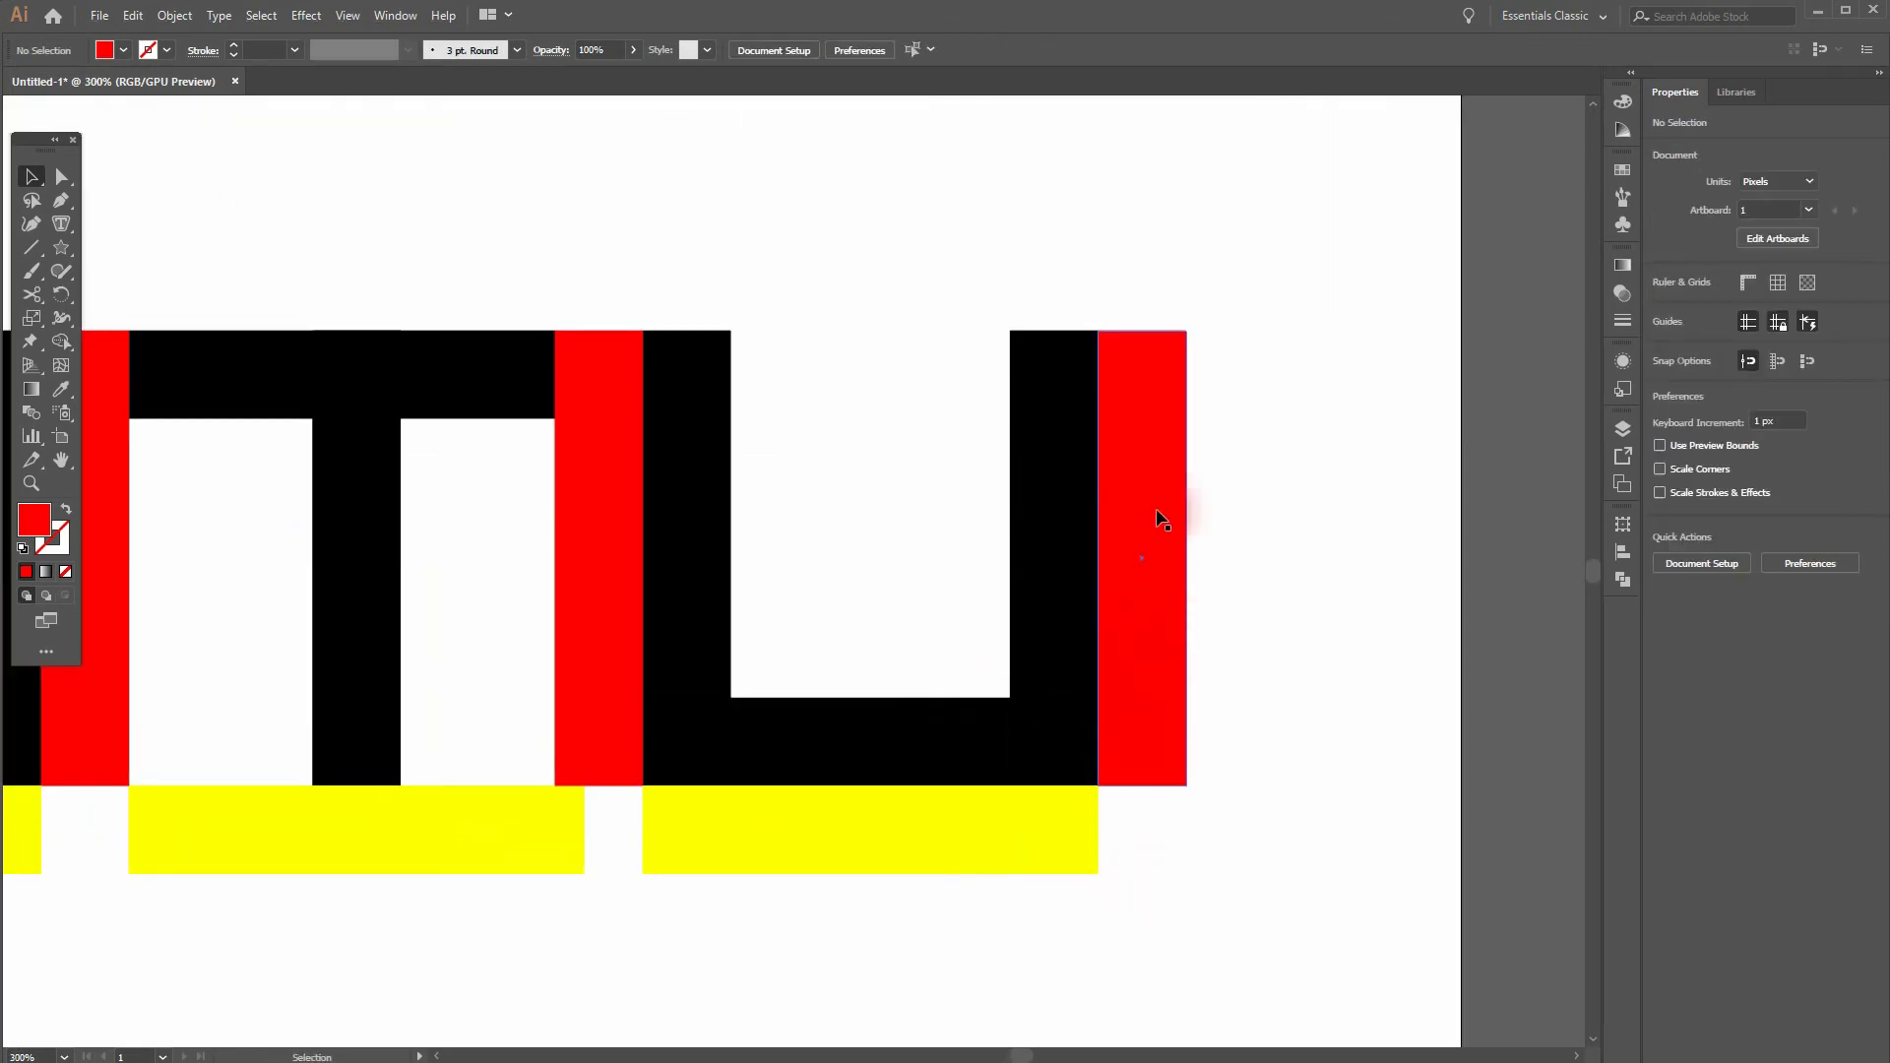
scroll(1118, 356, "up", 2)
key("ctrl+y")
scroll(1073, 305, "up", 5)
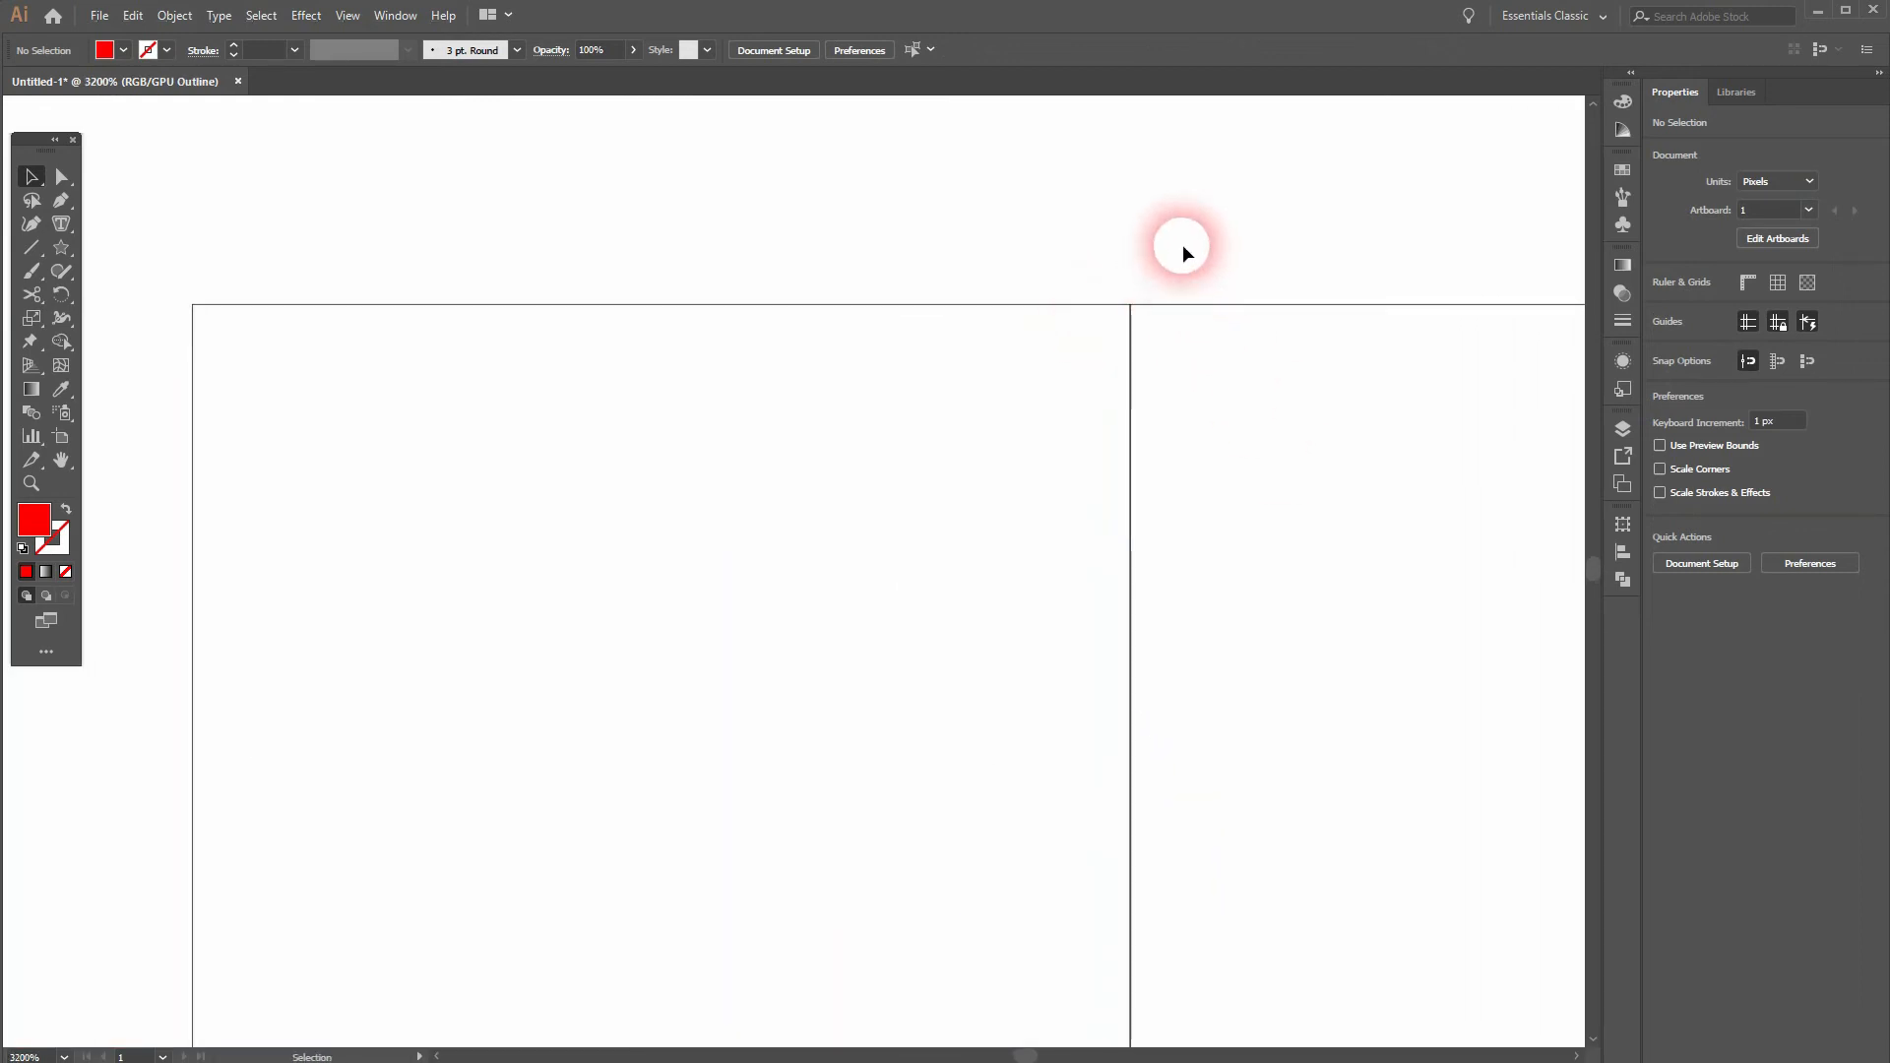
Step: Return from Outline view to the full-color preview and keep the last red spacer flush against the second U's outer stem
left_click(1203, 306)
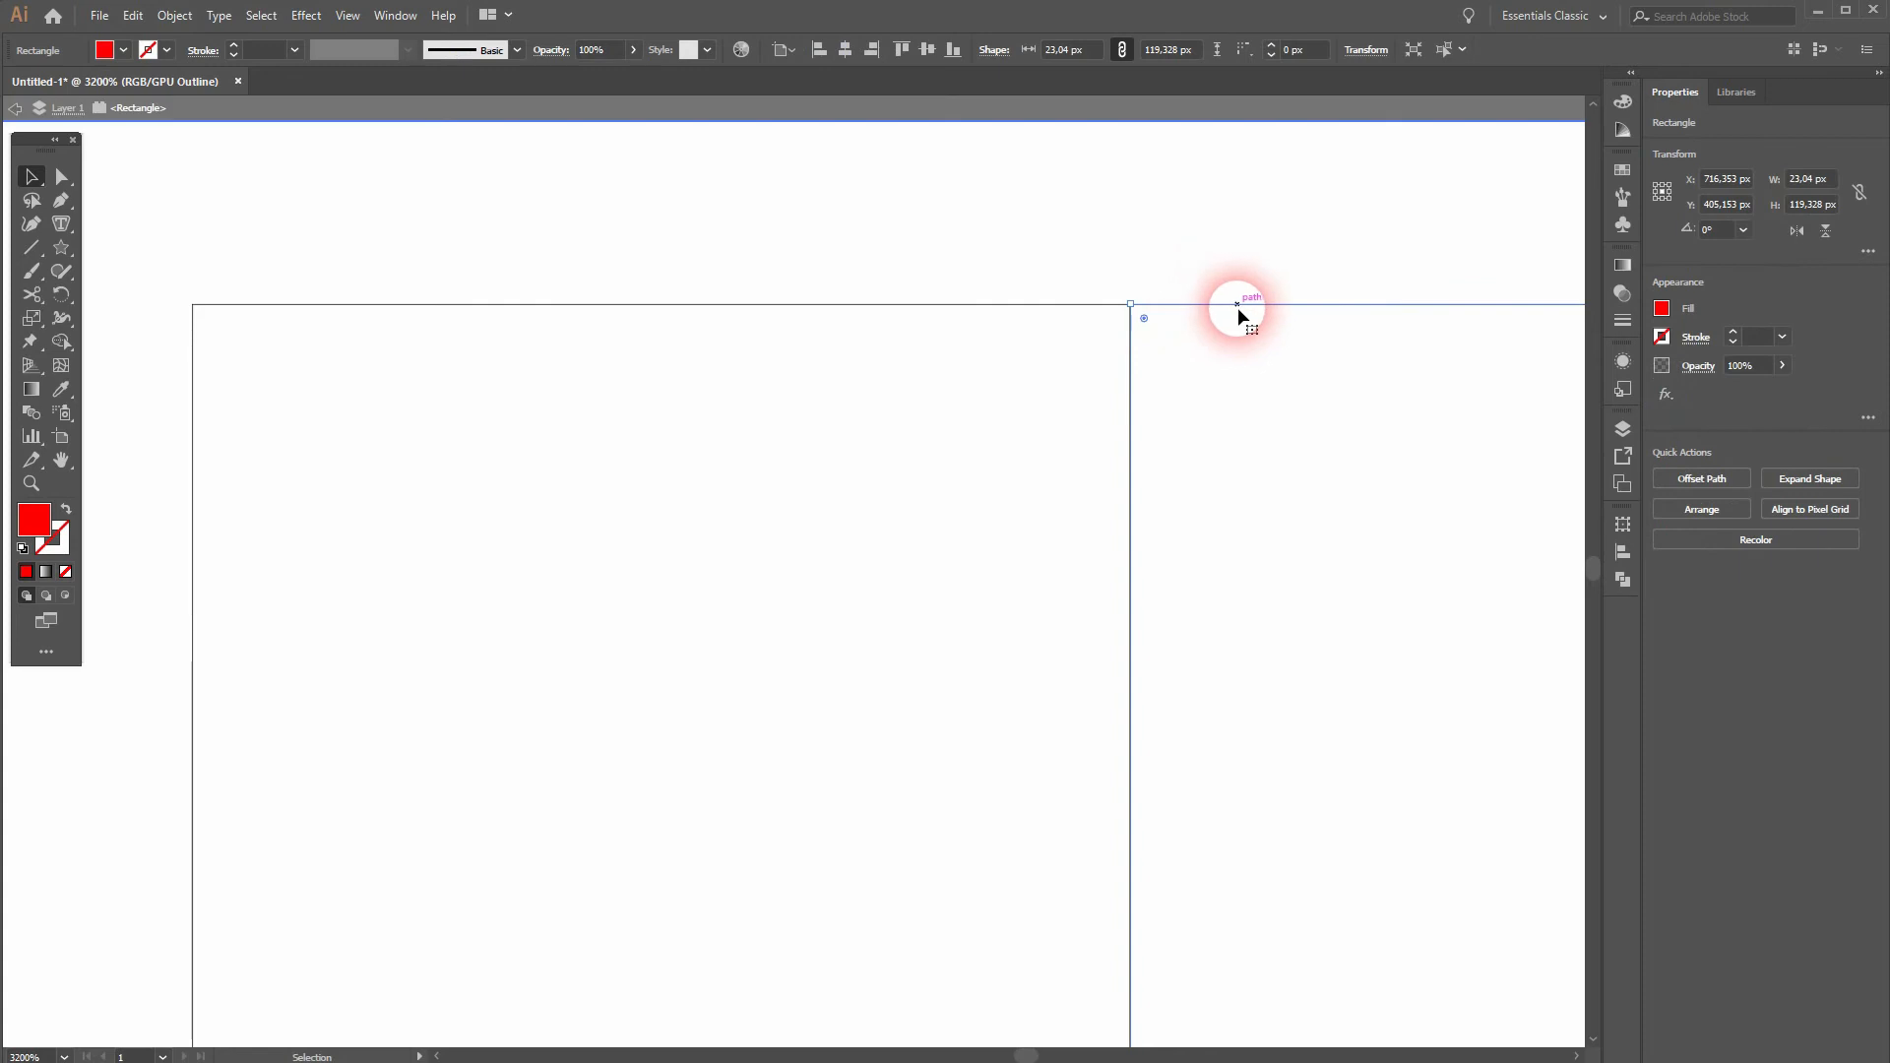
key("ctrl+0")
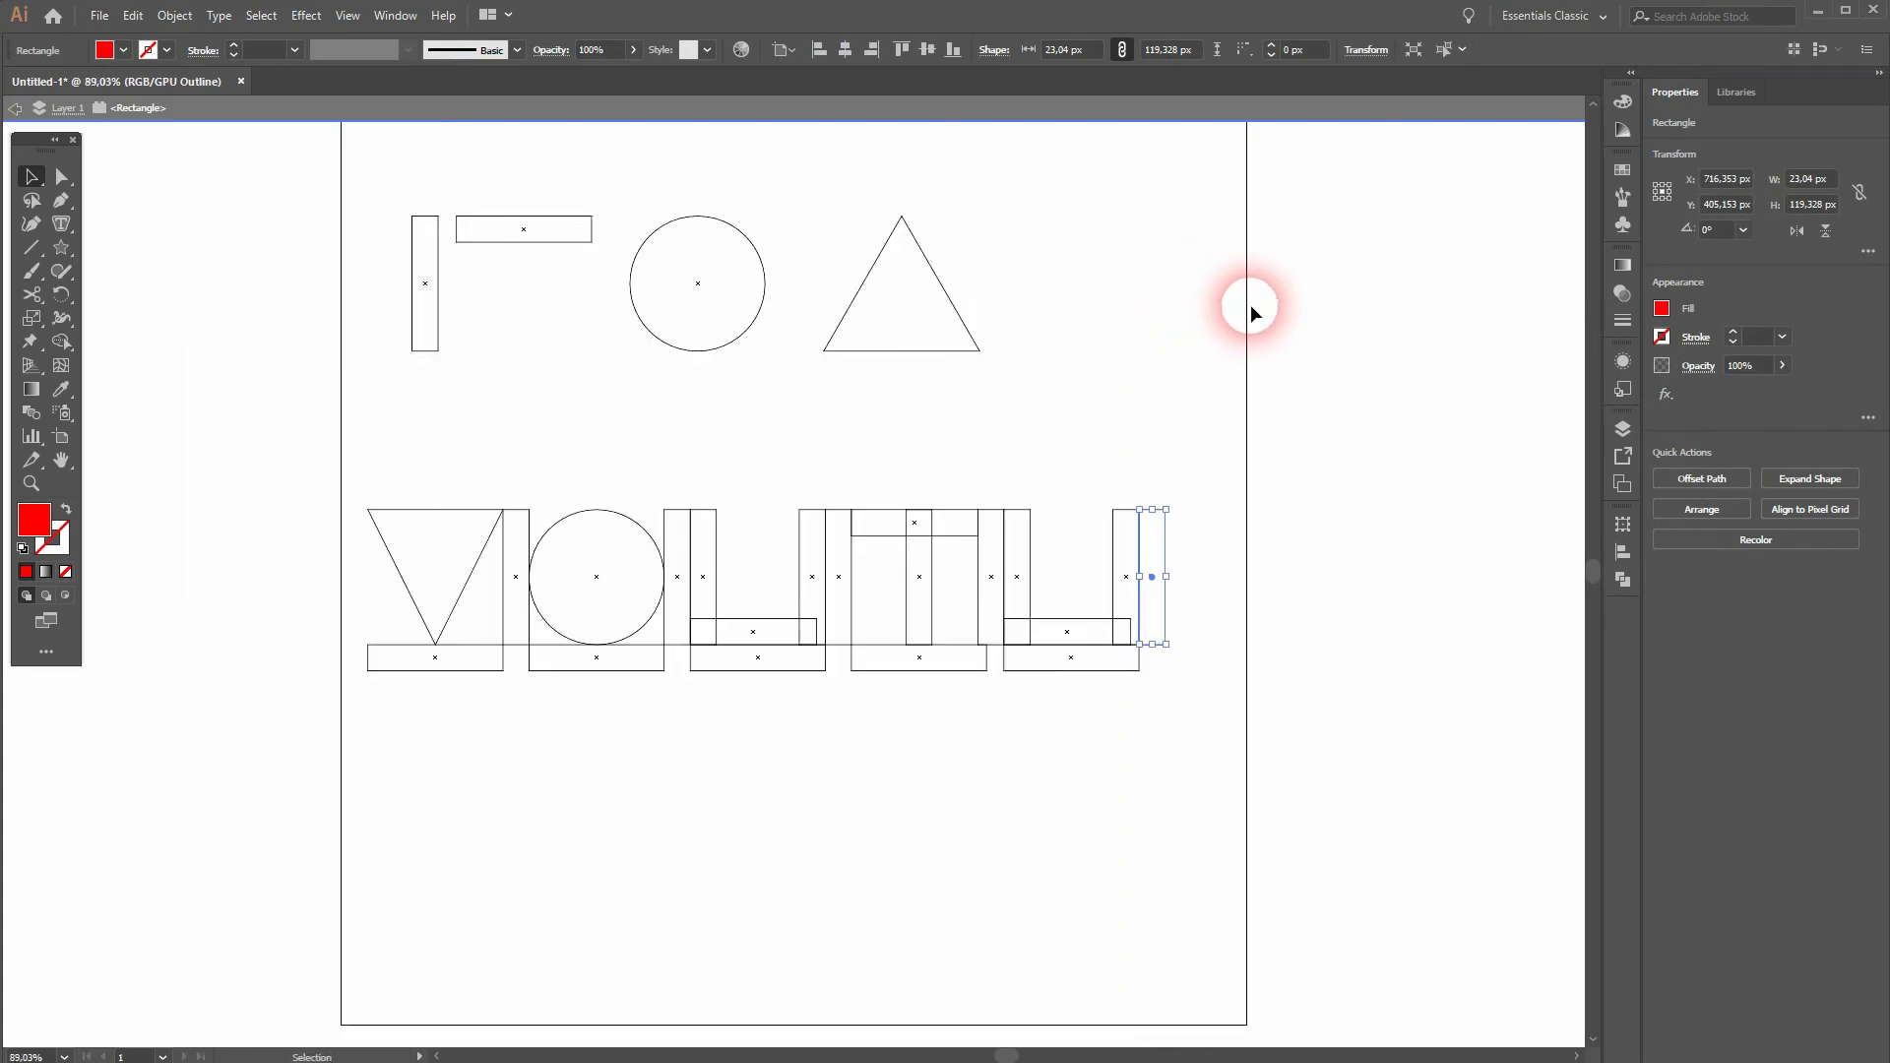
left_click(1188, 408)
key("ctrl+y")
scroll(1178, 530, "up", 3)
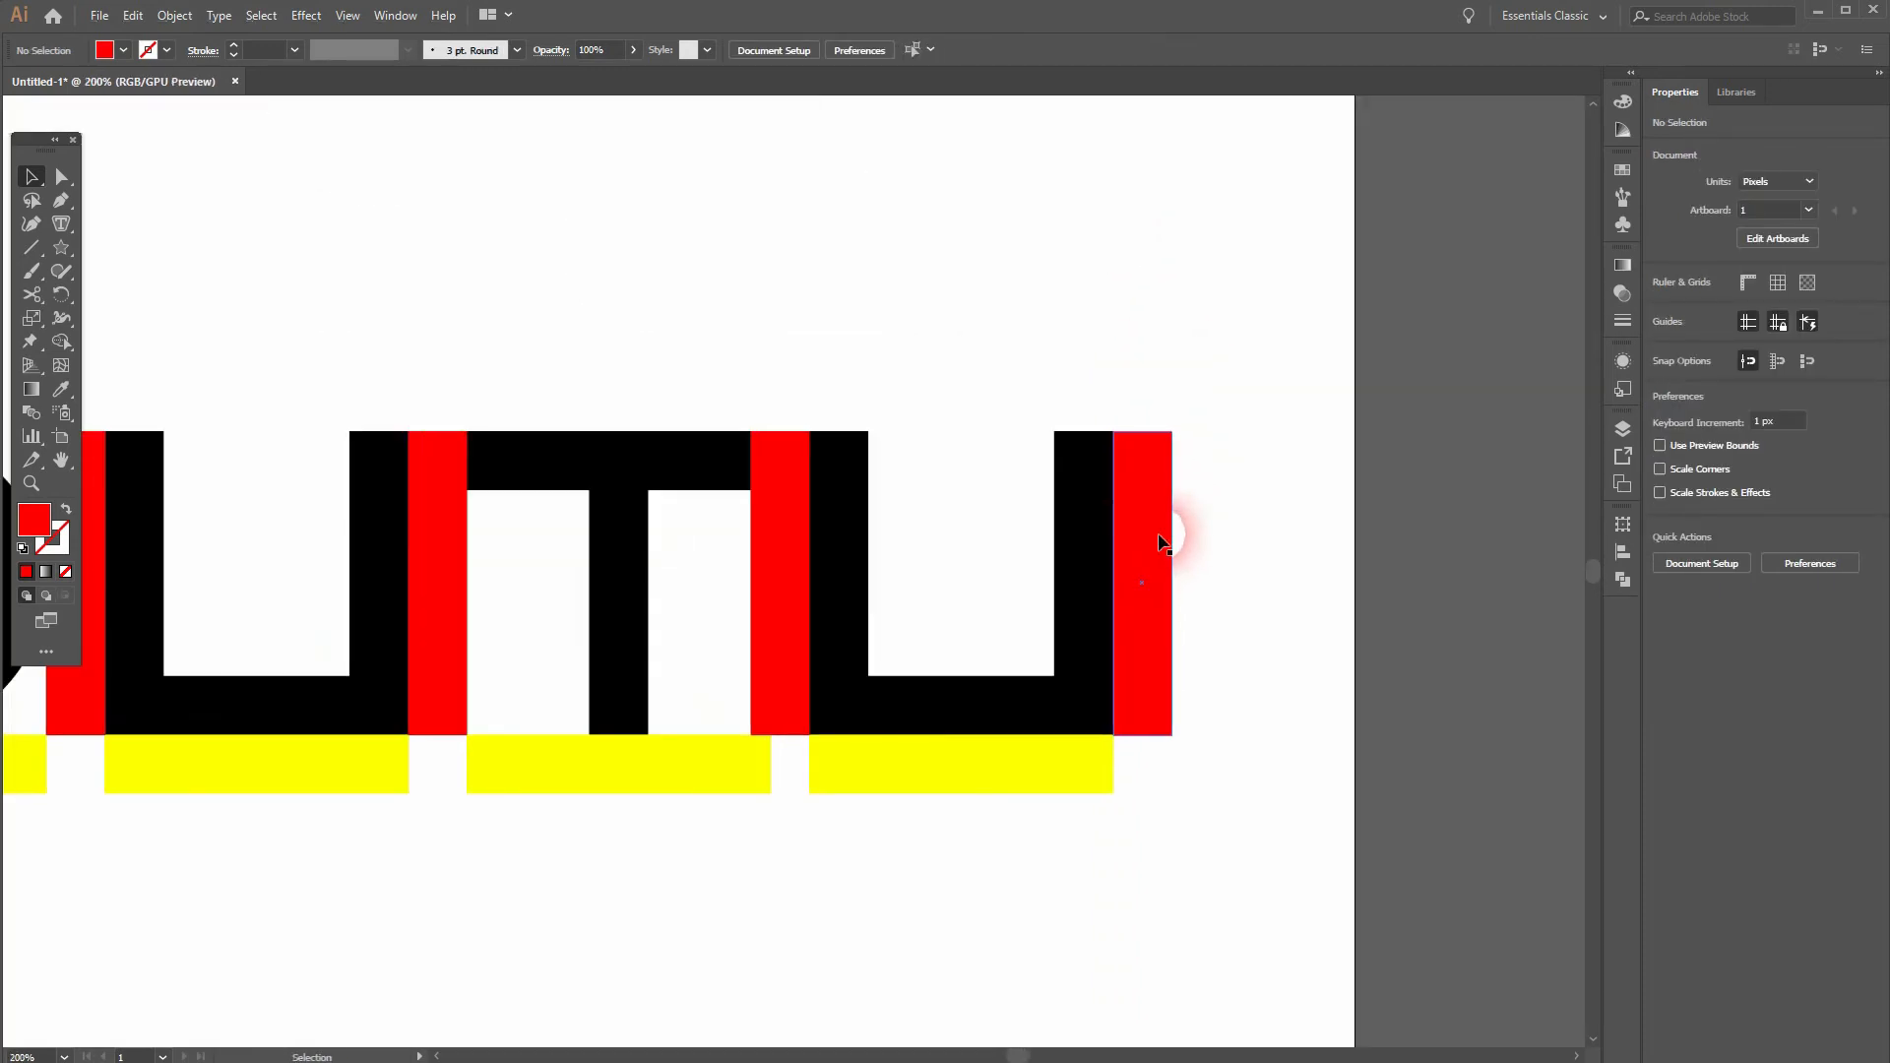
left_click(1175, 533)
left_click_drag(1148, 434, 1120, 440)
left_click(1256, 767)
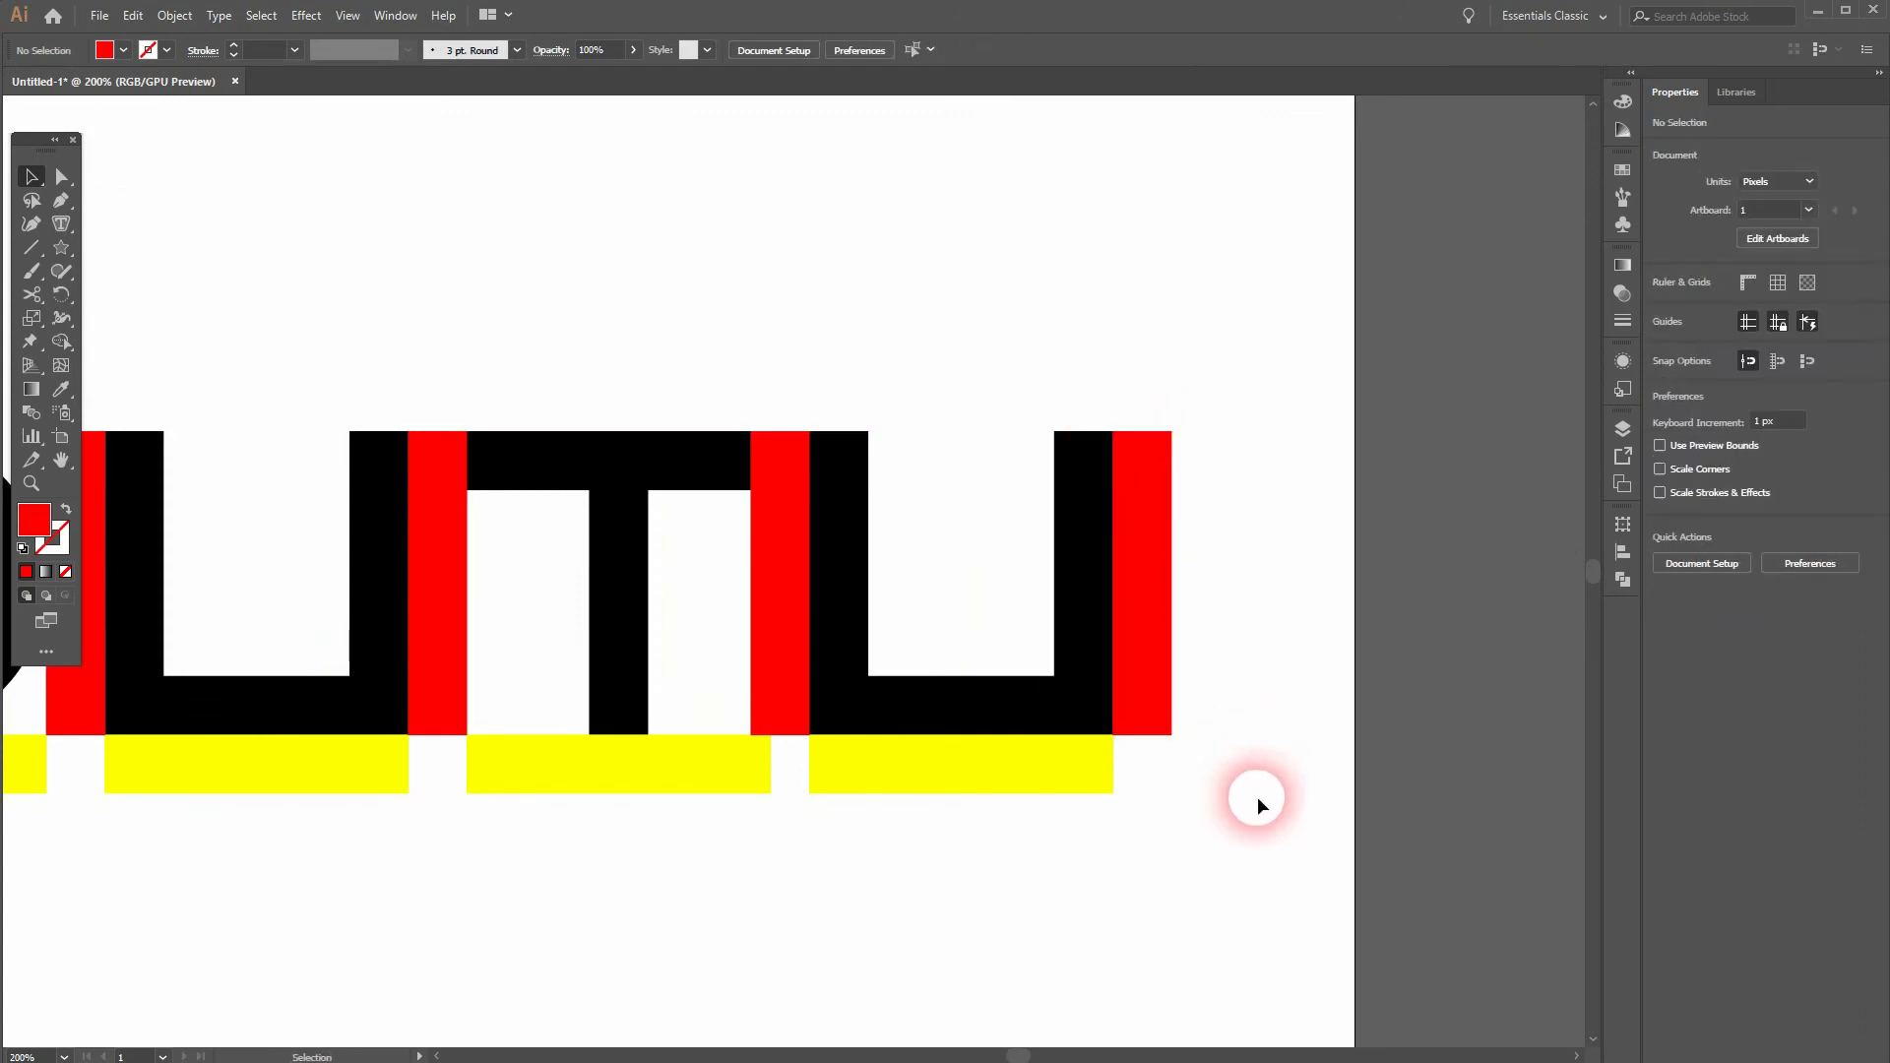
Step: Copy the yellow width bar to the far side of the last red spacer for the sixth letter
left_click(925, 765)
left_click_drag(923, 762, 1272, 760)
left_click(1189, 884)
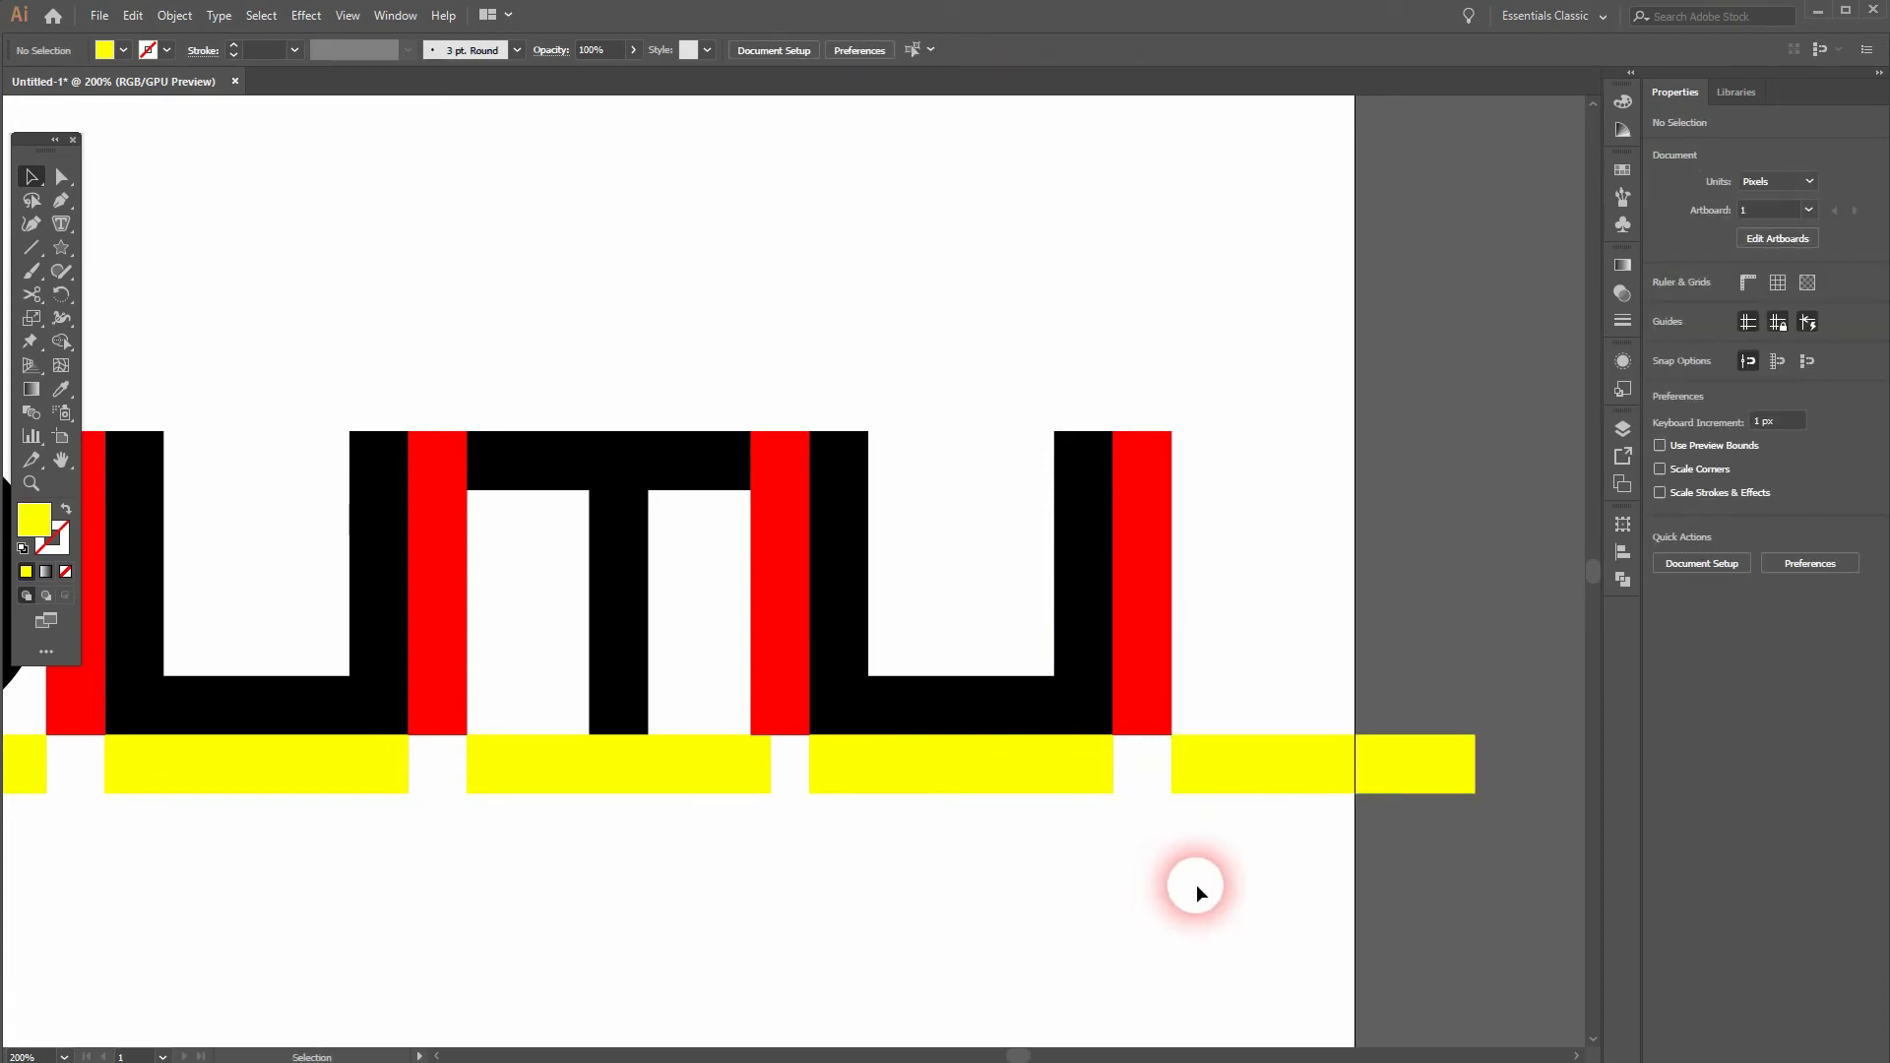
Step: Build the B from a copied vertical bar and two stacked circle copies, squashed into ovals that end flush with the yellow bar
key("ctrl+1")
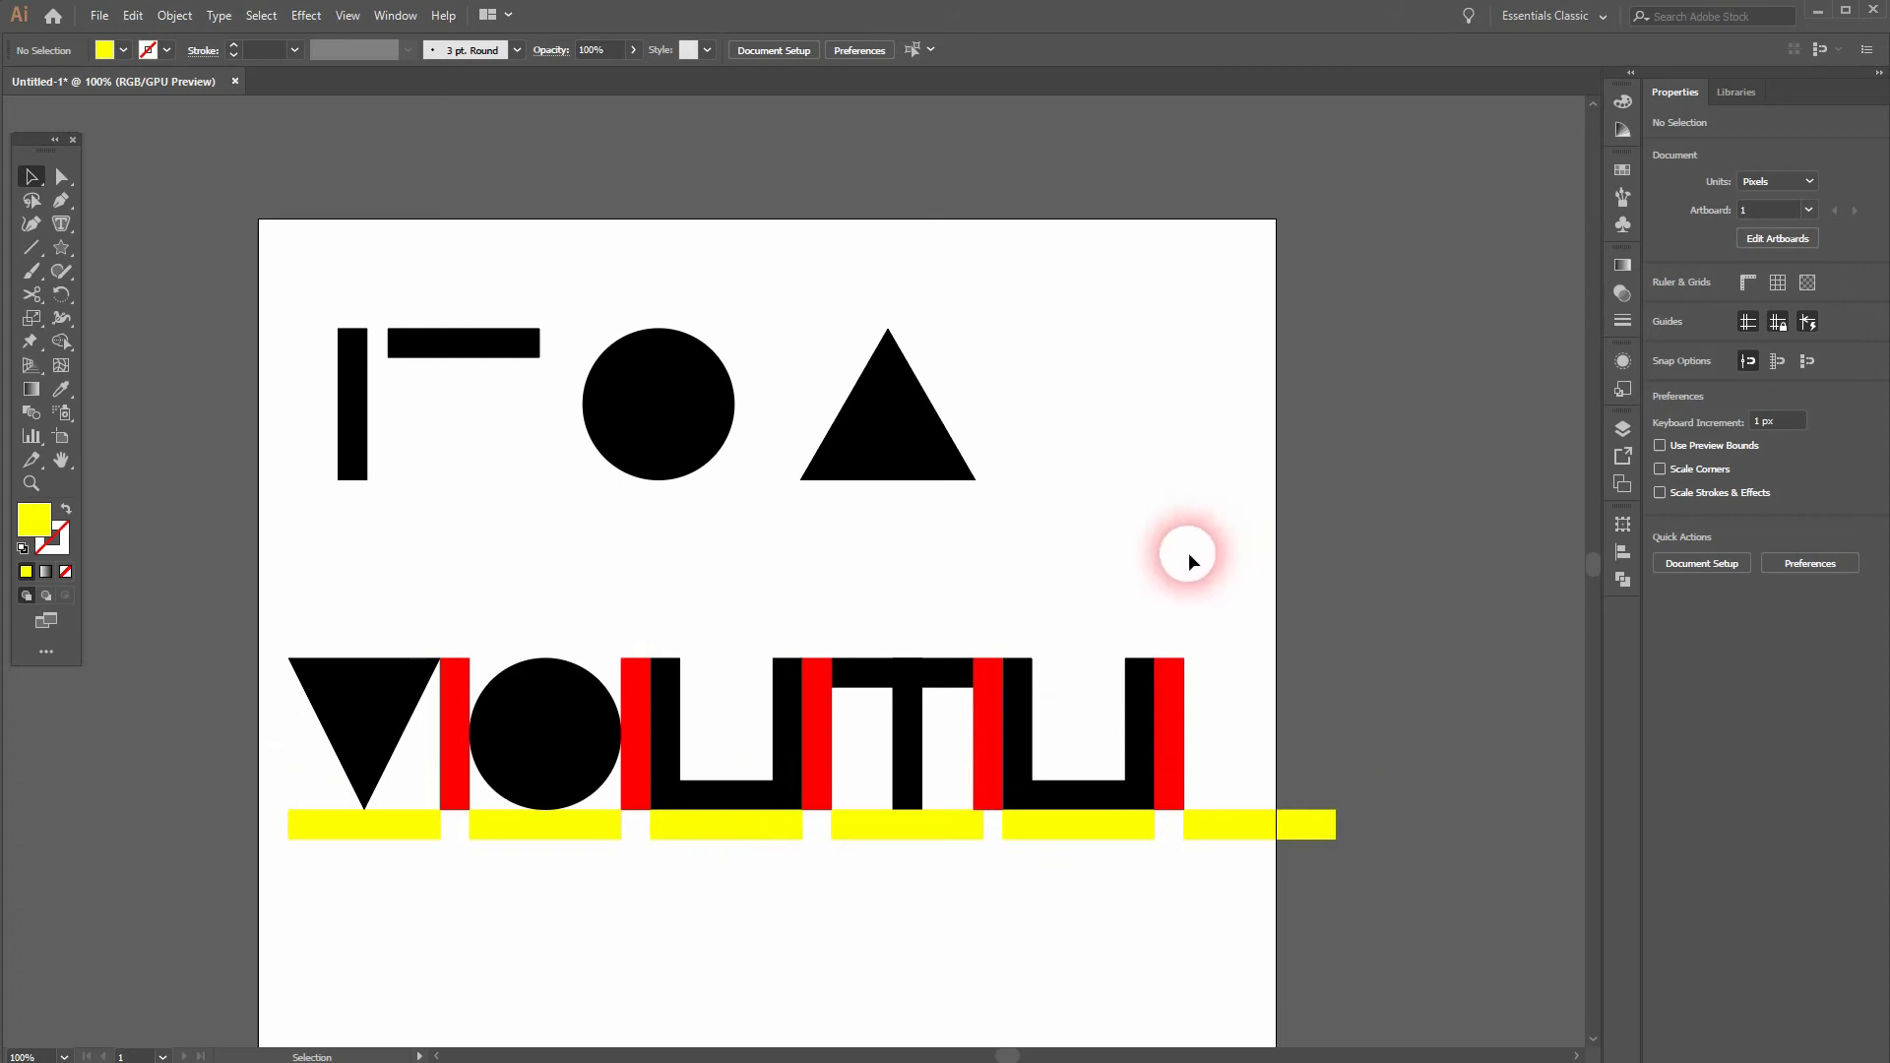
left_click_drag(1024, 746, 1202, 731)
left_click(1212, 887)
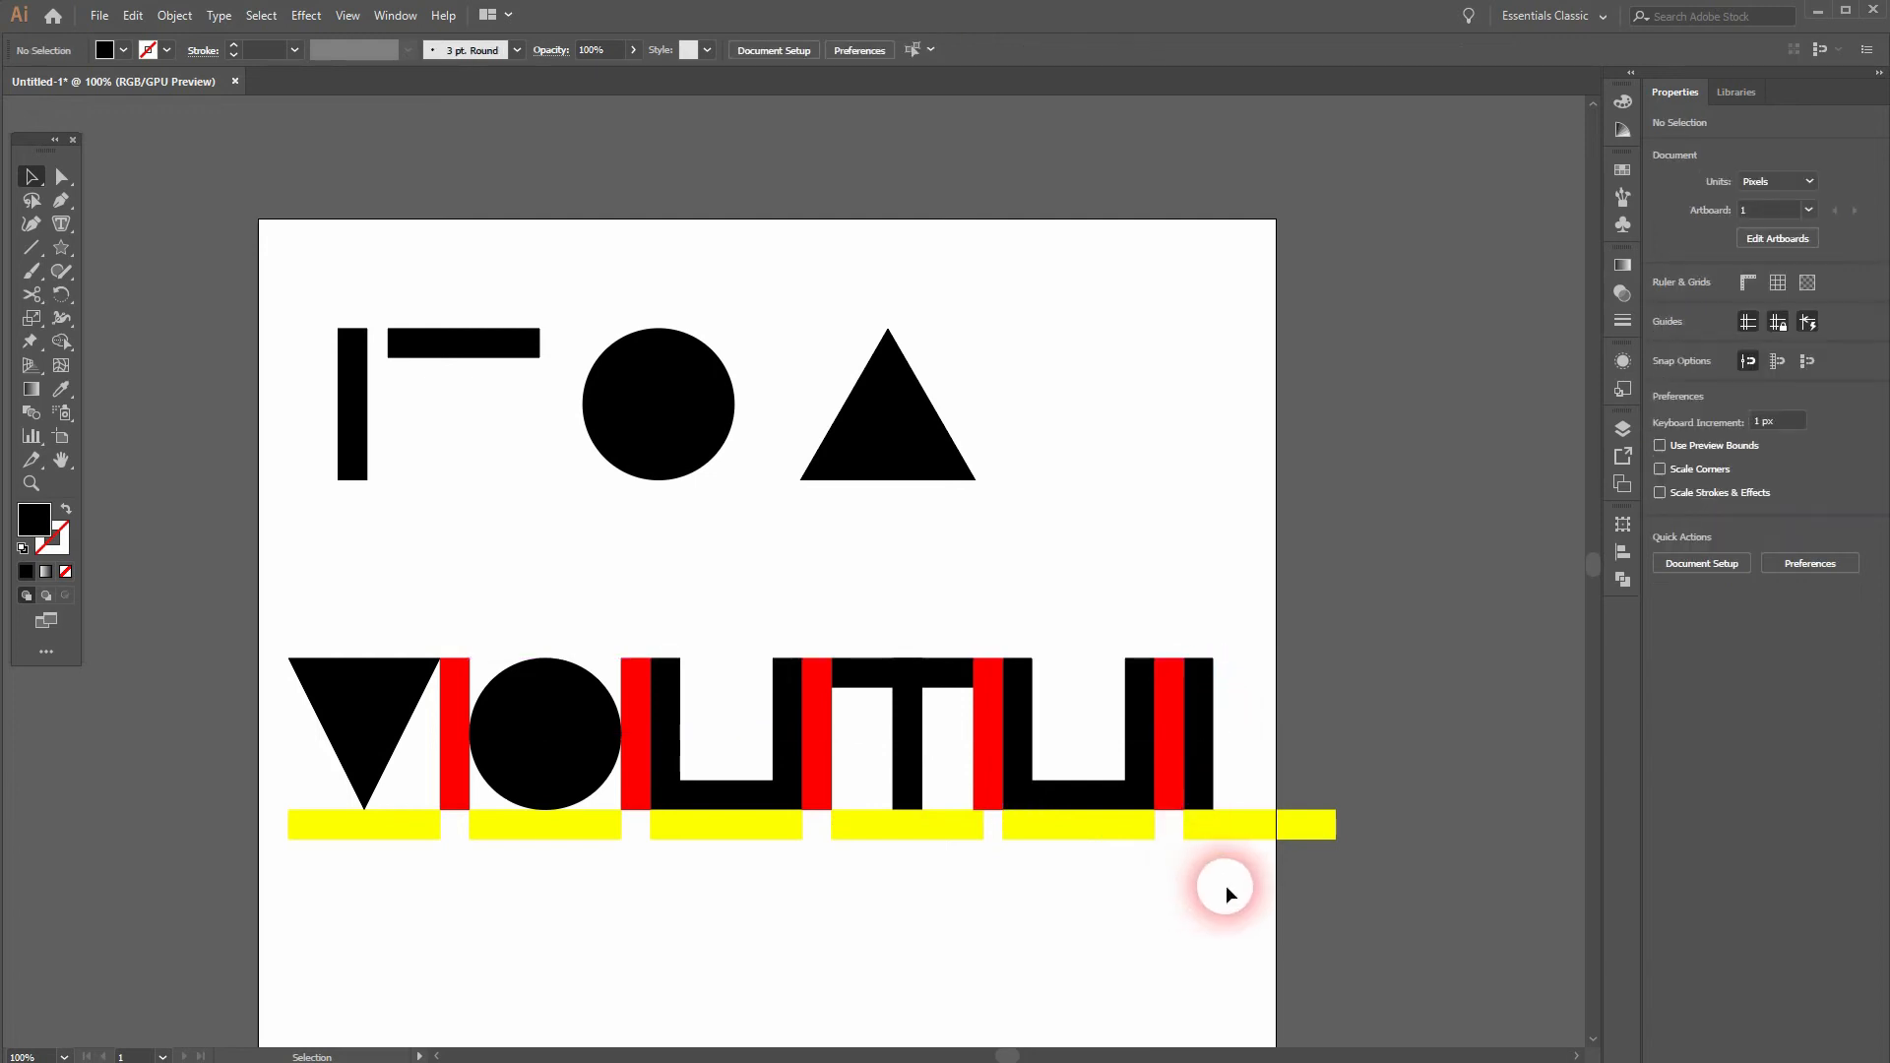
left_click_drag(541, 766, 1291, 811)
left_click(1304, 753, "shift")
left_click_drag(1337, 737, 1223, 748)
left_click(1268, 947)
scroll(1267, 941, "down", 1)
left_click_drag(1419, 917, 1053, 746)
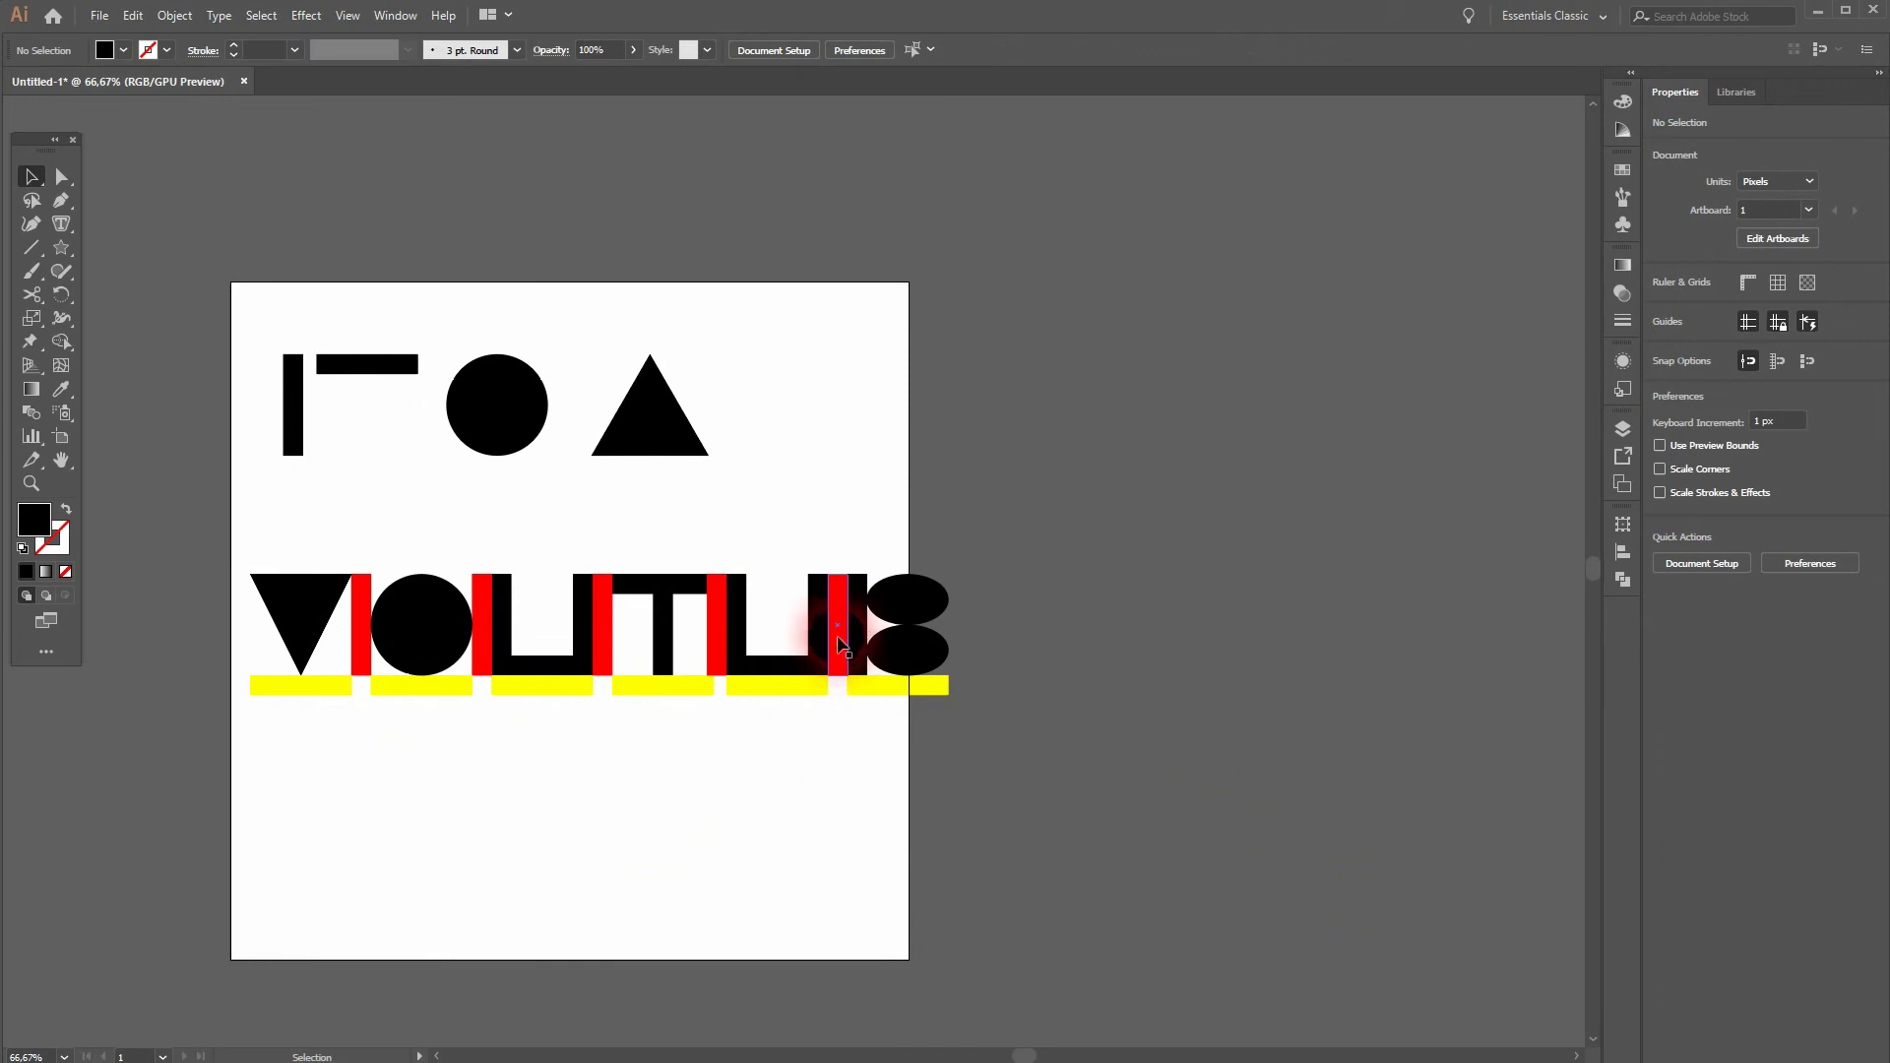
Step: Copy a red spacer flush against the B's far side and a yellow width bar for the seventh letter
scroll(837, 644, "up", 2)
left_click_drag(841, 645, 1113, 641)
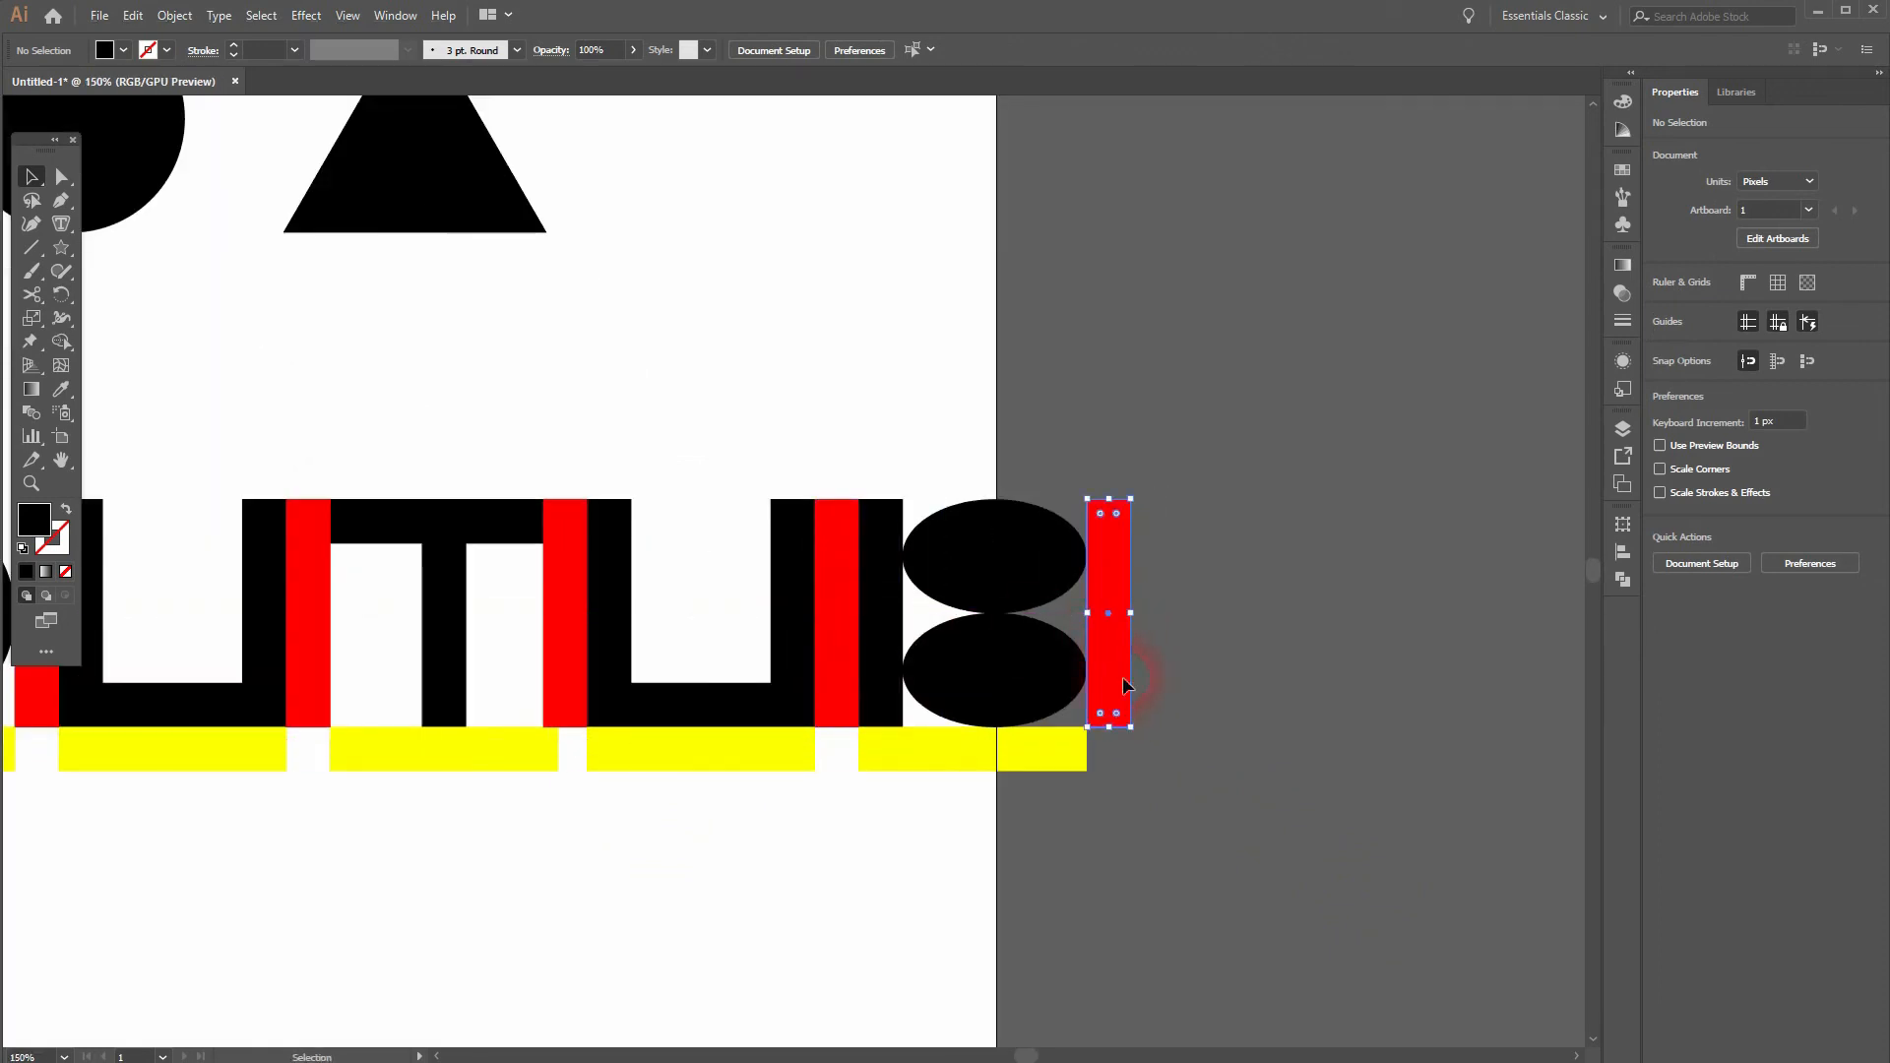
left_click(983, 751)
left_click_drag(899, 758, 1164, 758)
Step: Build the E above the last yellow bar from three evenly stacked copies of the basic horizontal bar
scroll(1083, 859, "down", 1)
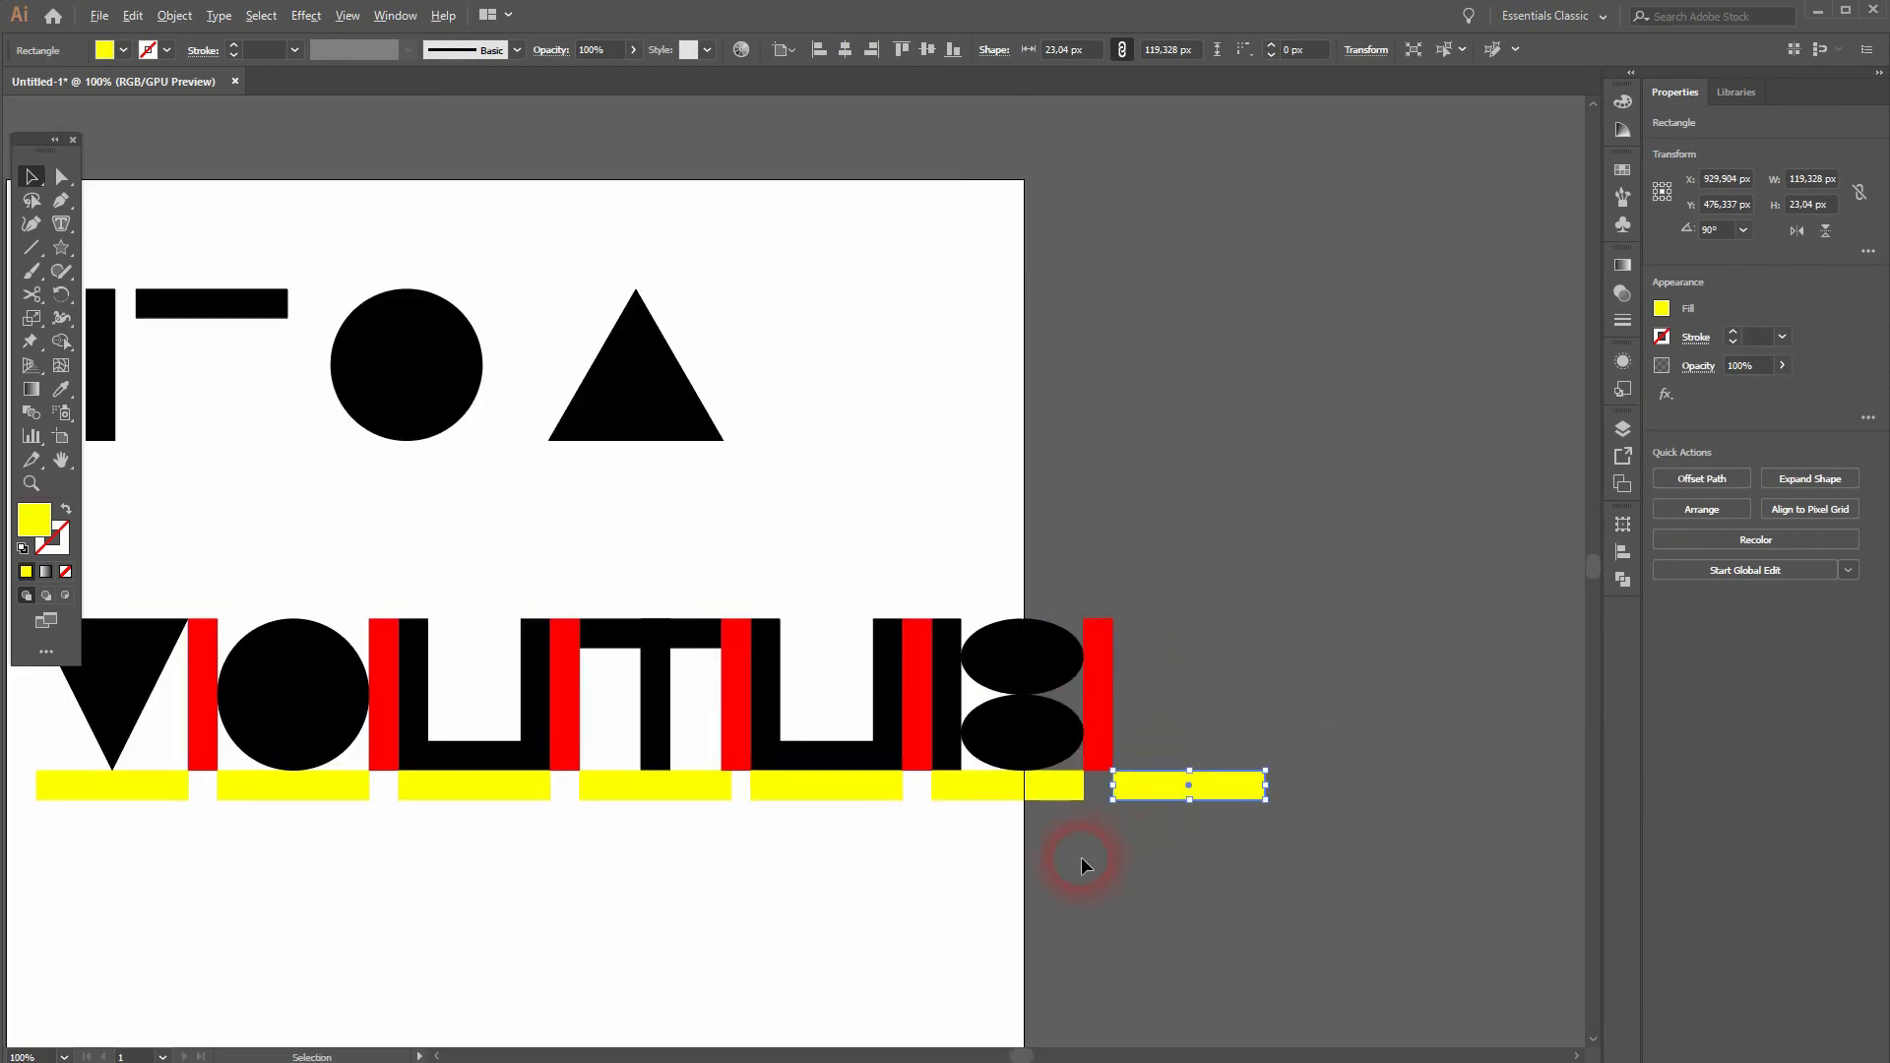
left_click(206, 309)
left_click_drag(205, 309, 1172, 698)
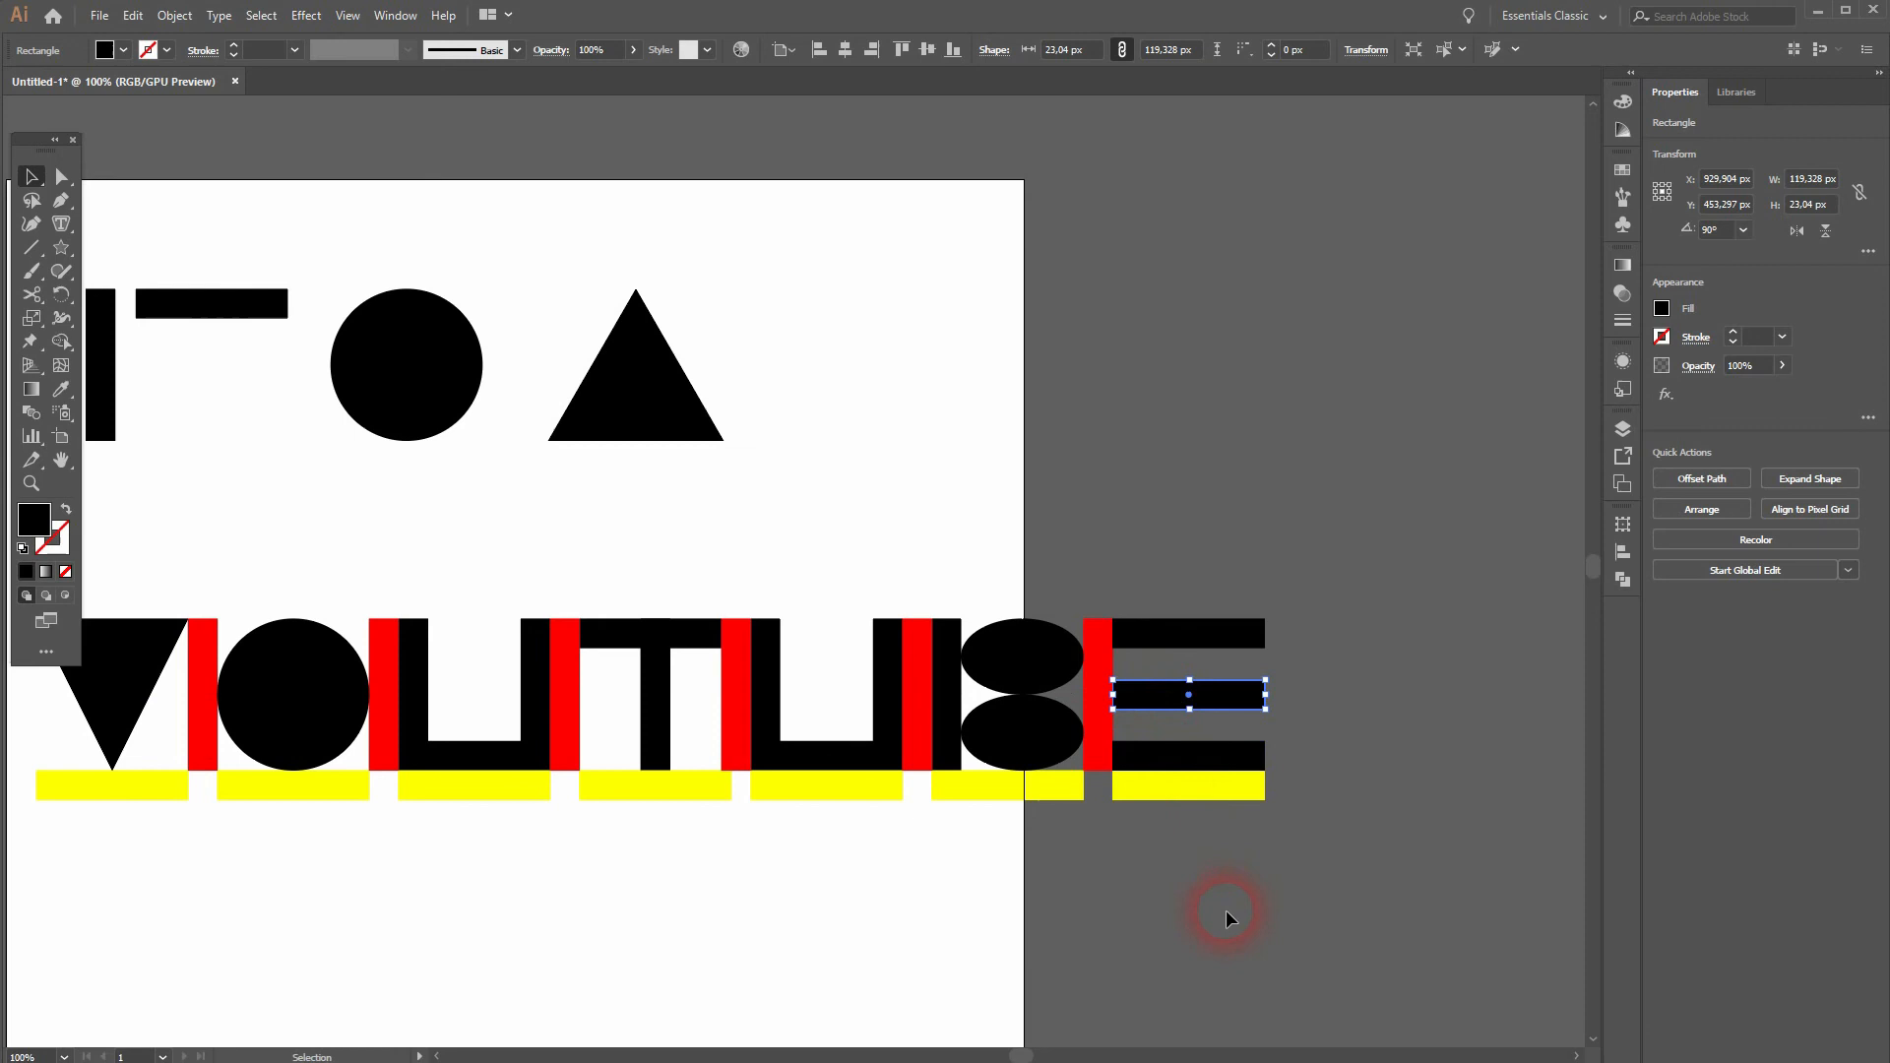
left_click(1210, 925)
Step: Delete all the yellow width bars beneath the lettering
key("ctrl+0")
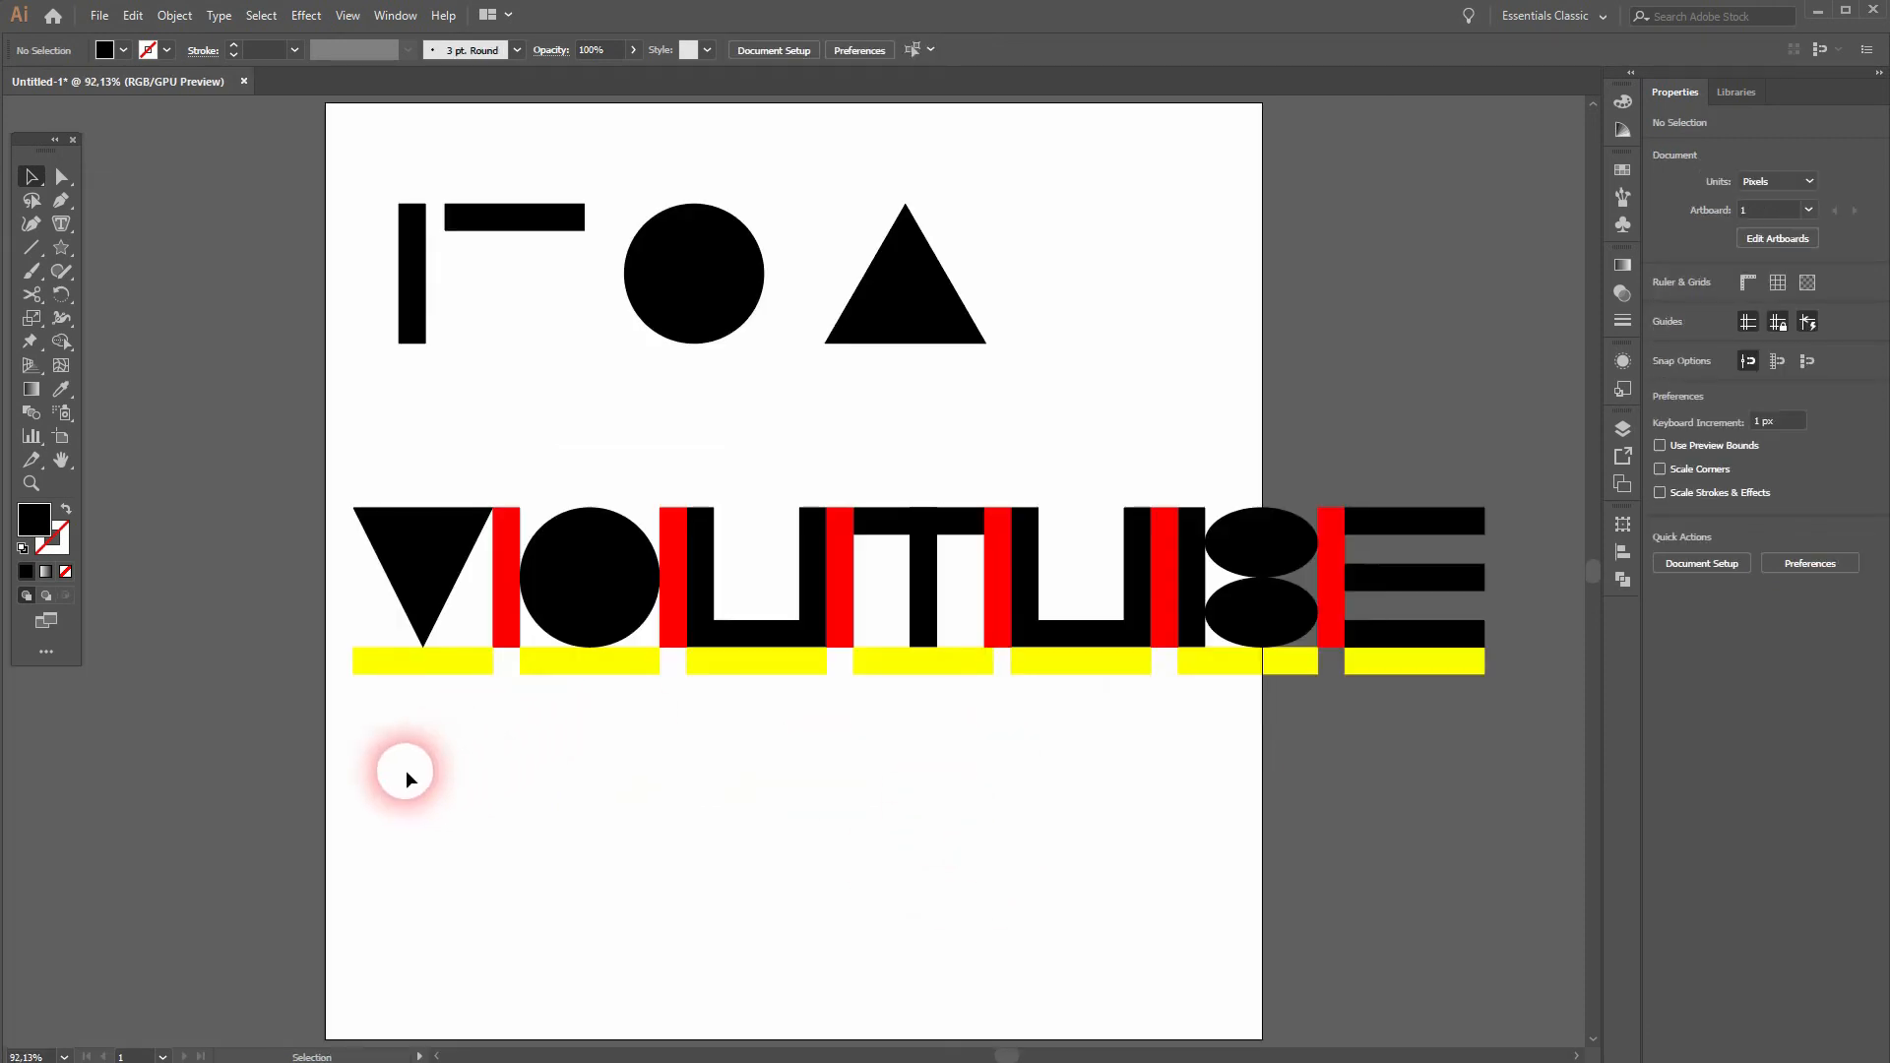
left_click_drag(403, 764, 1398, 665)
key("Delete")
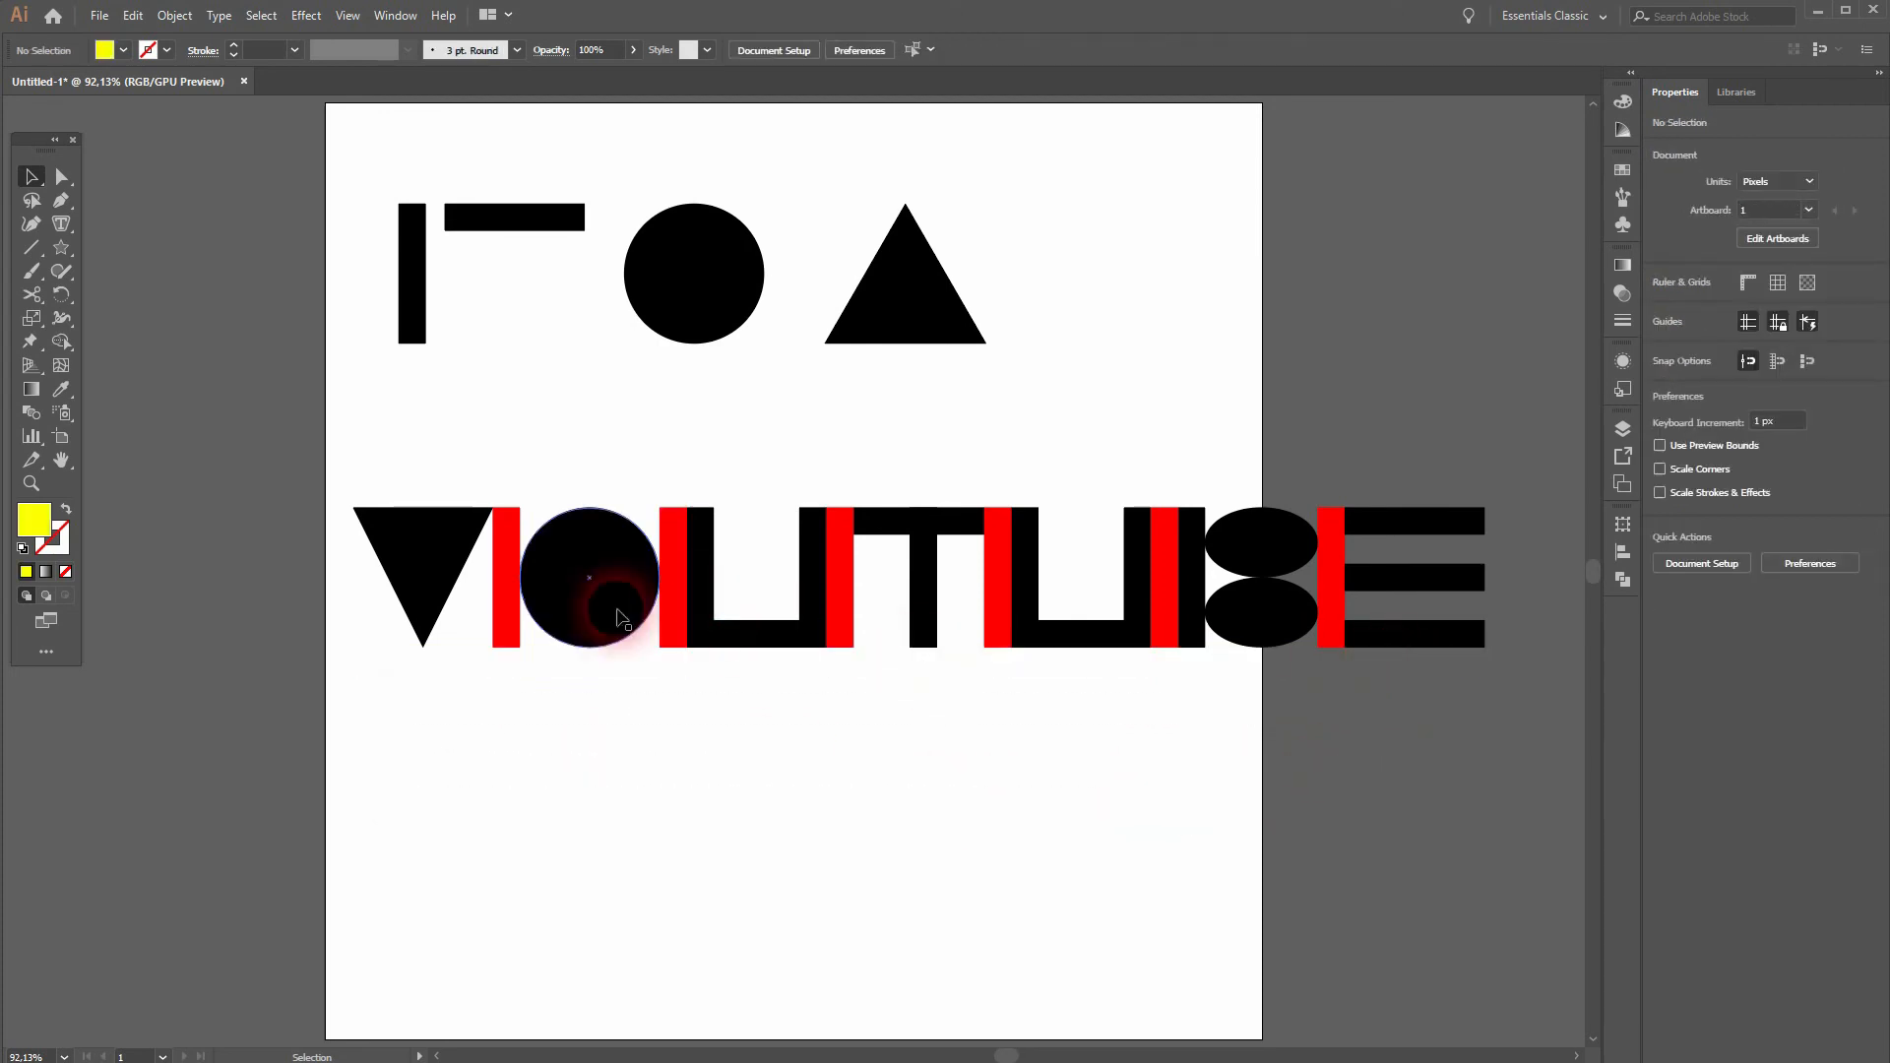
Step: Select all six red spacer bars between the letters and delete them
left_click(506, 599)
left_click(676, 605, "shift")
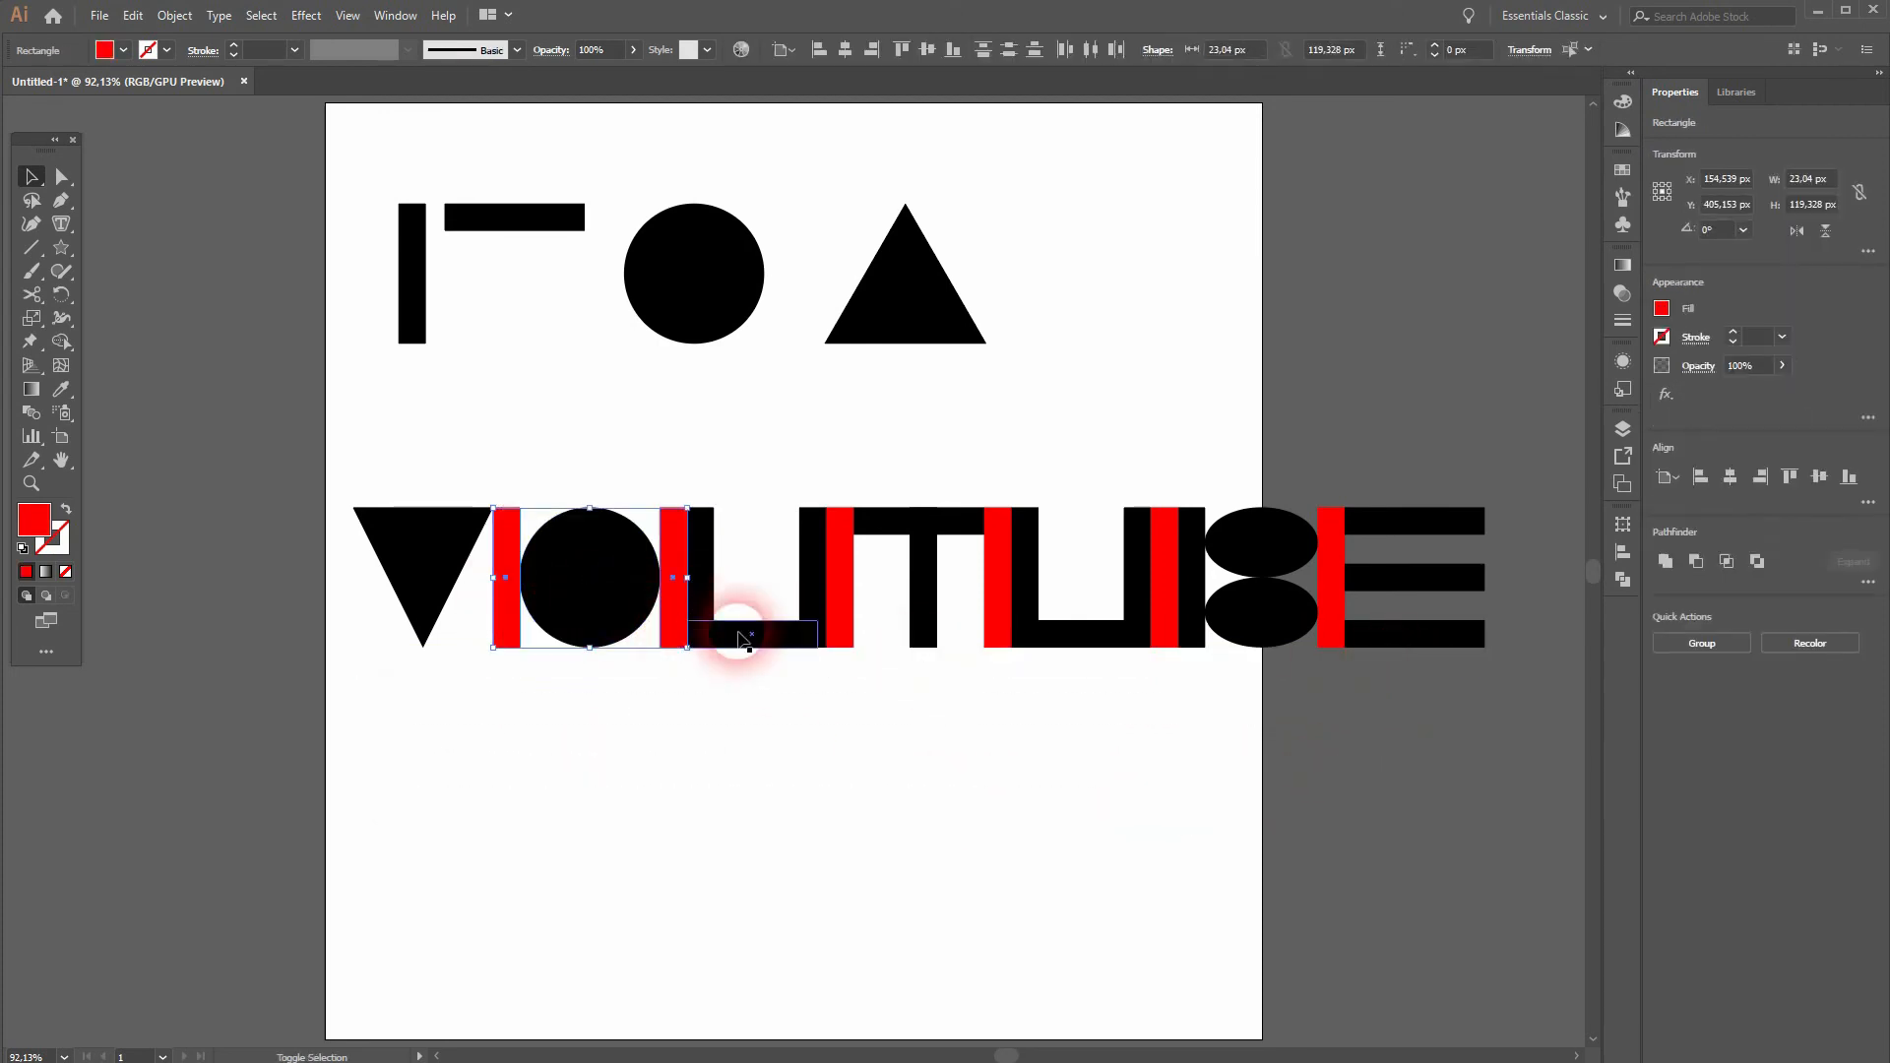
left_click(843, 612, "shift")
left_click(999, 610, "shift")
left_click(1164, 612, "shift")
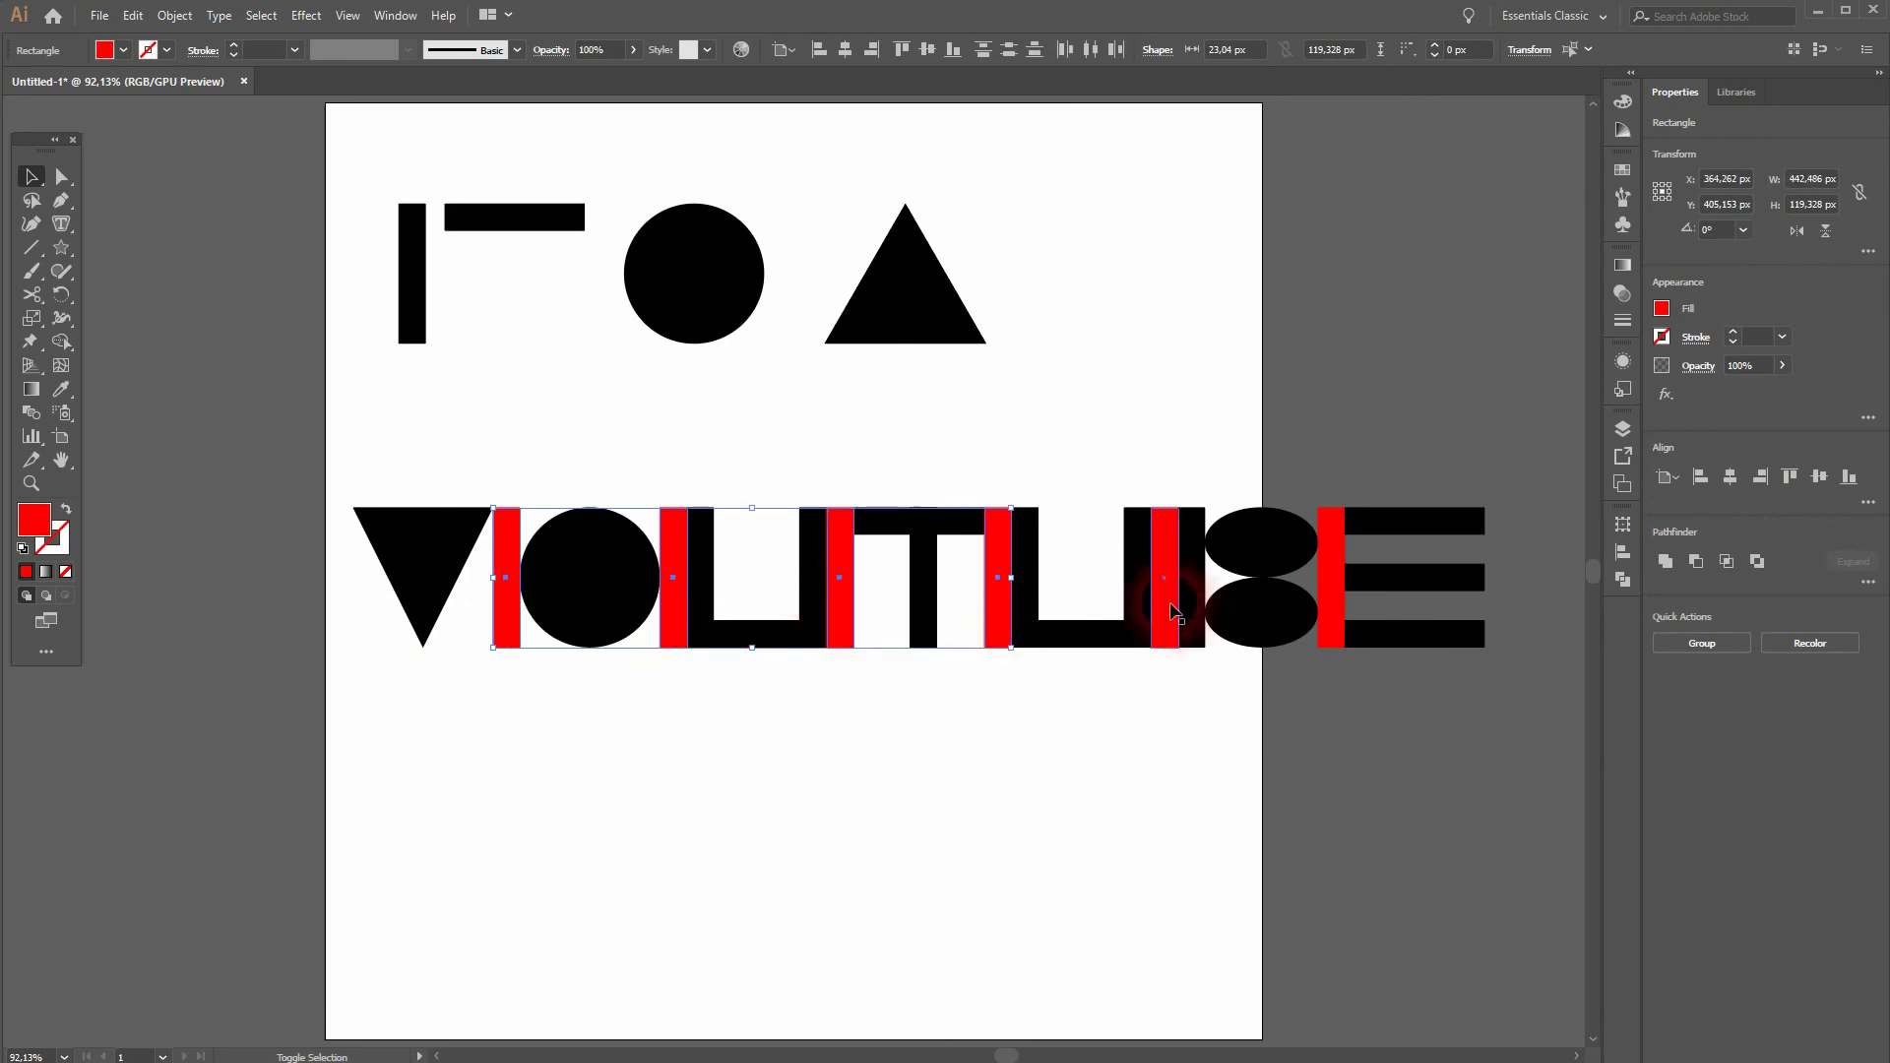
left_click(1331, 625, "shift")
key("Delete")
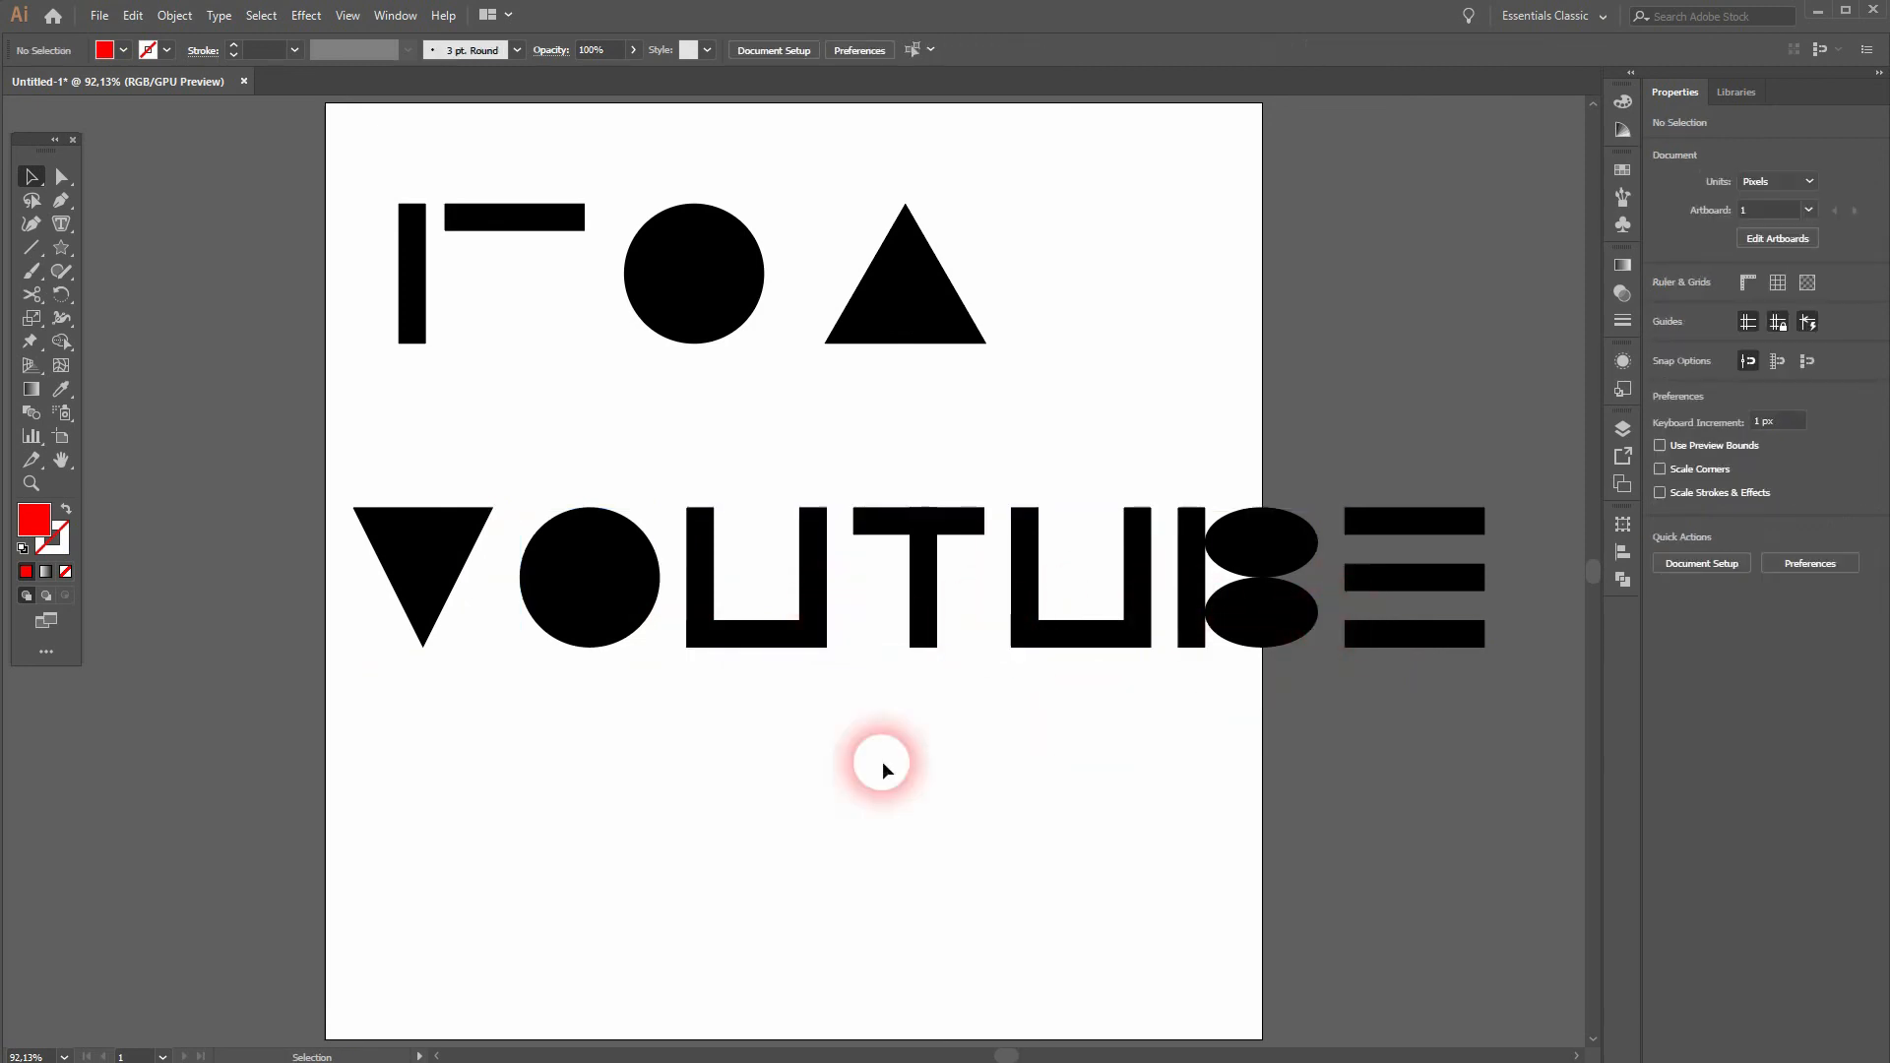
Step: Scale the whole lettering down proportionally to about 692 px wide so it fits the artboard, and group its shapes
left_click_drag(309, 694, 1543, 451)
left_click_drag(1486, 576, 1171, 628)
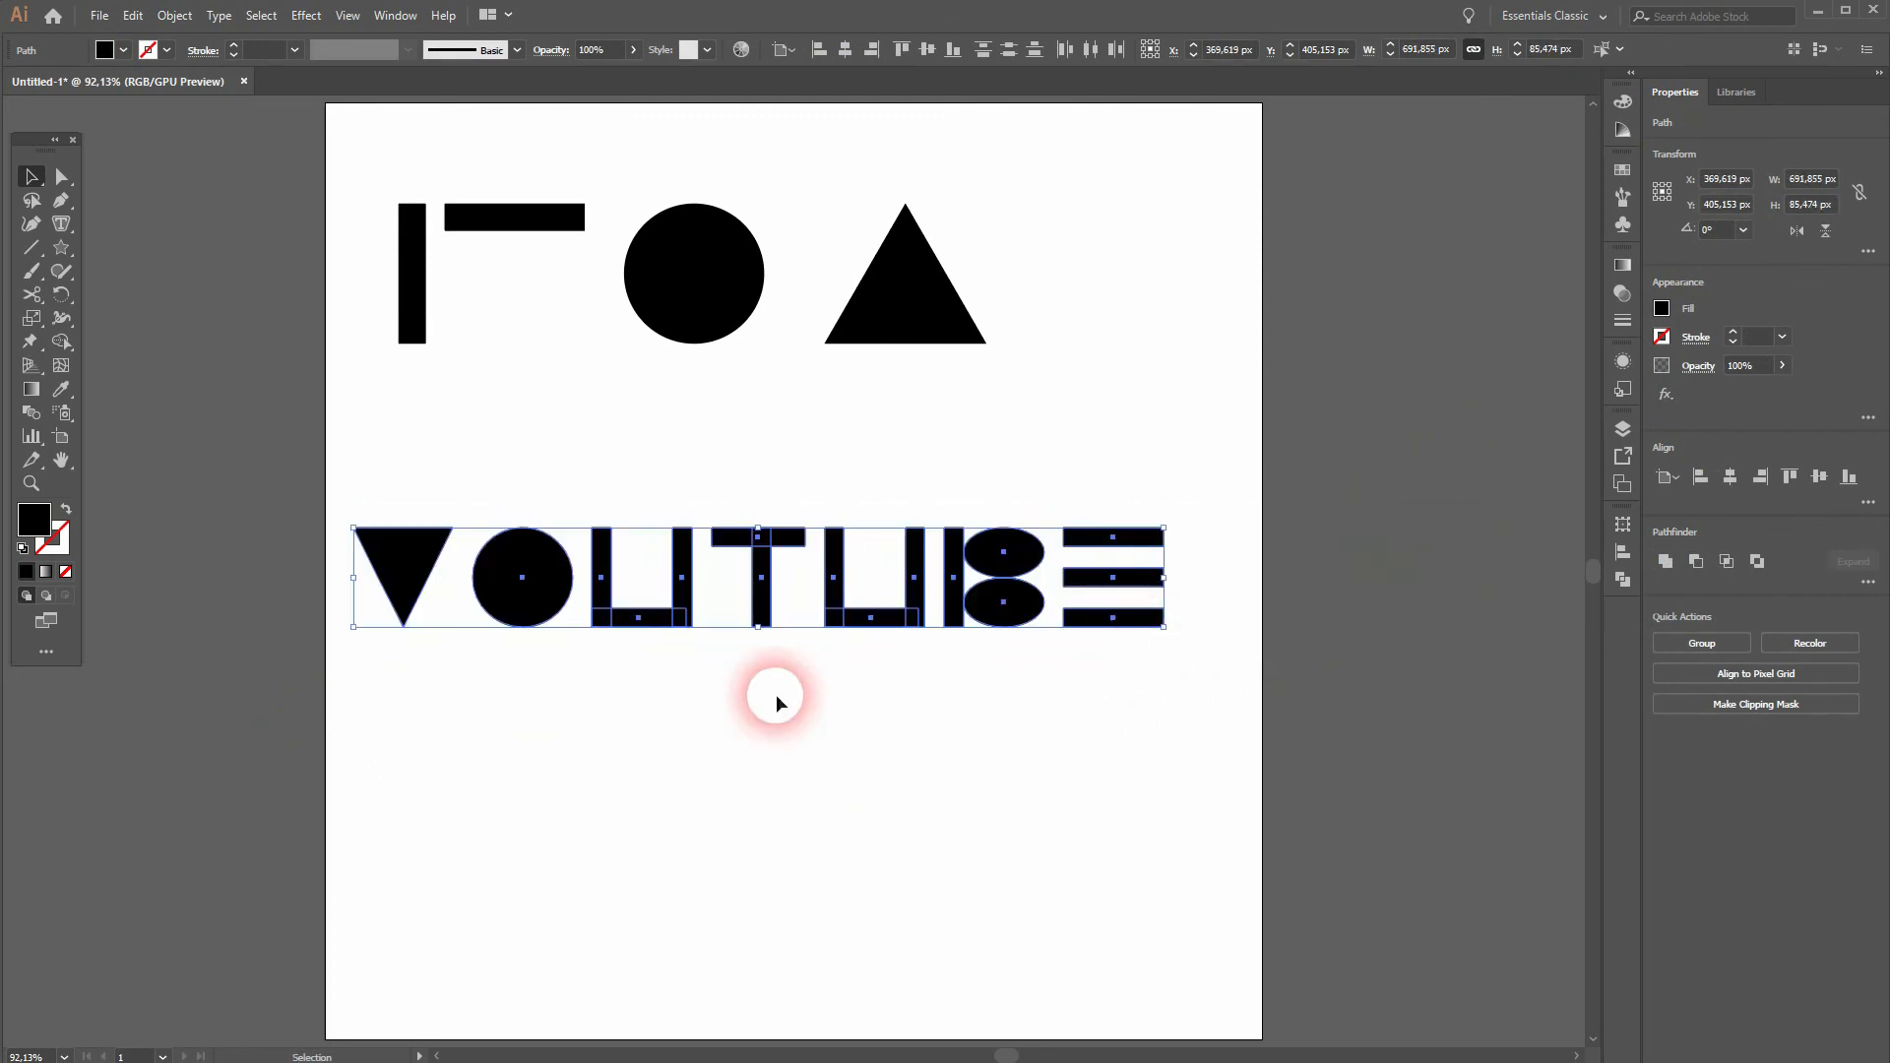
right_click(771, 583)
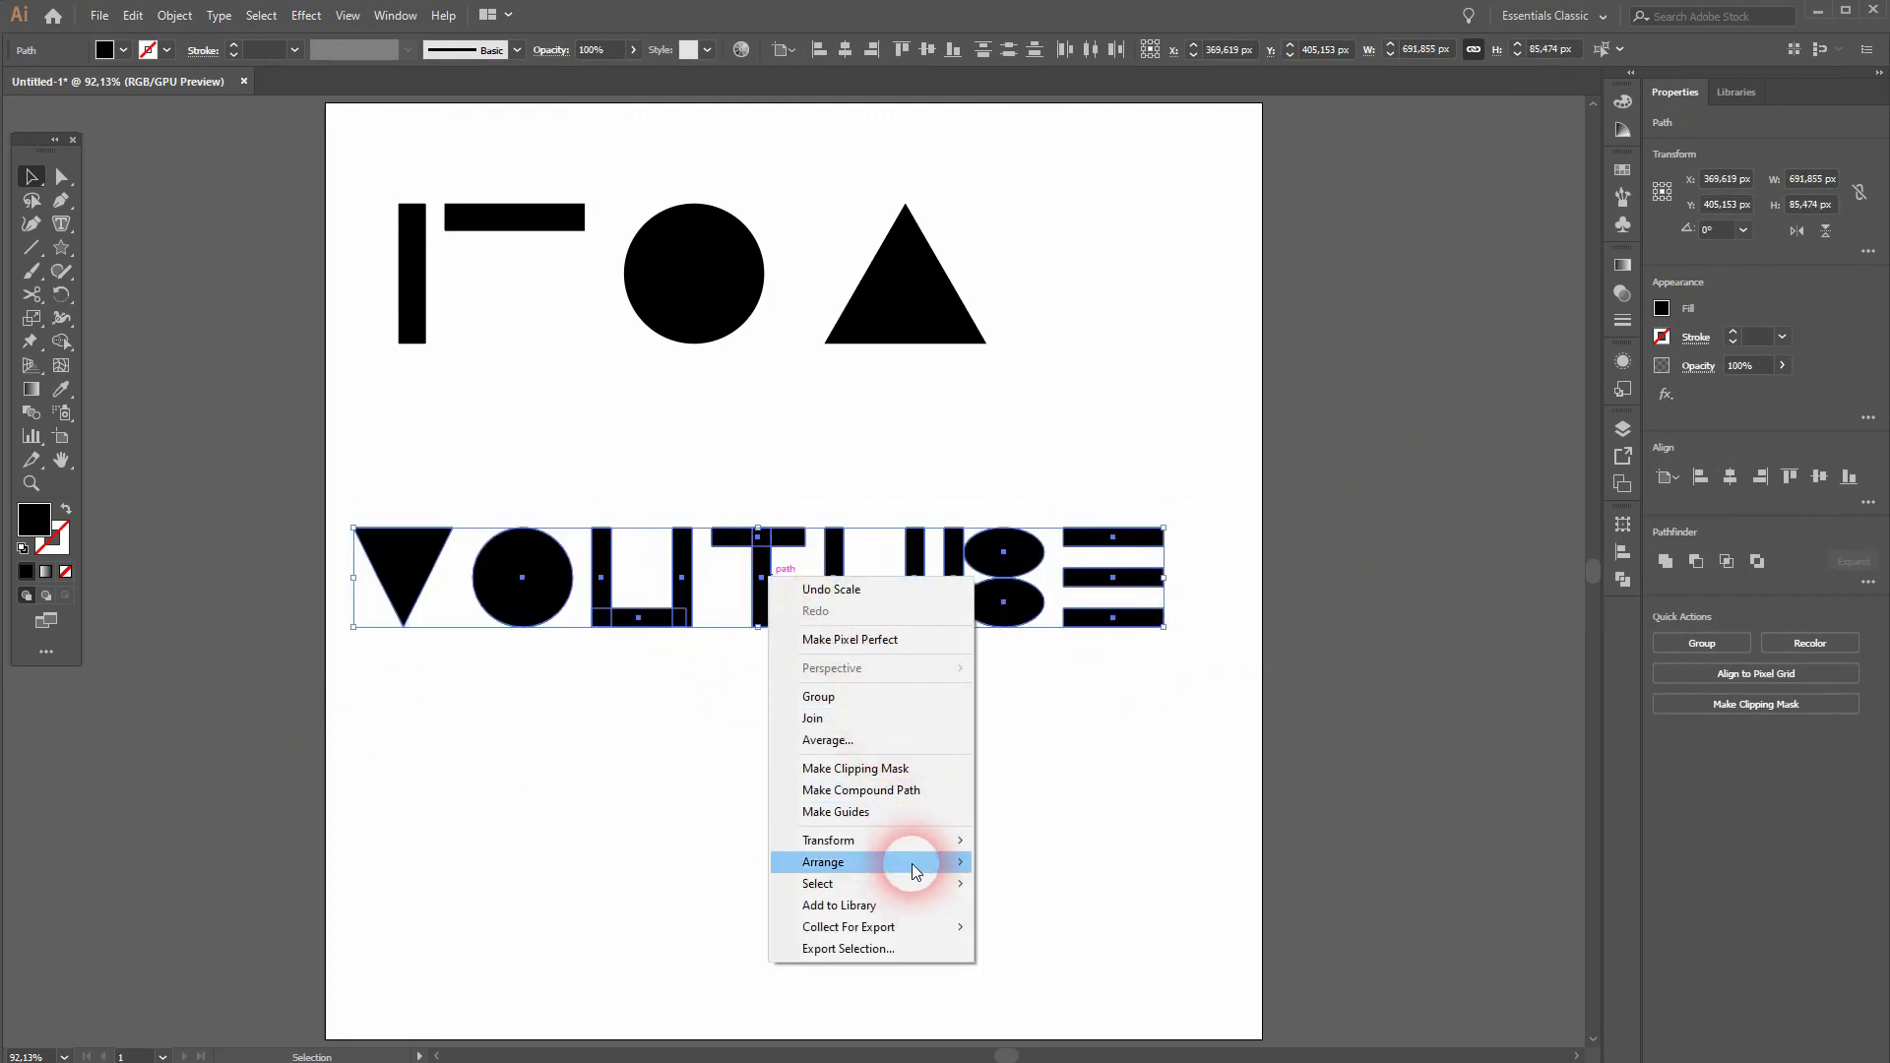
left_click(874, 696)
Step: Fill the grouped lettering with white and center it horizontally on the artboard
left_click(123, 49)
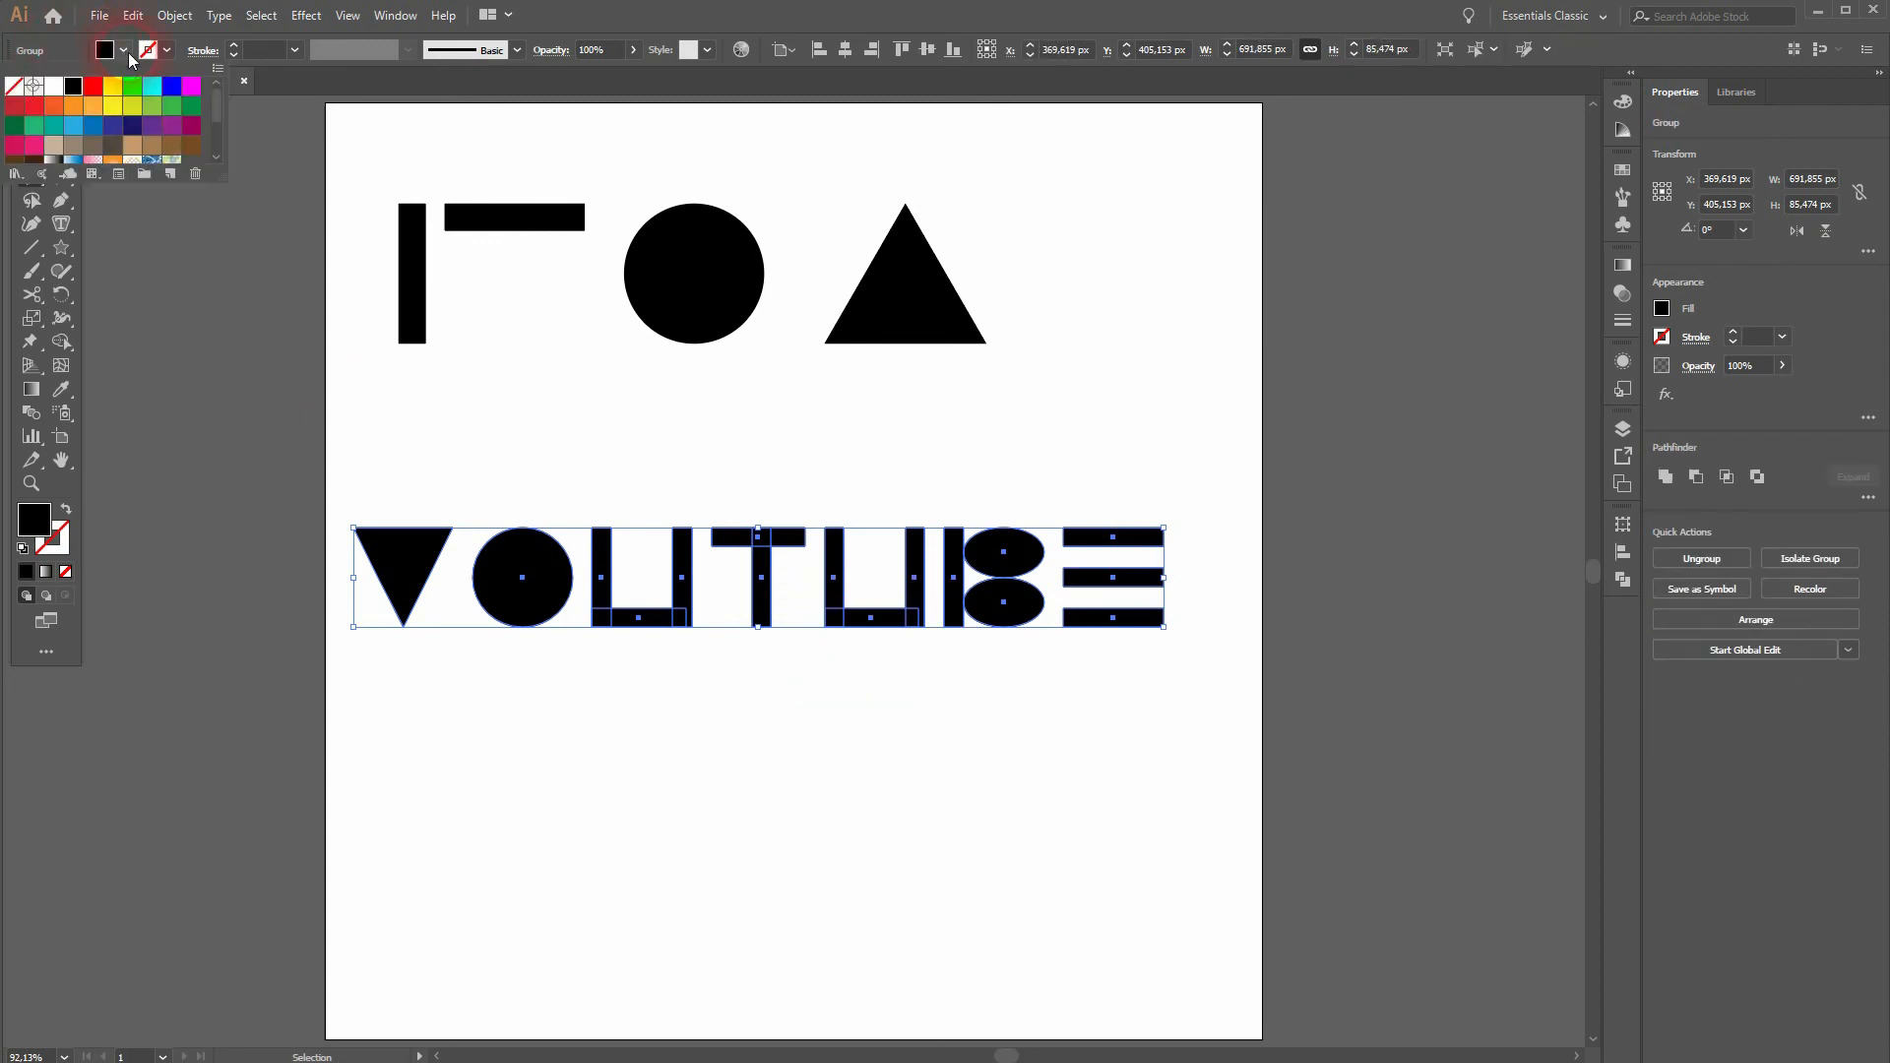
left_click(56, 86)
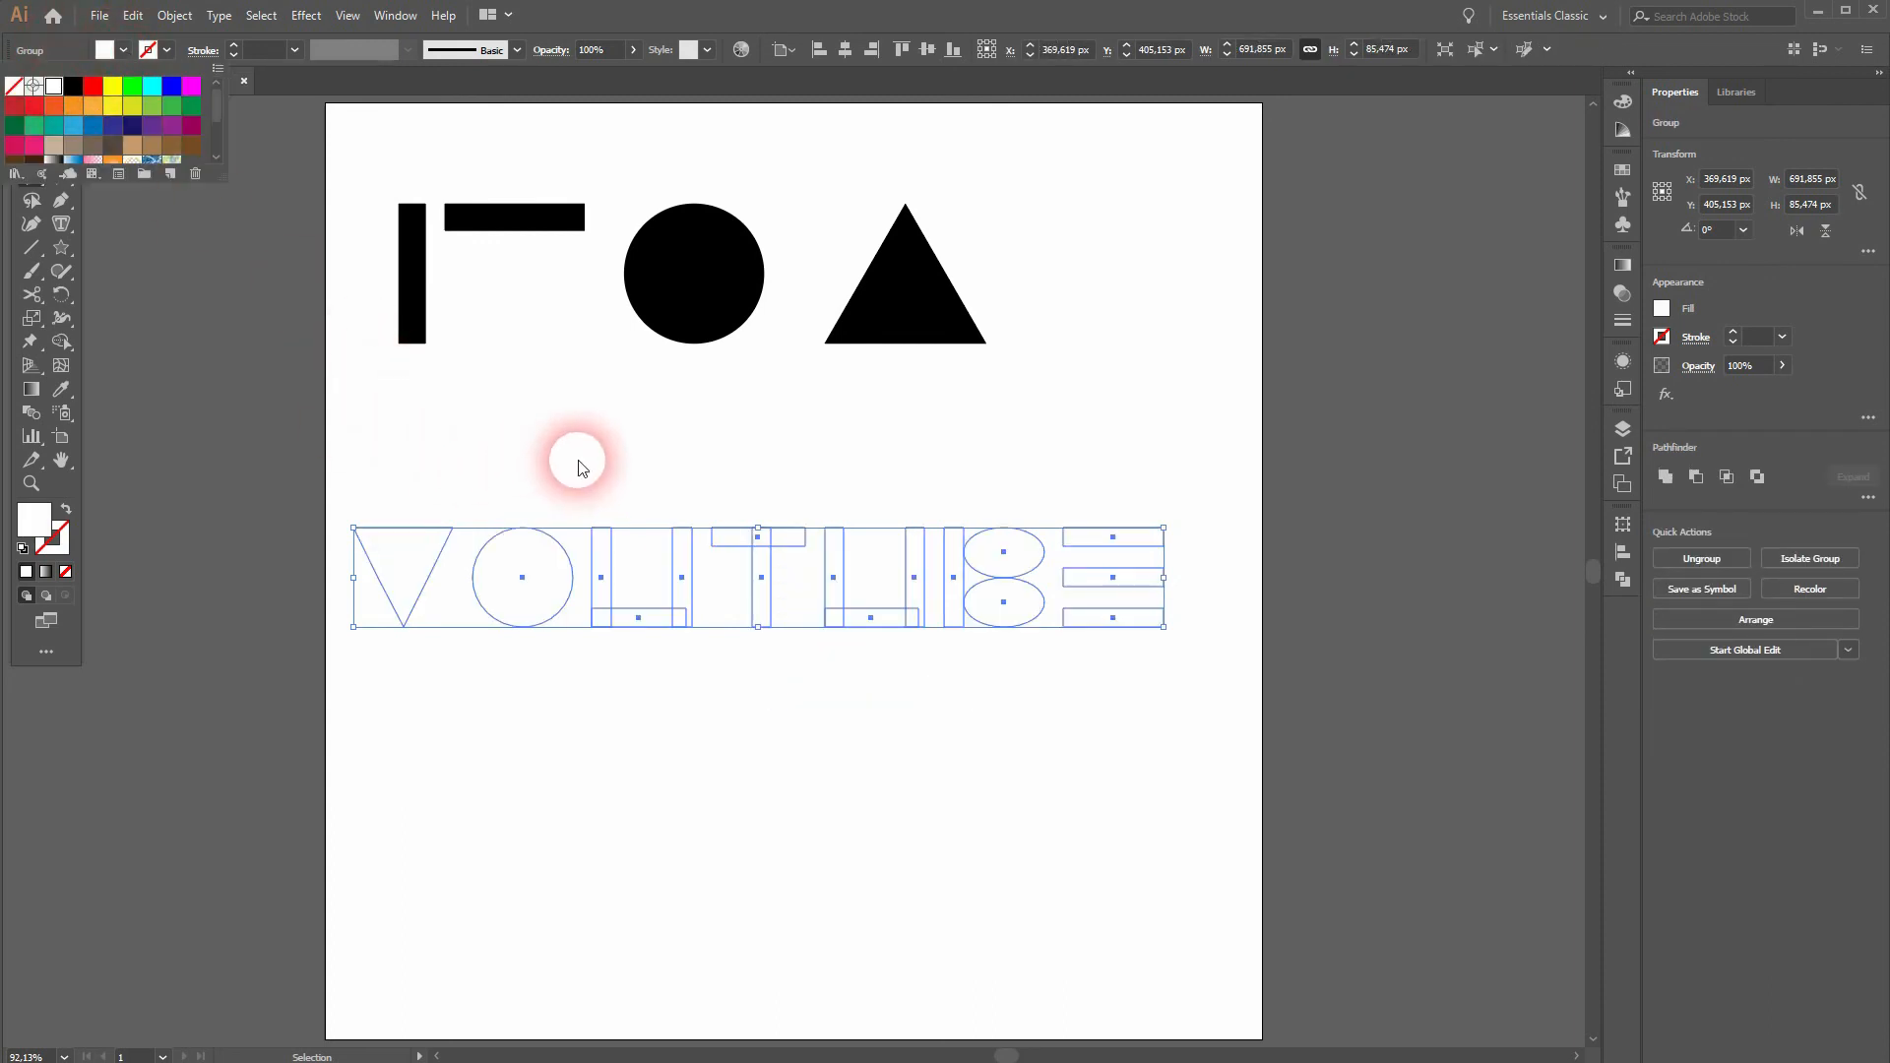
left_click(825, 49)
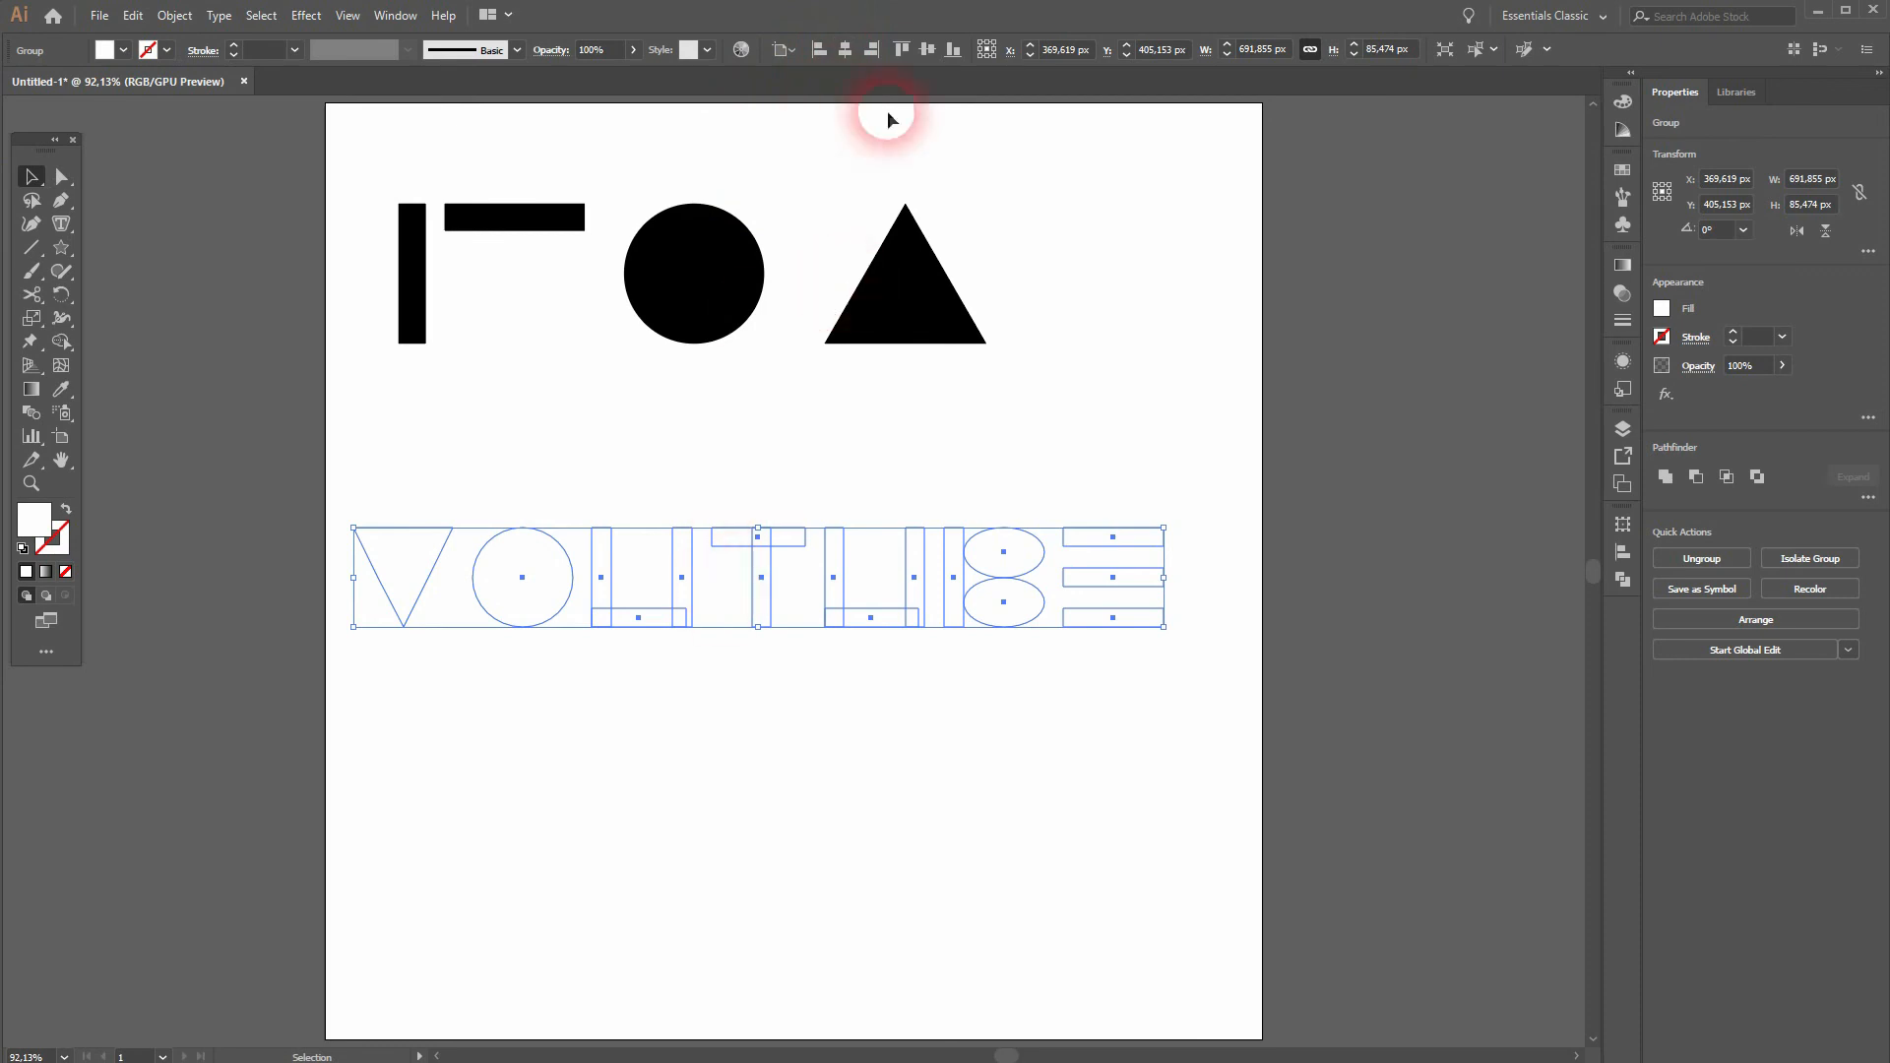
left_click(842, 53)
left_click(705, 697)
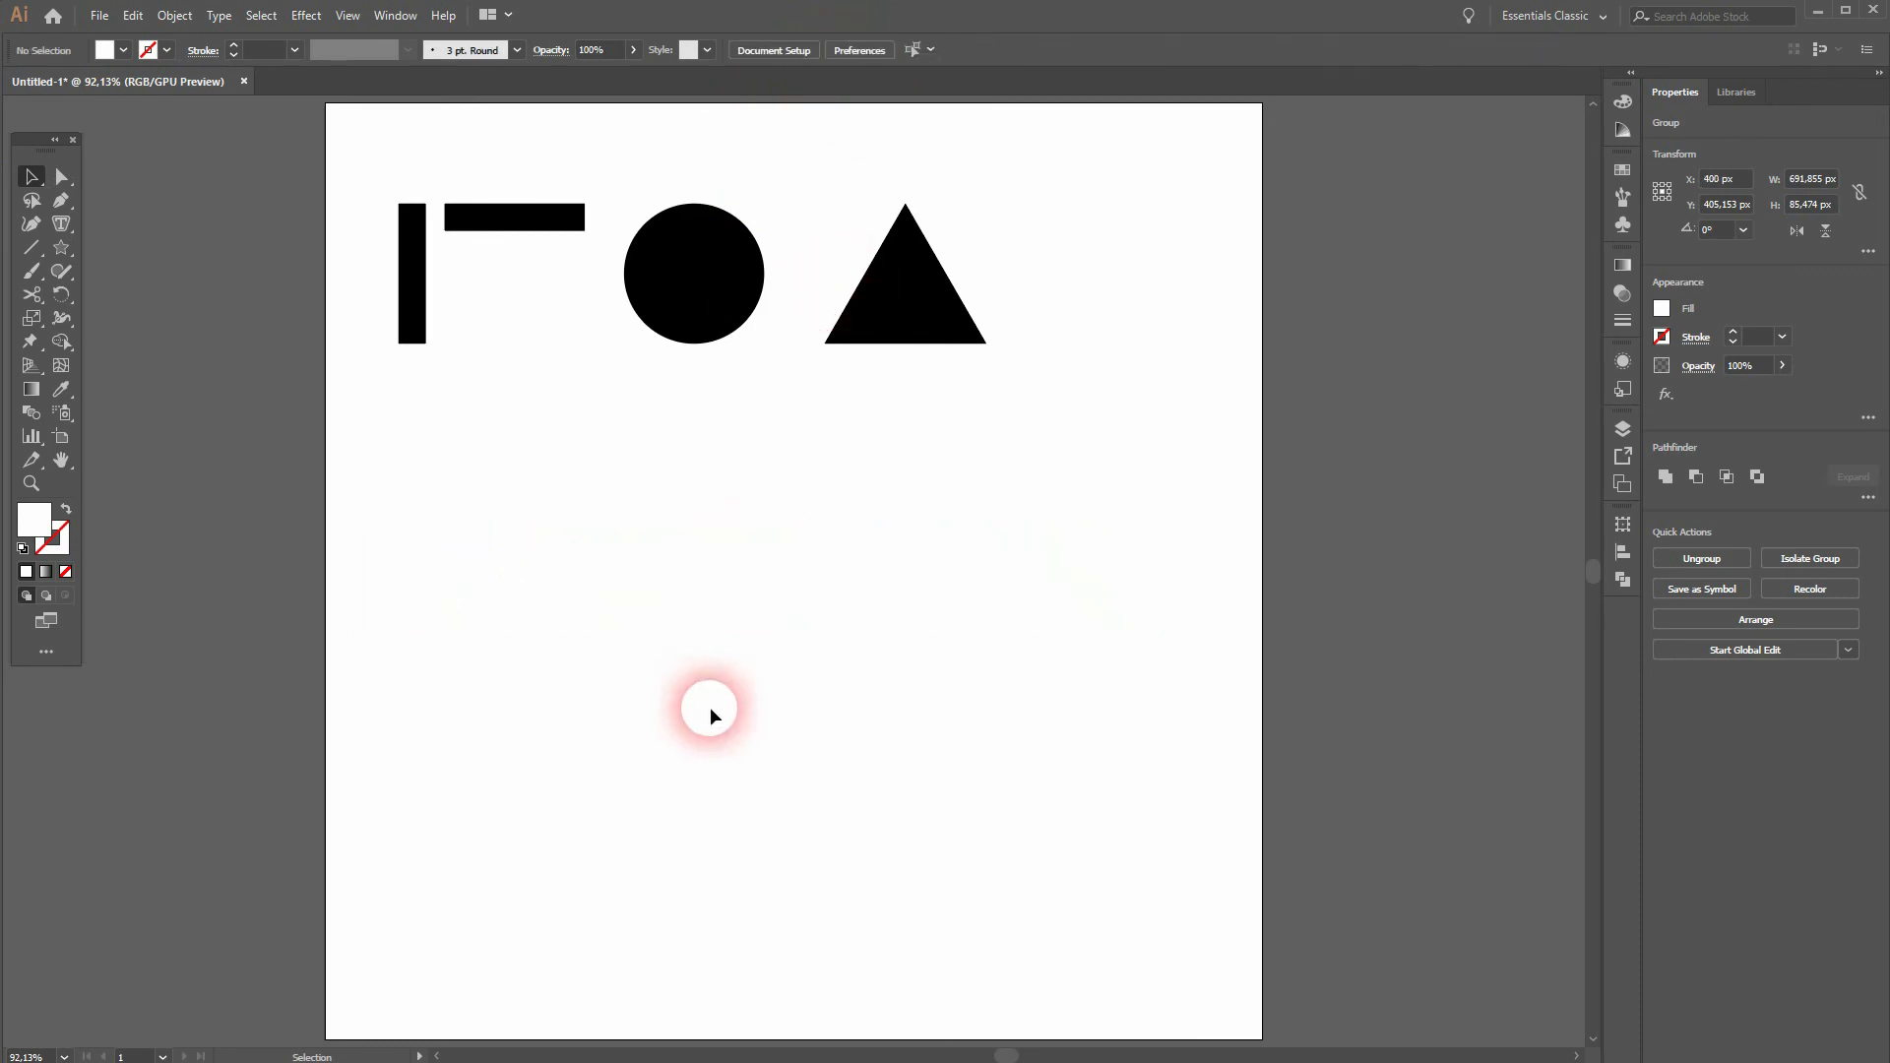
Step: Draw a red rectangle about 780 by 251 px over the lettering and center it horizontally on the artboard
left_click(61, 225)
left_click(61, 247)
left_click(180, 252)
left_click_drag(340, 431, 1261, 732)
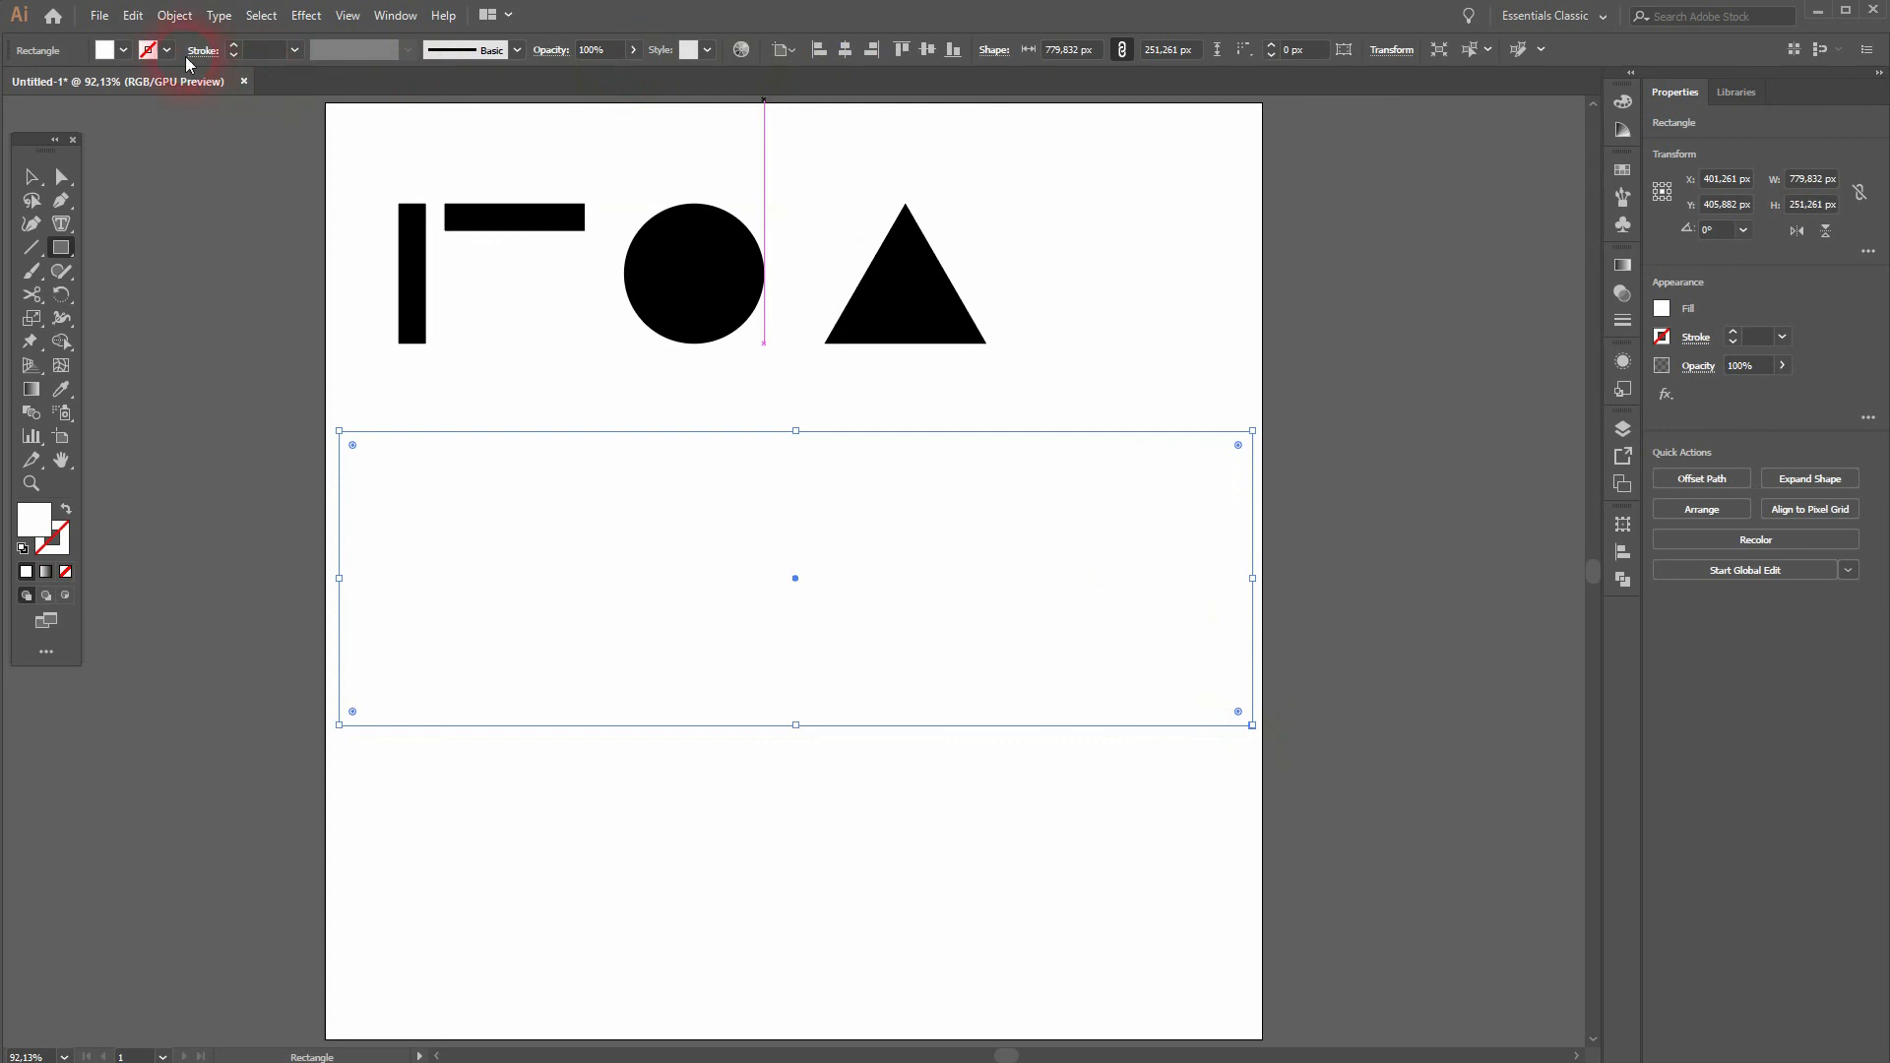
left_click(123, 49)
left_click(92, 86)
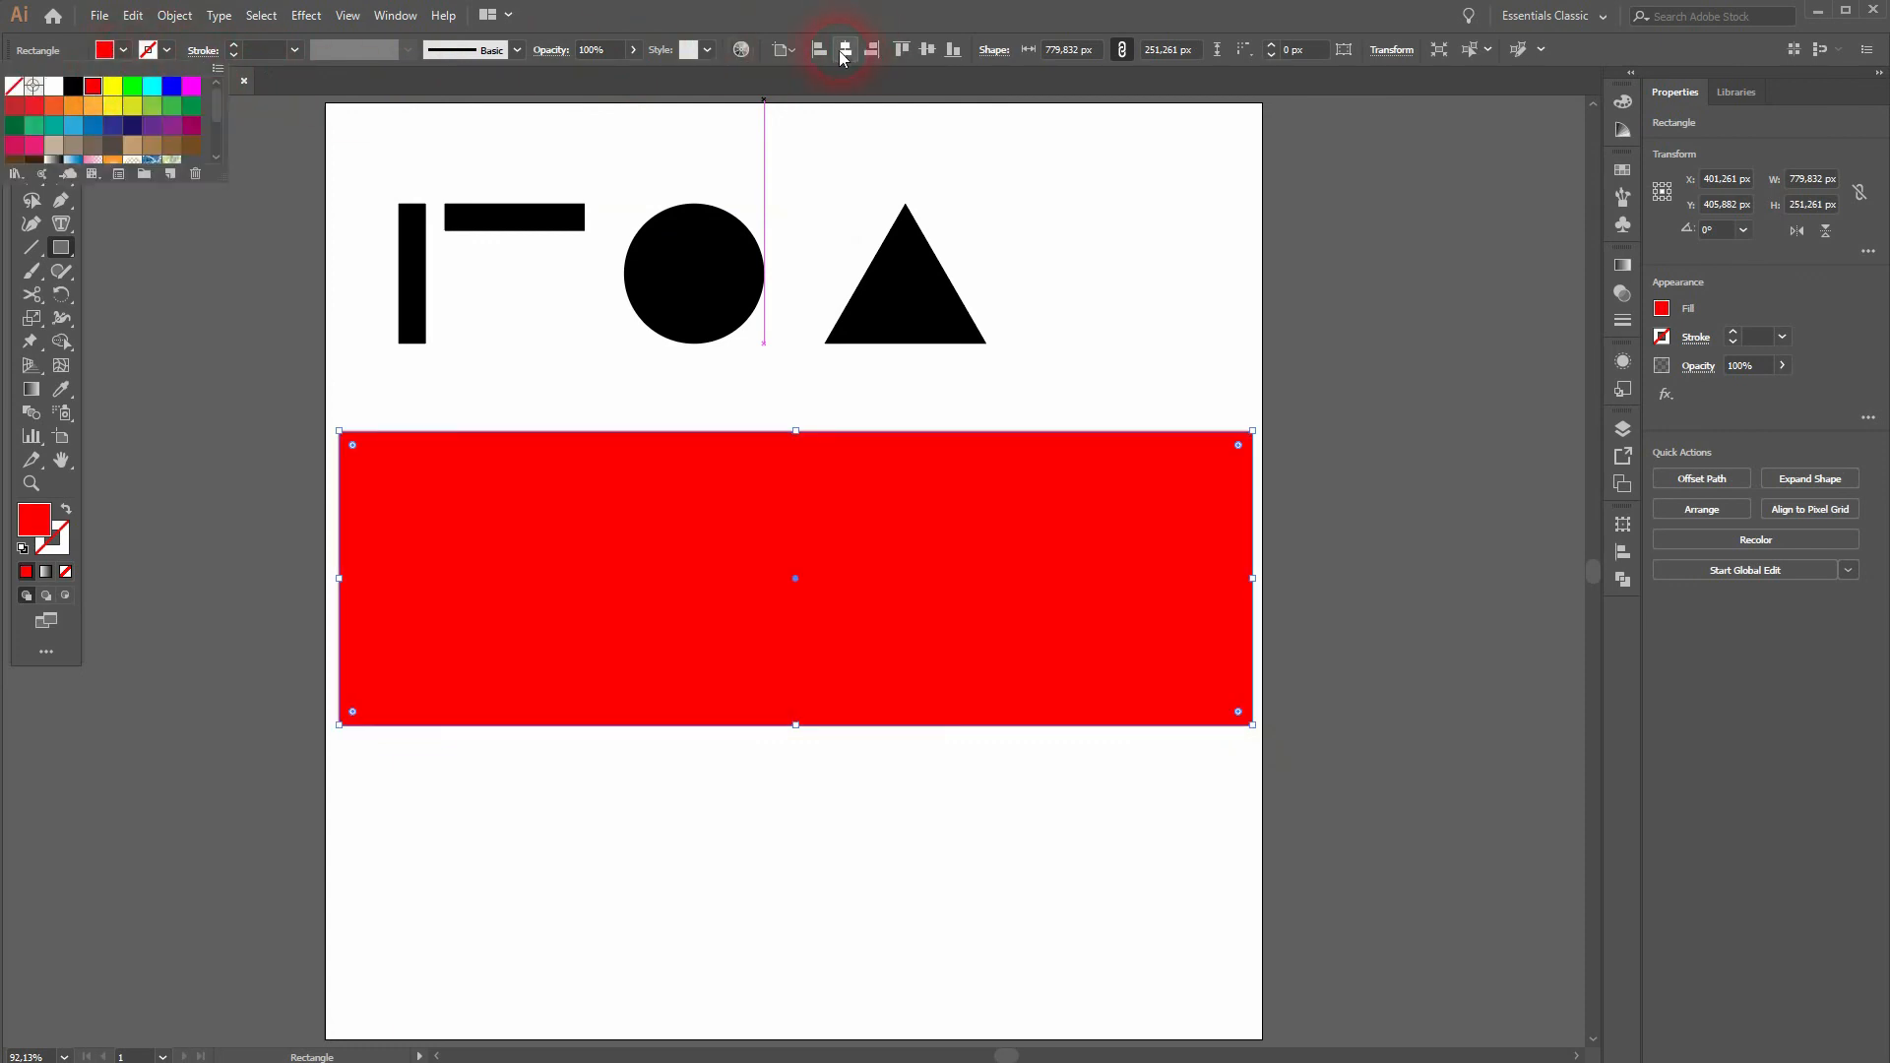
left_click(843, 51)
Step: Send the red rectangle to the back, behind the white lettering
key("v")
right_click(381, 475)
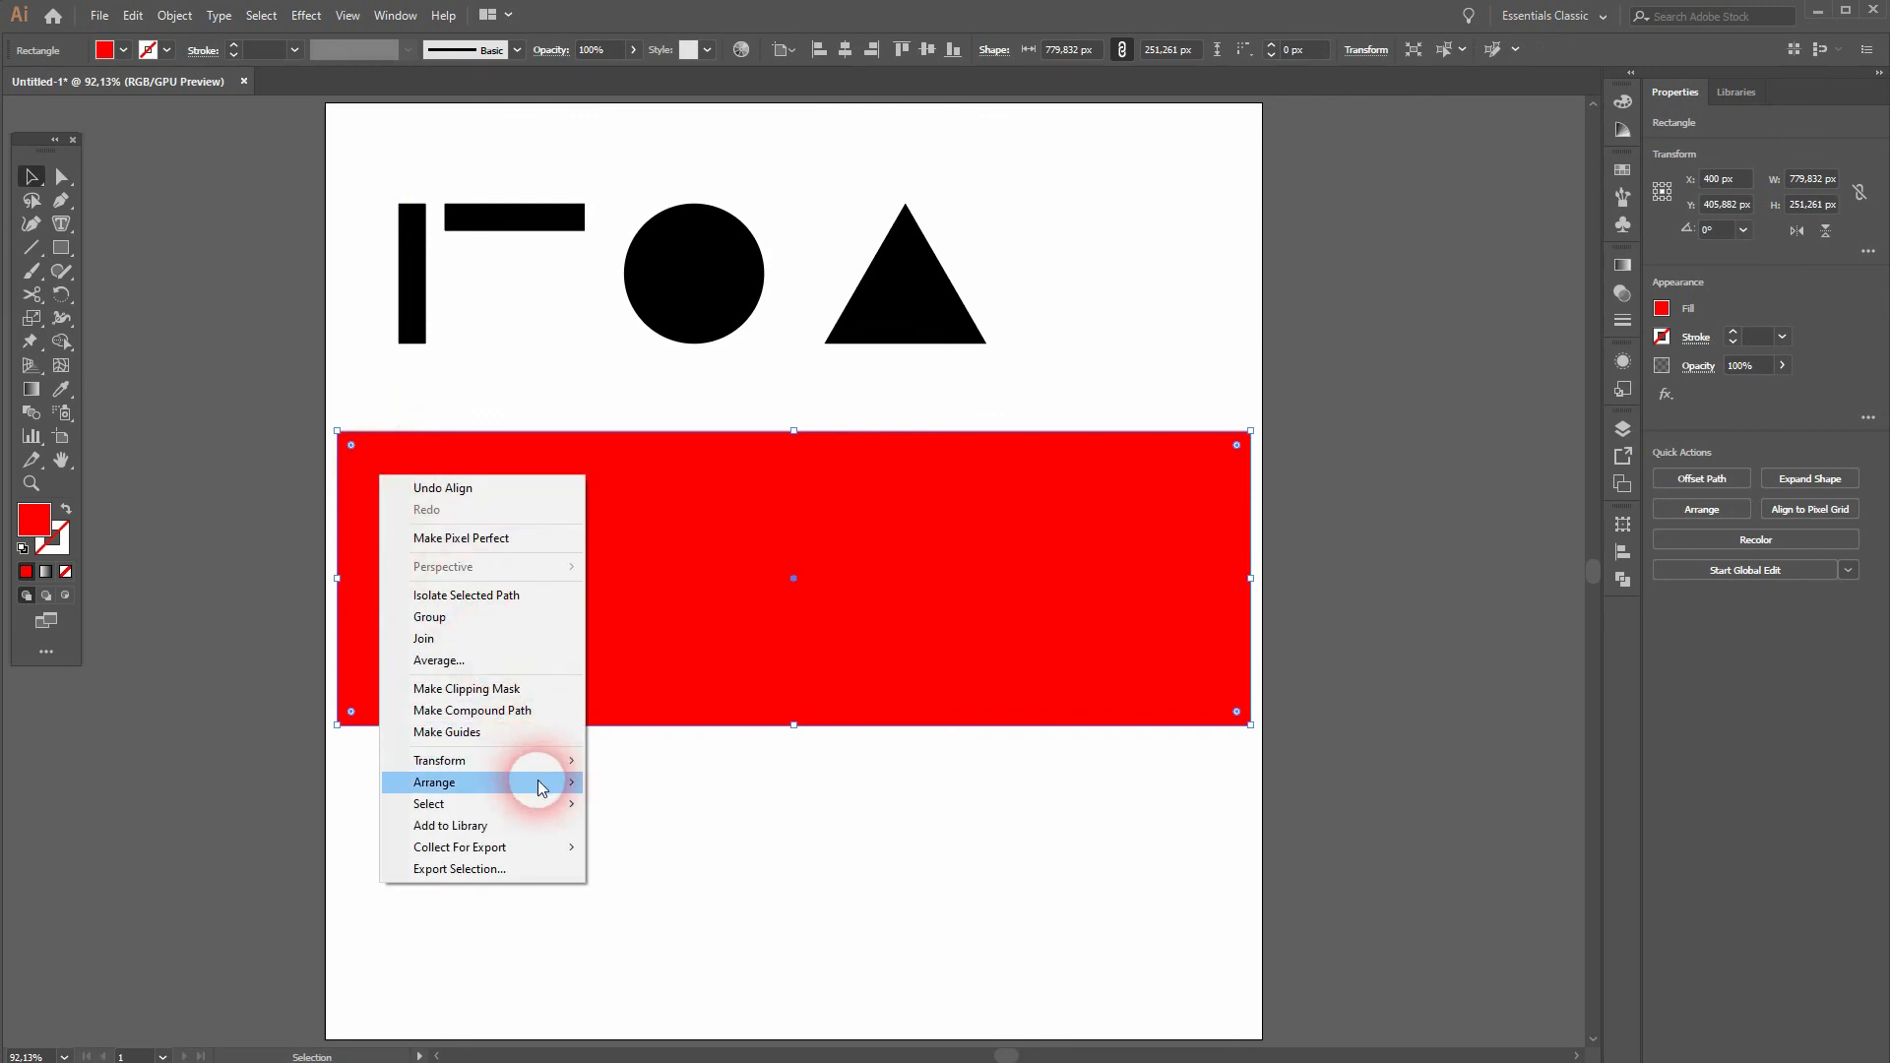
mouse_move(541, 788)
left_click(705, 848)
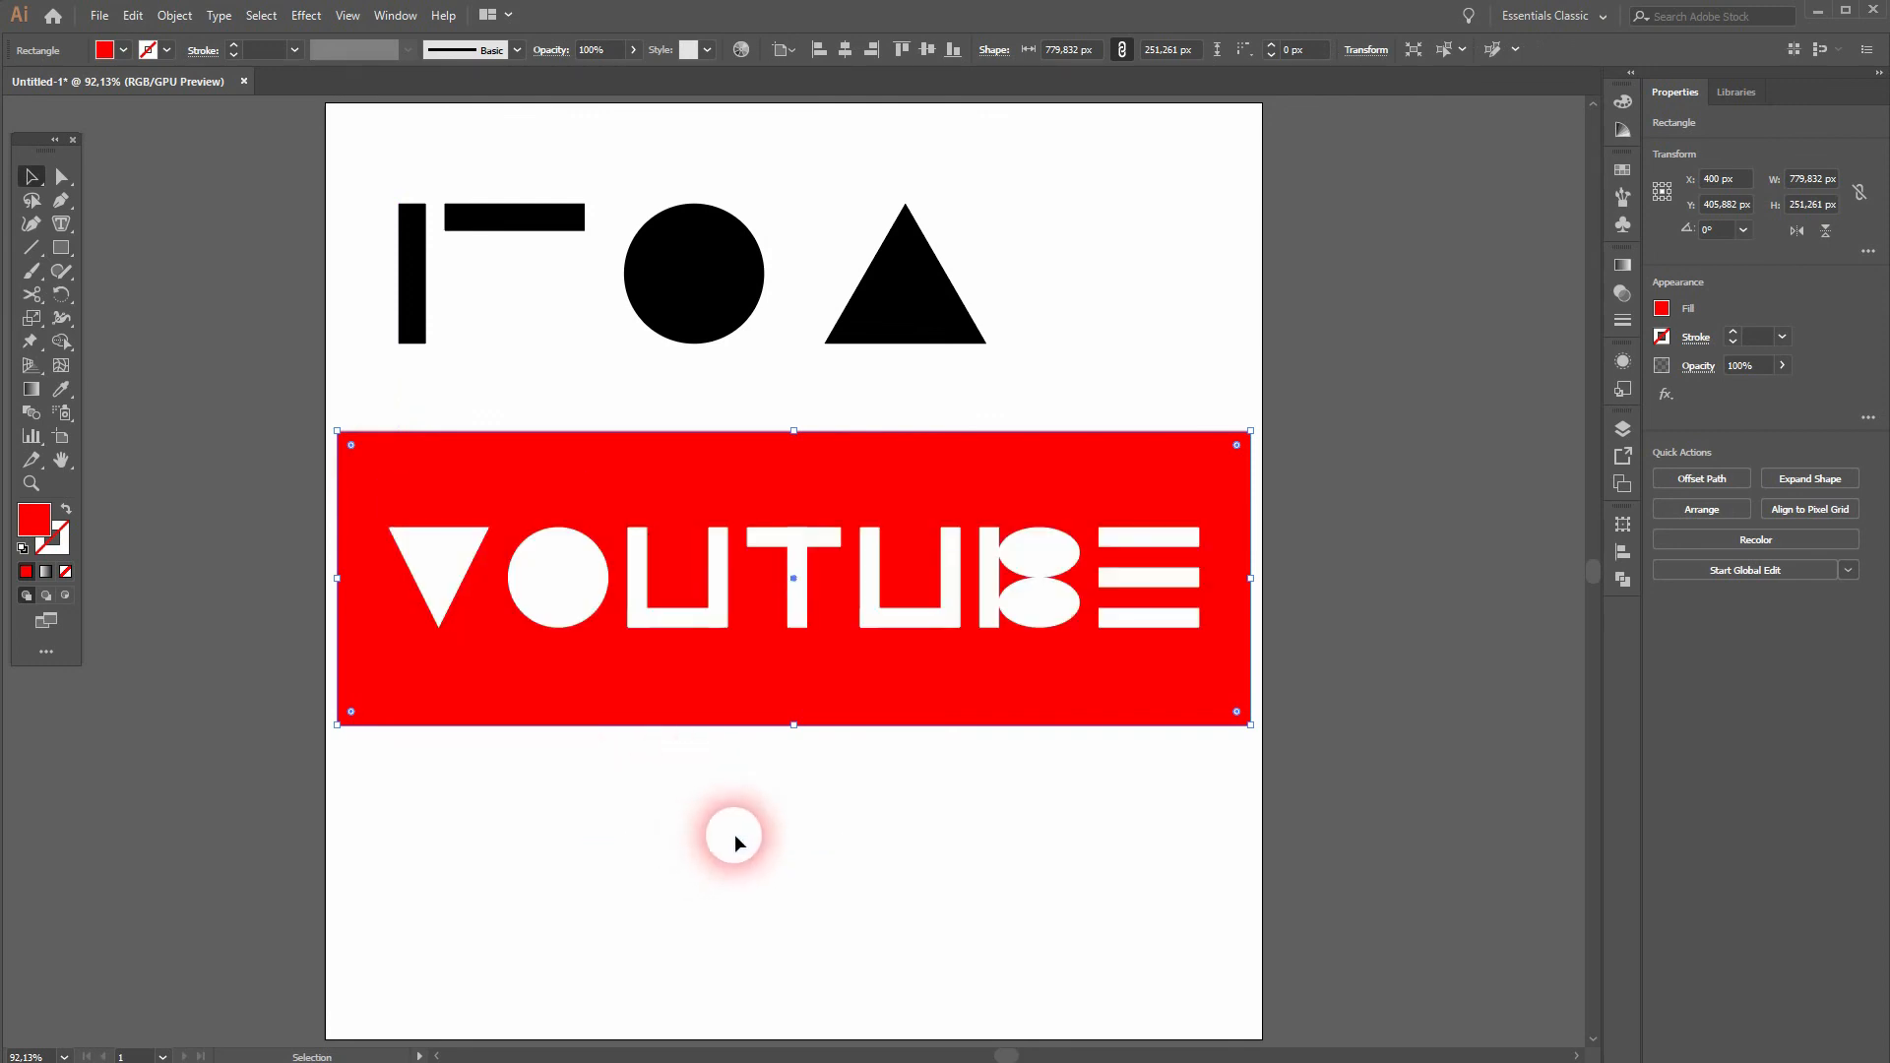
left_click(735, 834)
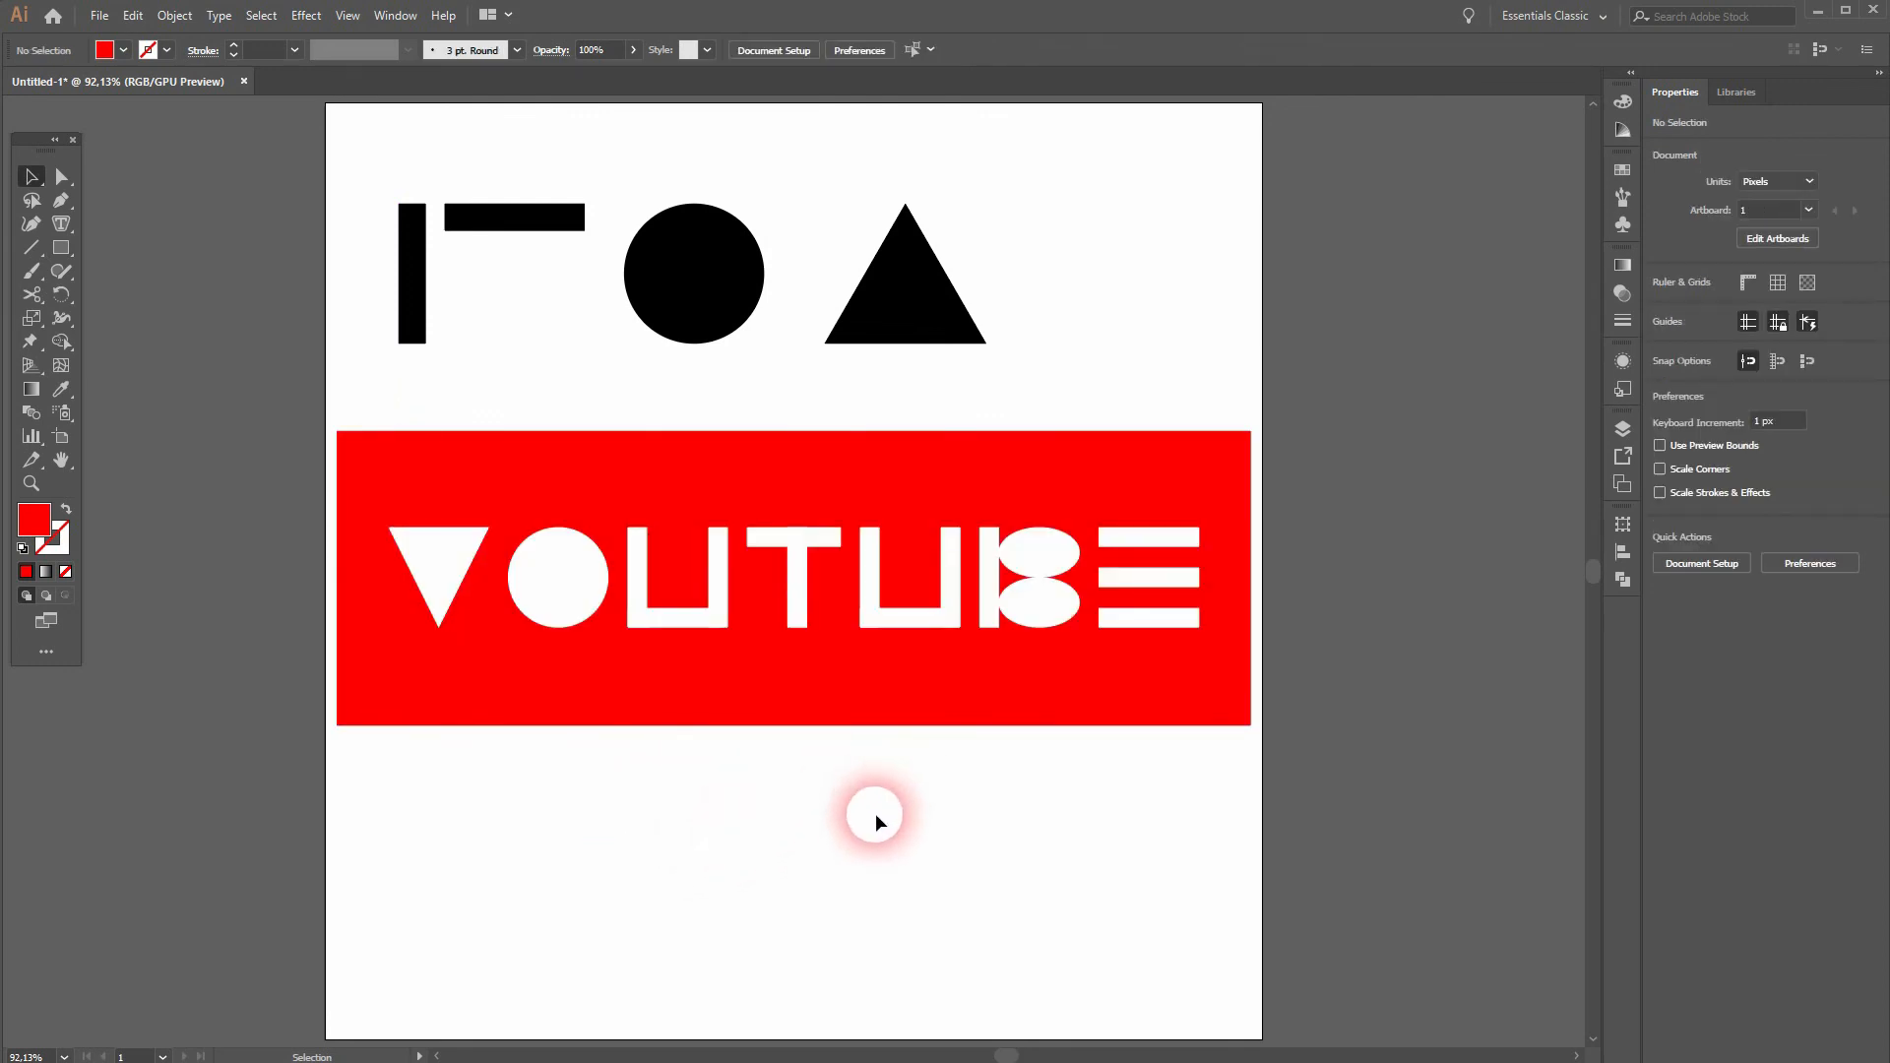
left_click_drag(1065, 312, 366, 194)
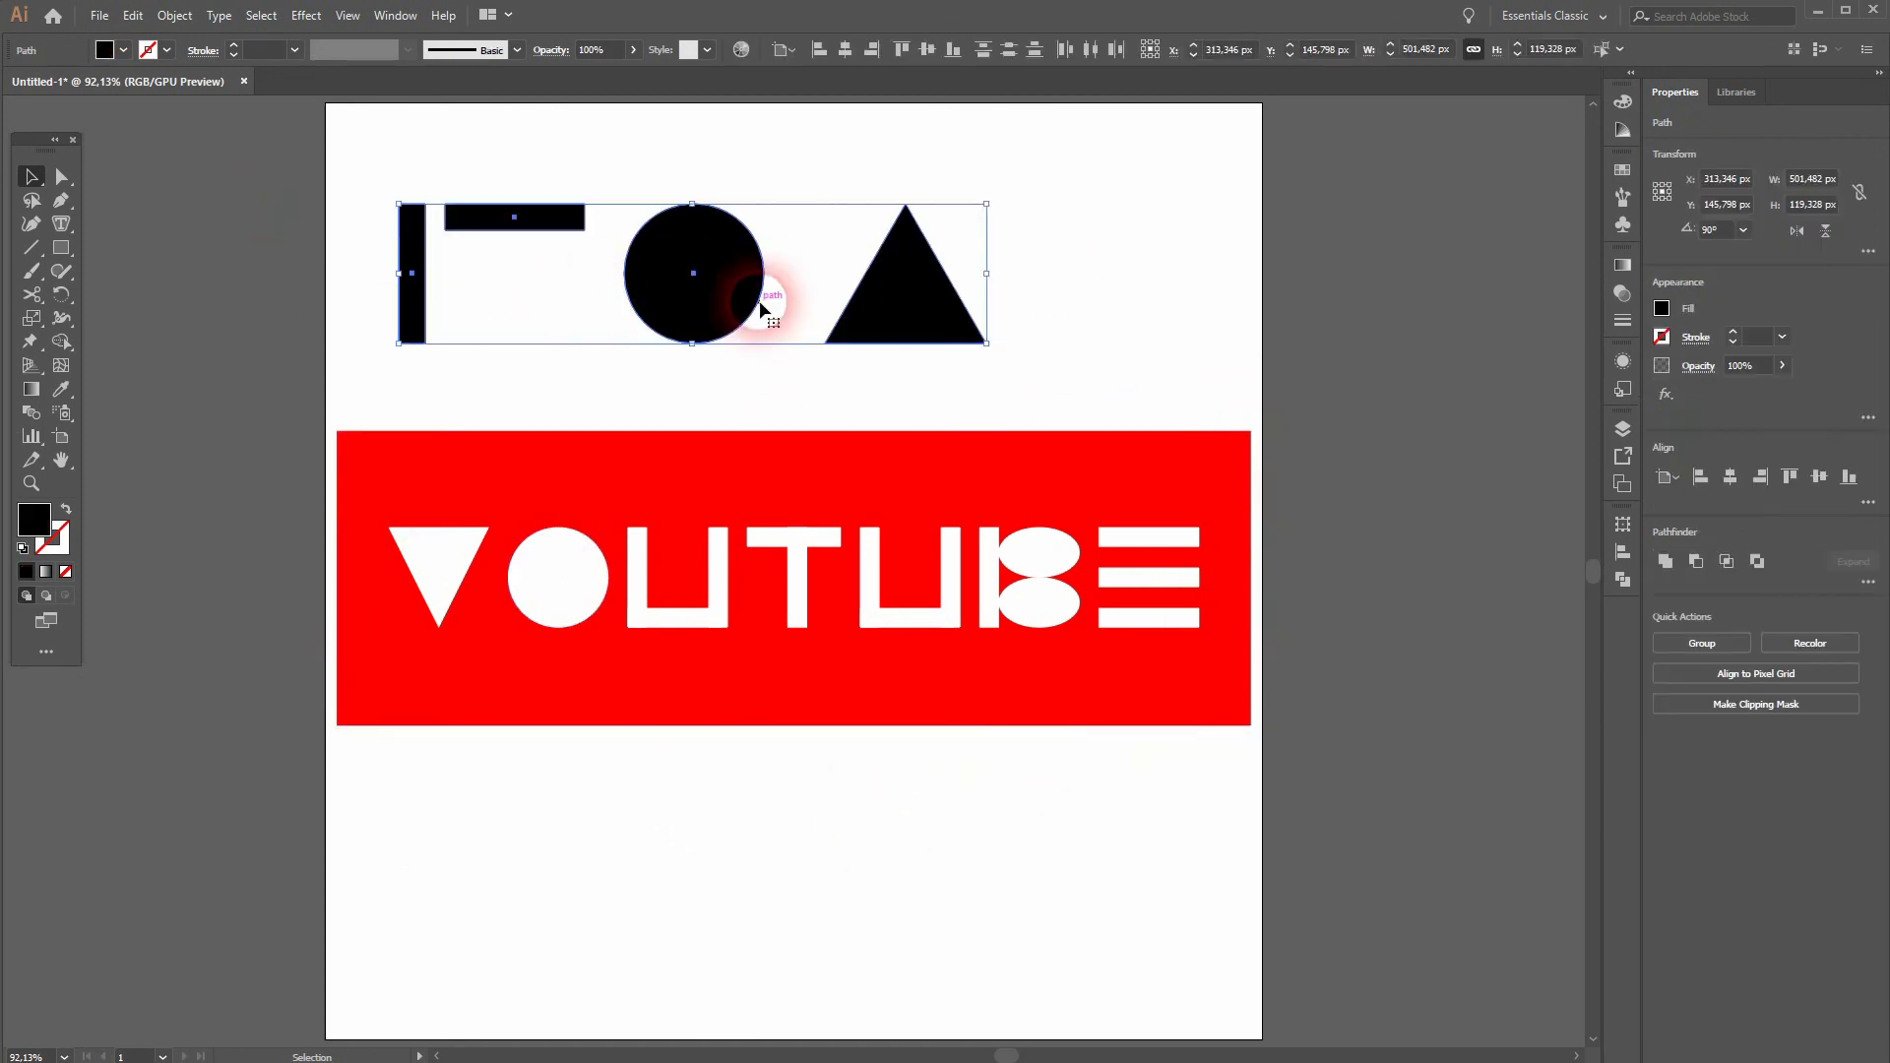
left_click(936, 912)
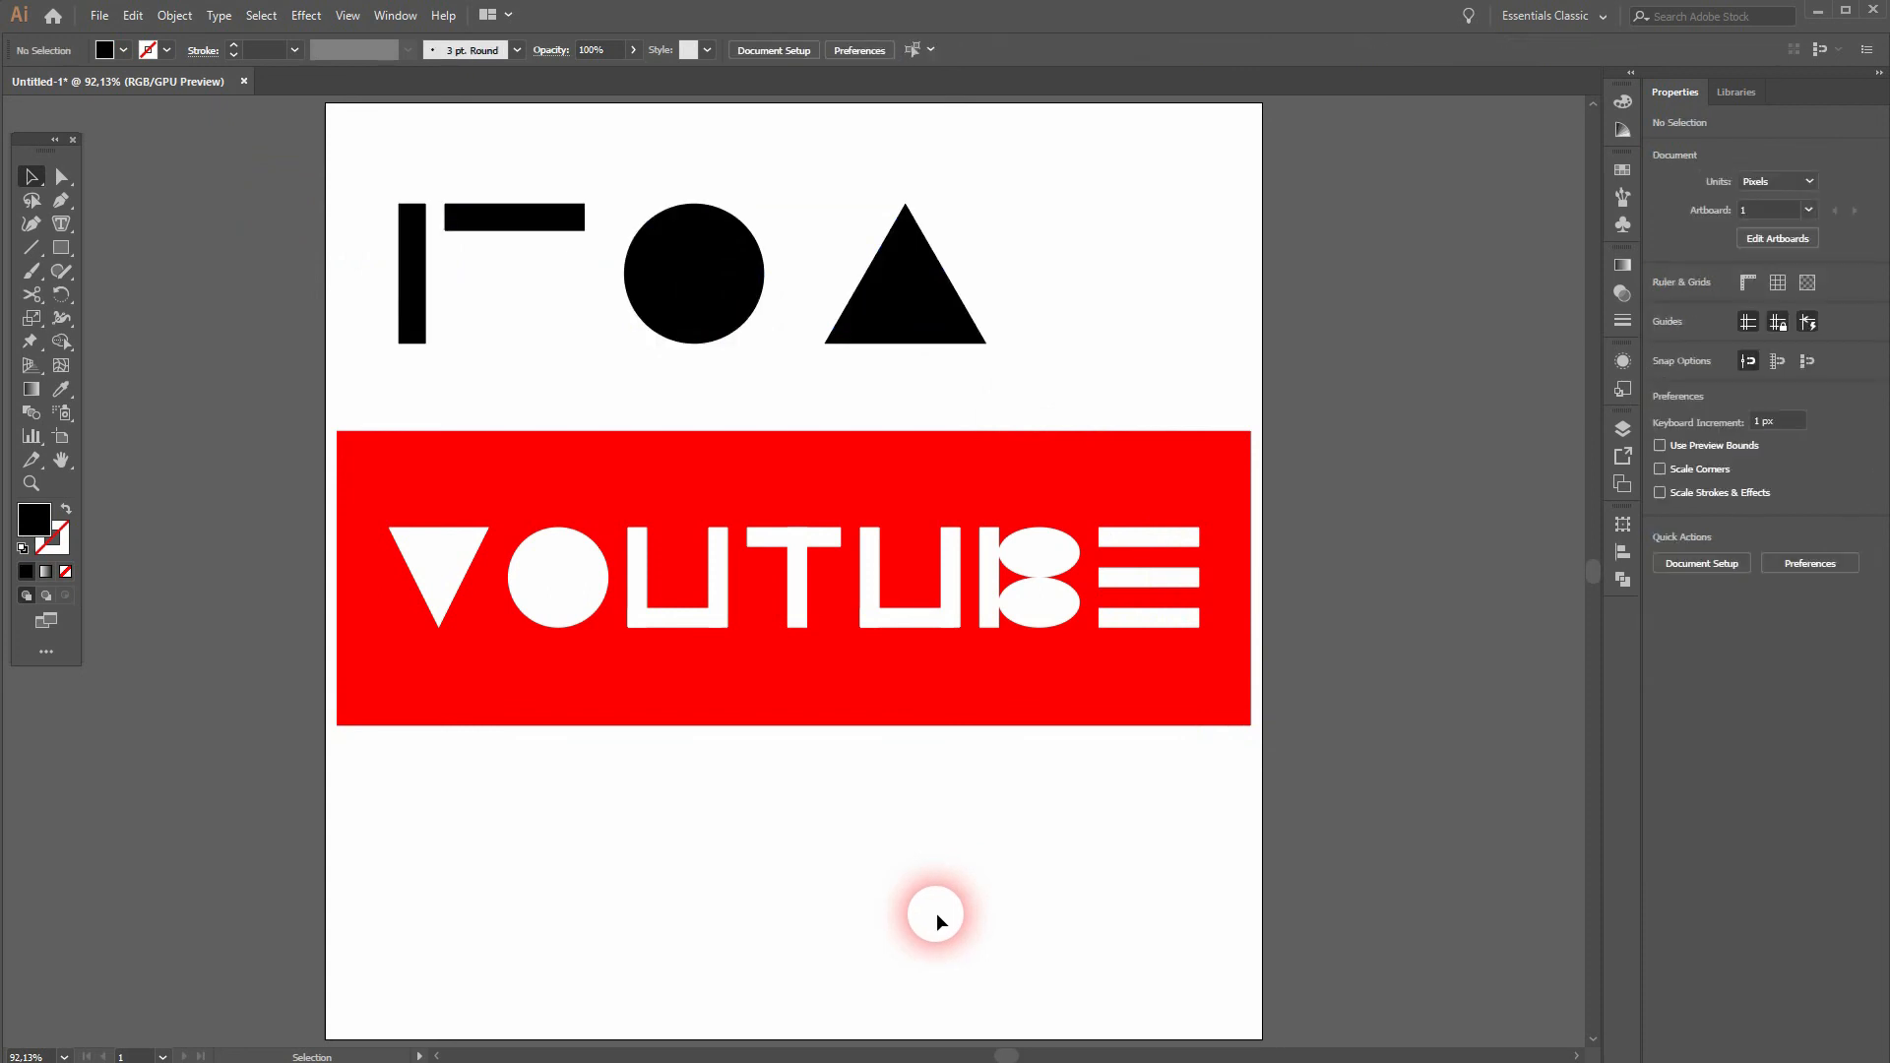